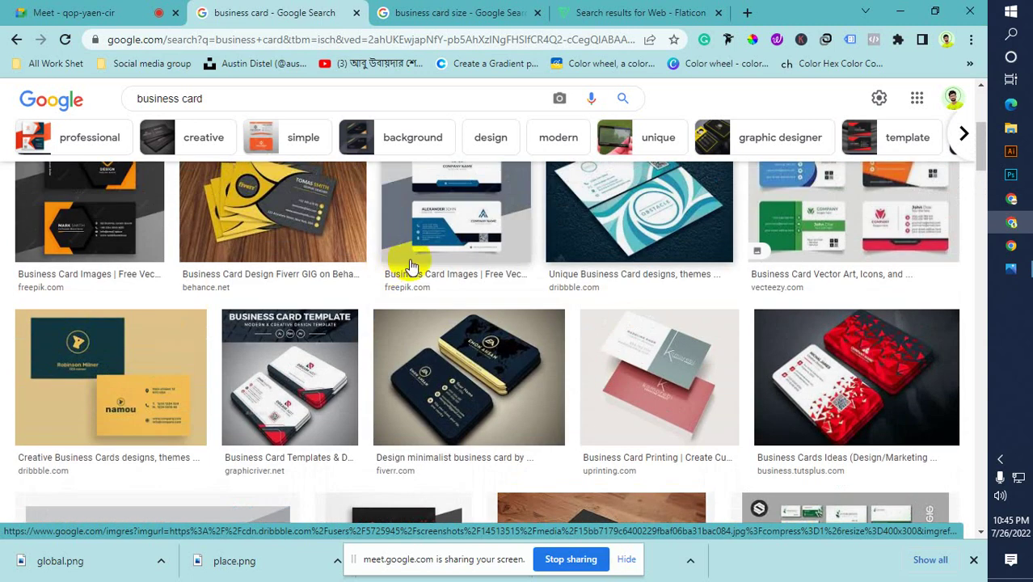
pyautogui.click(81, 13)
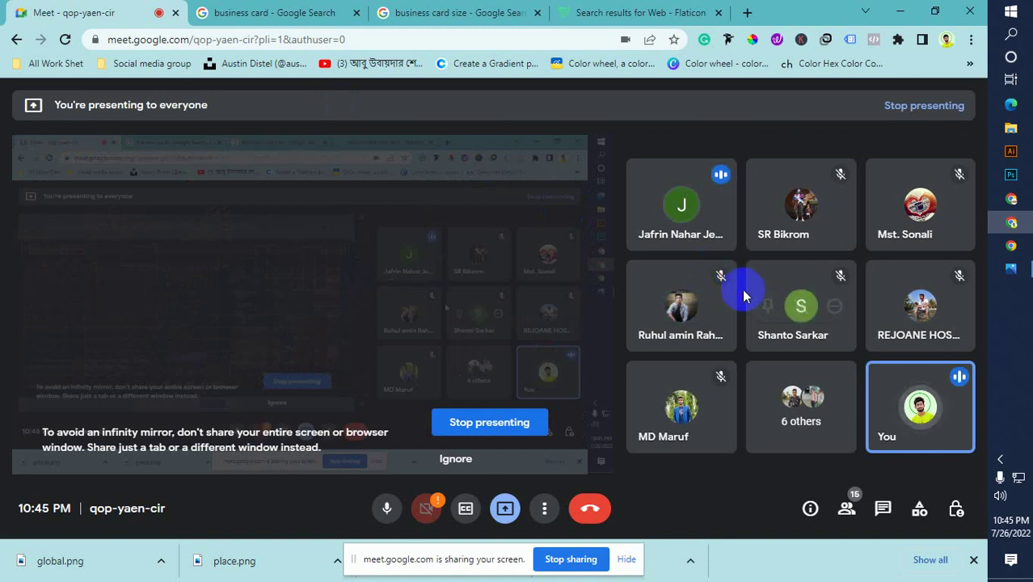
pyautogui.click(283, 12)
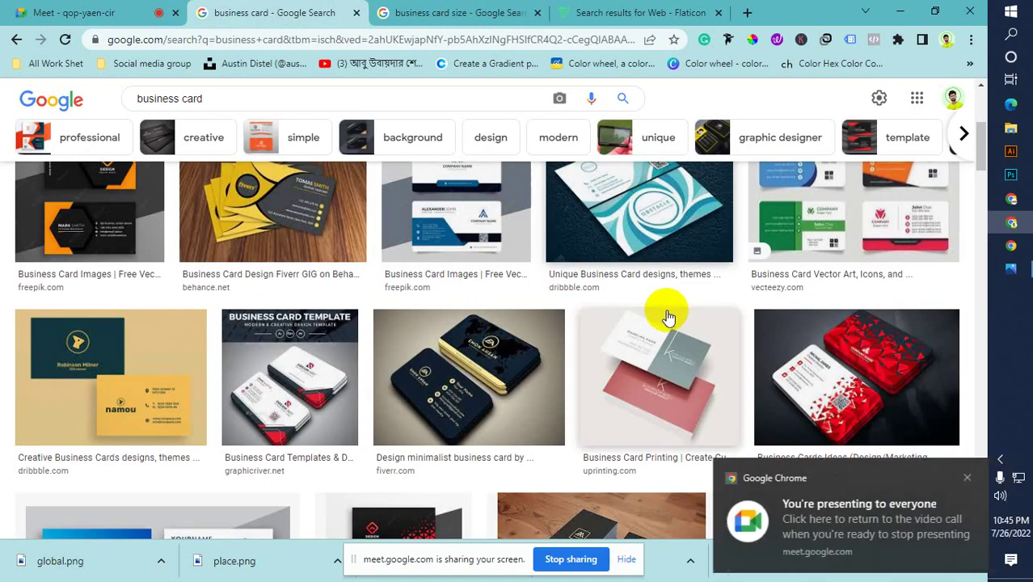
pyautogui.click(954, 477)
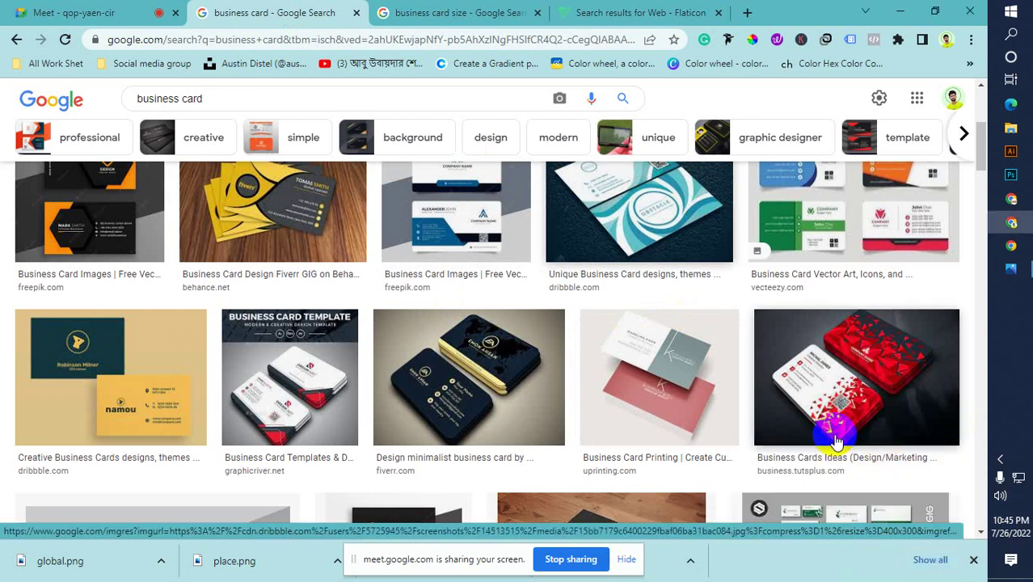
# Find the teal and white Obstacle business card in the image results, open its preview and copy the image.
pyautogui.scroll(2, 836, 441)
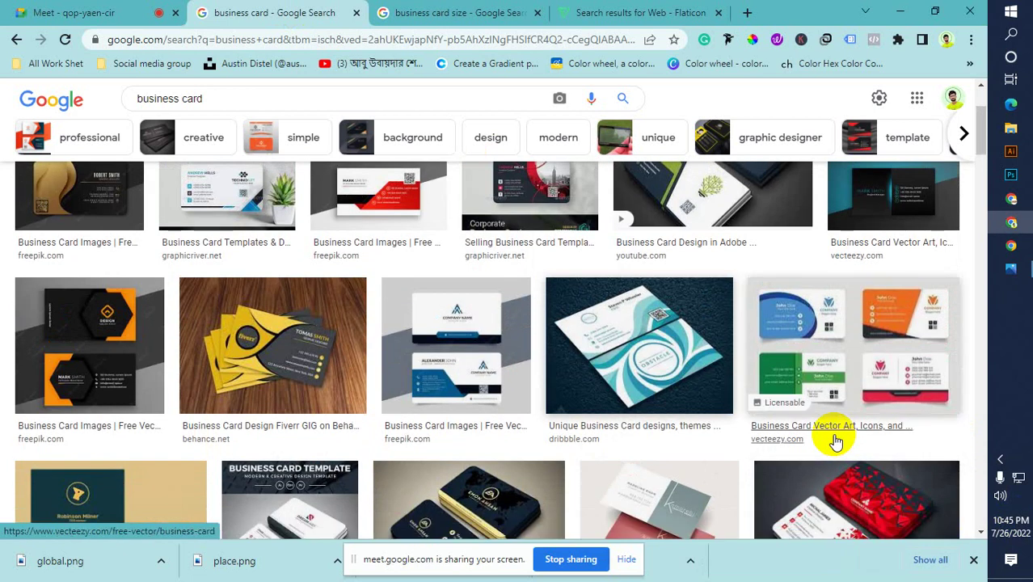
pyautogui.scroll(2, 836, 441)
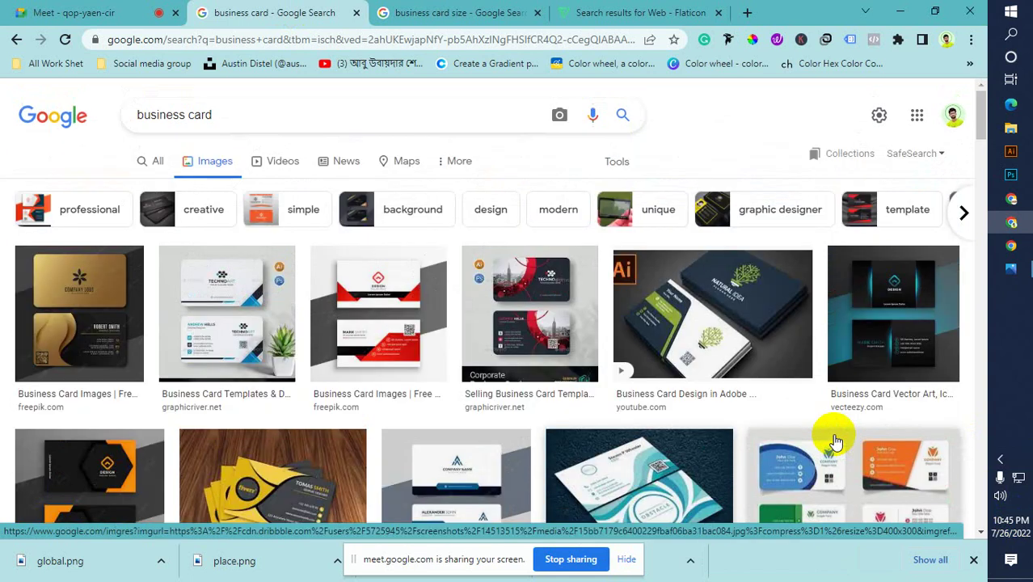
pyautogui.scroll(-4, 380, 327)
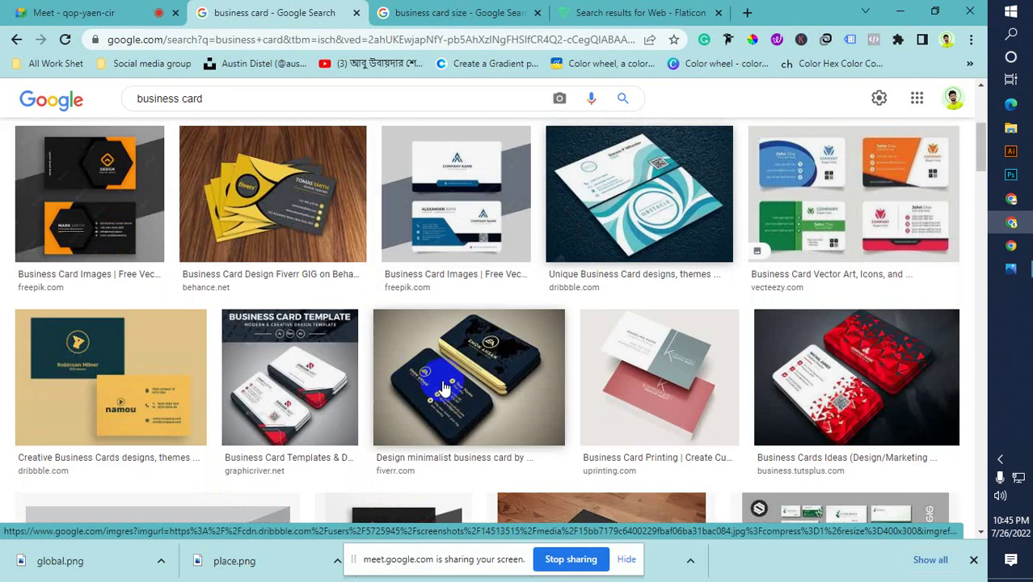
pyautogui.click(650, 230)
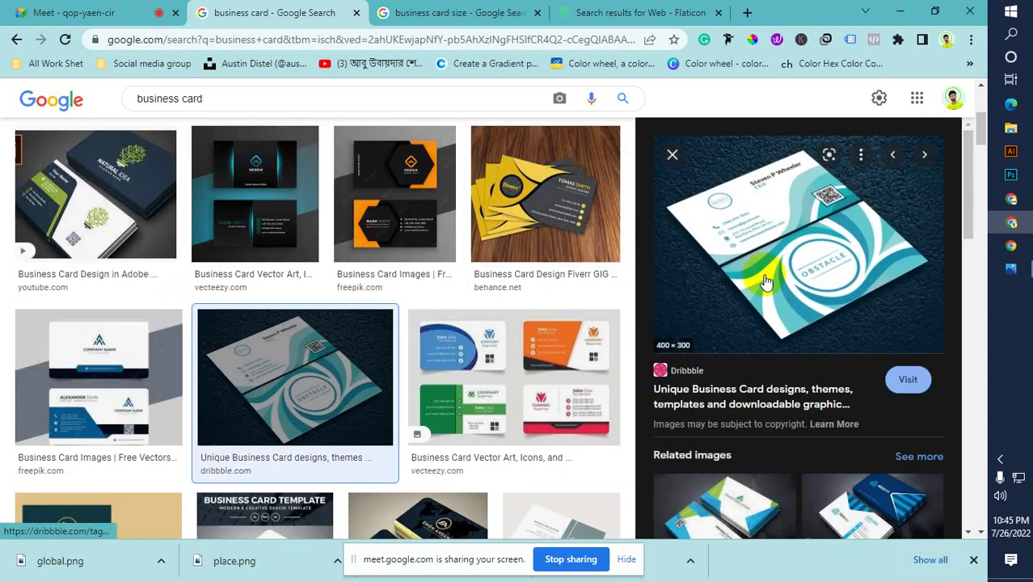
pyautogui.rightClick(832, 254)
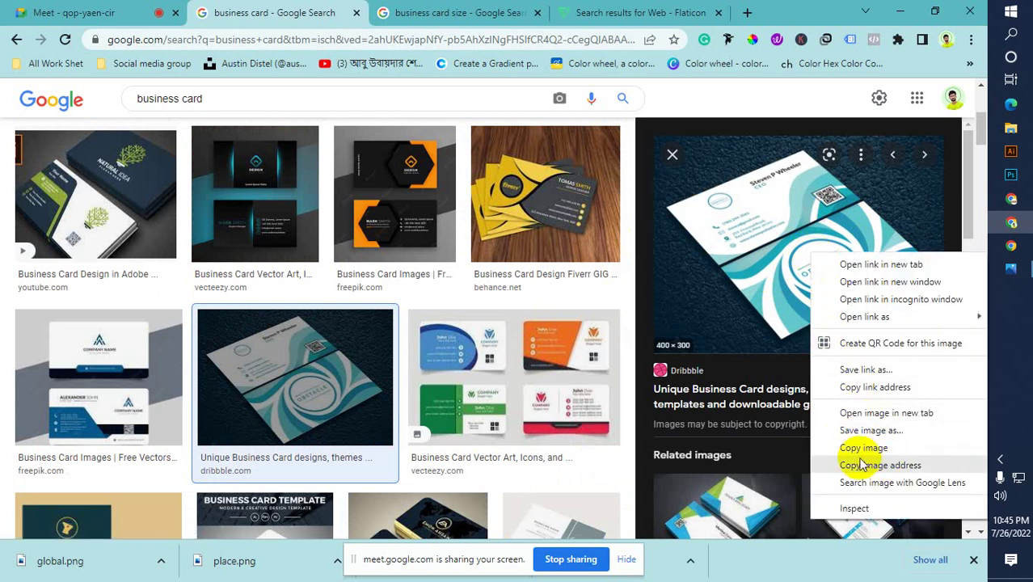
pyautogui.click(857, 448)
# Switch to Illustrator, start a new document and set the number of artboards to 2.
pyautogui.click(1009, 152)
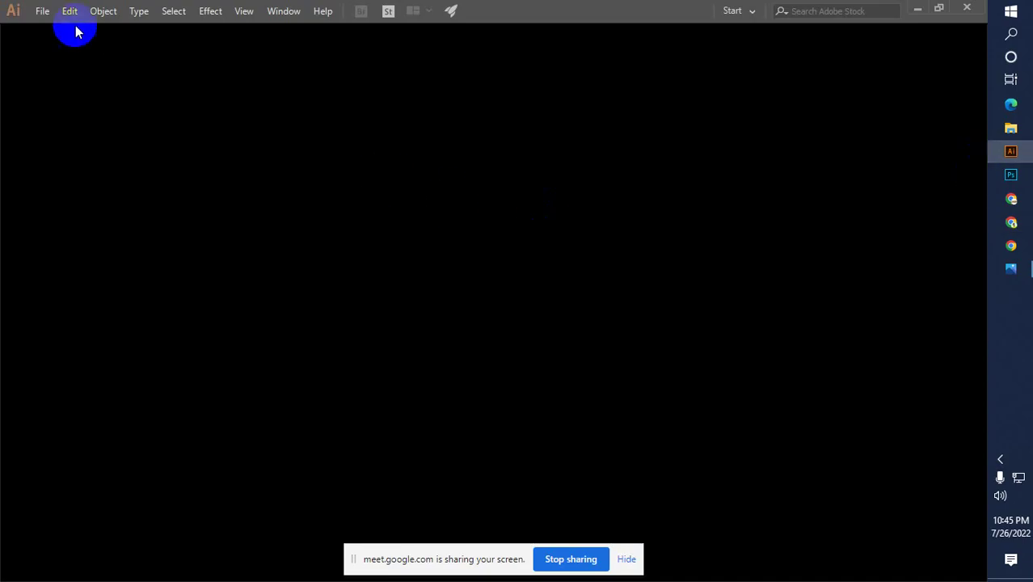
pyautogui.click(42, 10)
pyautogui.click(81, 30)
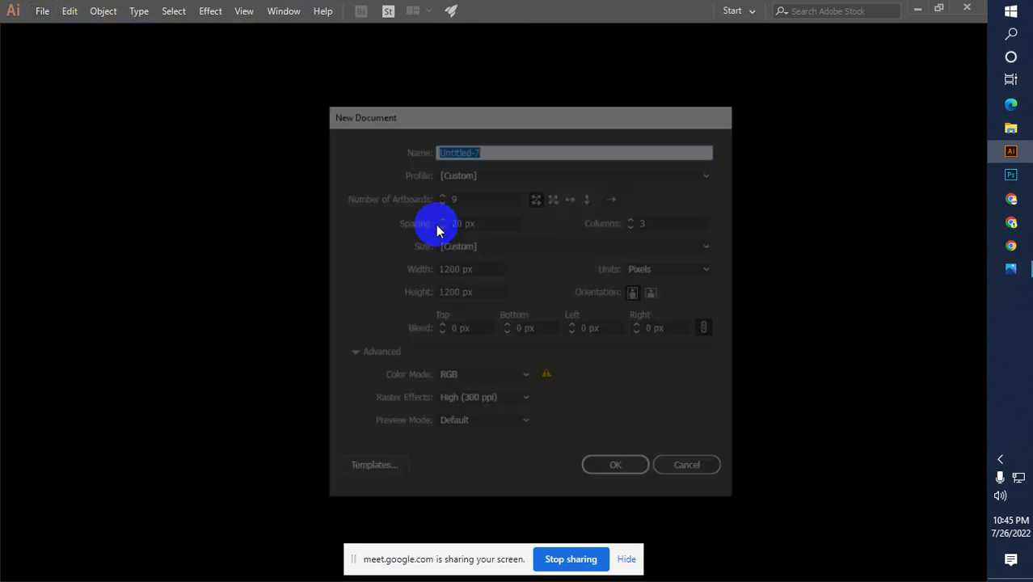
pyautogui.moveTo(467, 196); pyautogui.dragTo(404, 198)
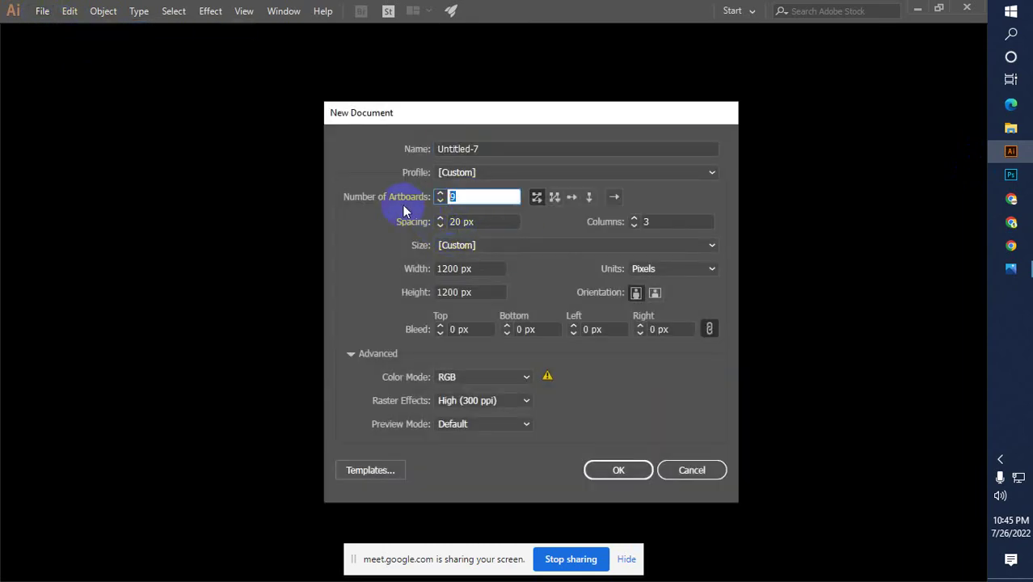
pyautogui.write('0')
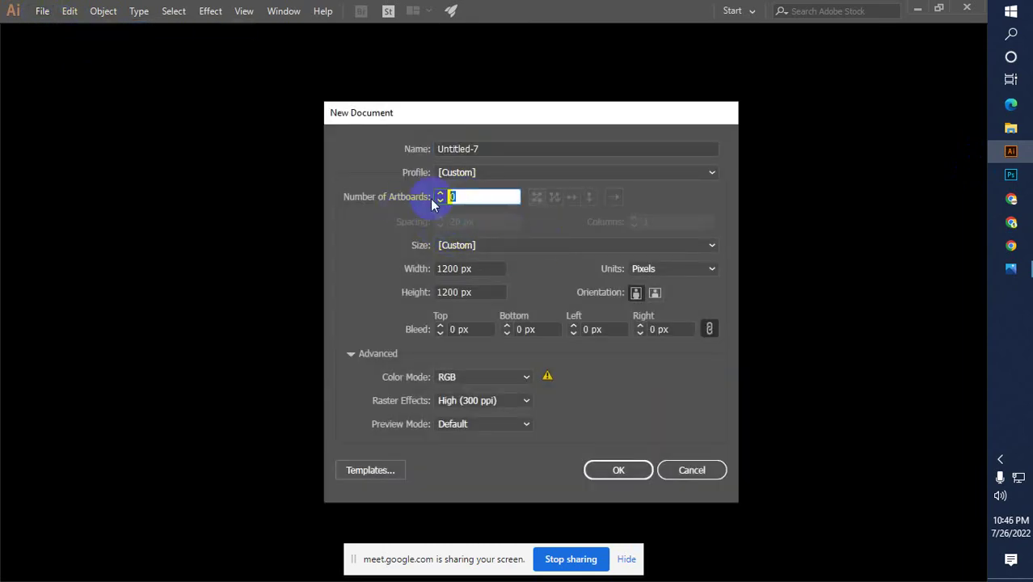
pyautogui.press('BackSpace')
pyautogui.write('2')
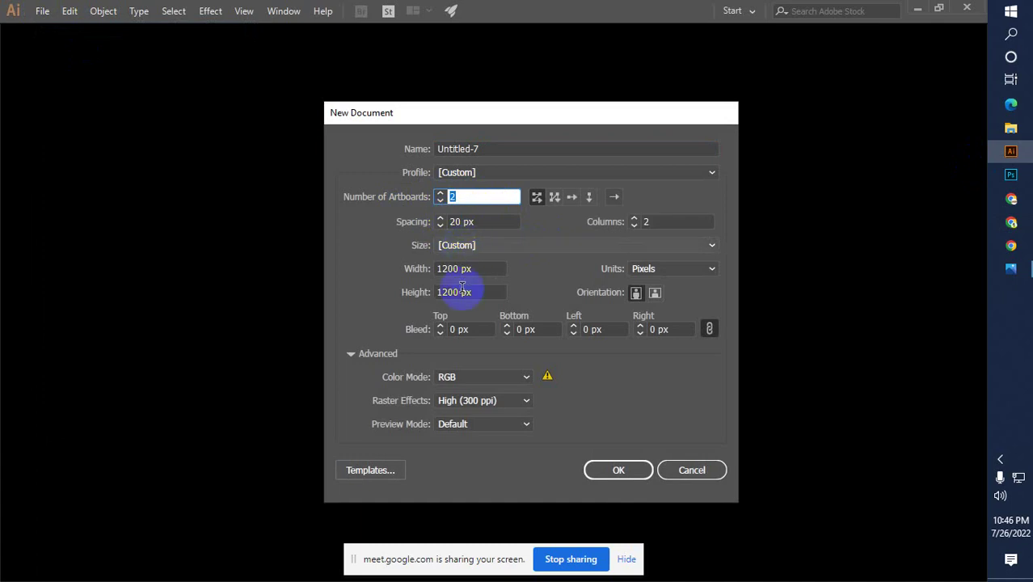
# Set the bleed to 0.125 px on all sides and the color mode to CMYK.
pyautogui.click(455, 330)
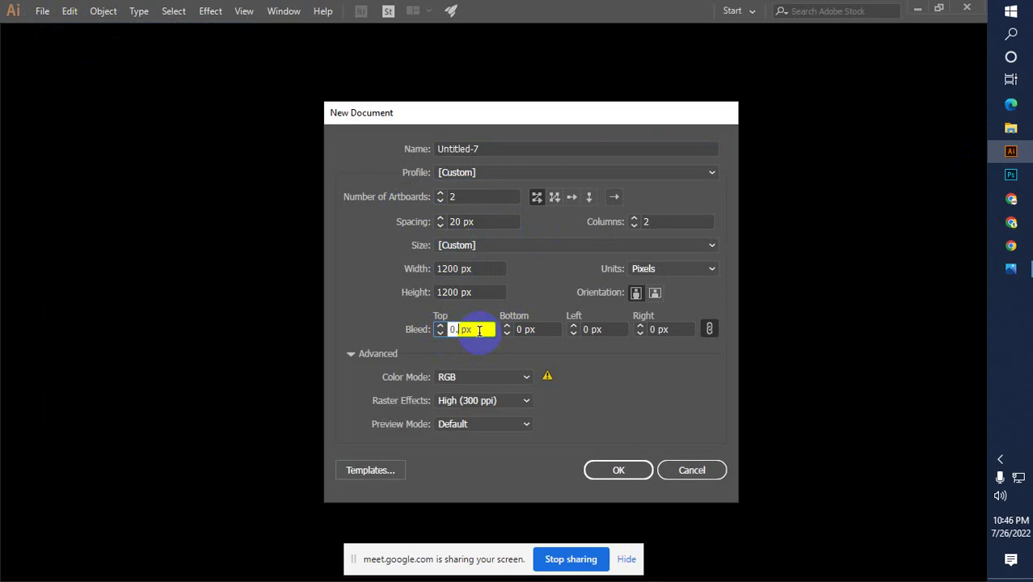
pyautogui.click(493, 377)
pyautogui.click(477, 393)
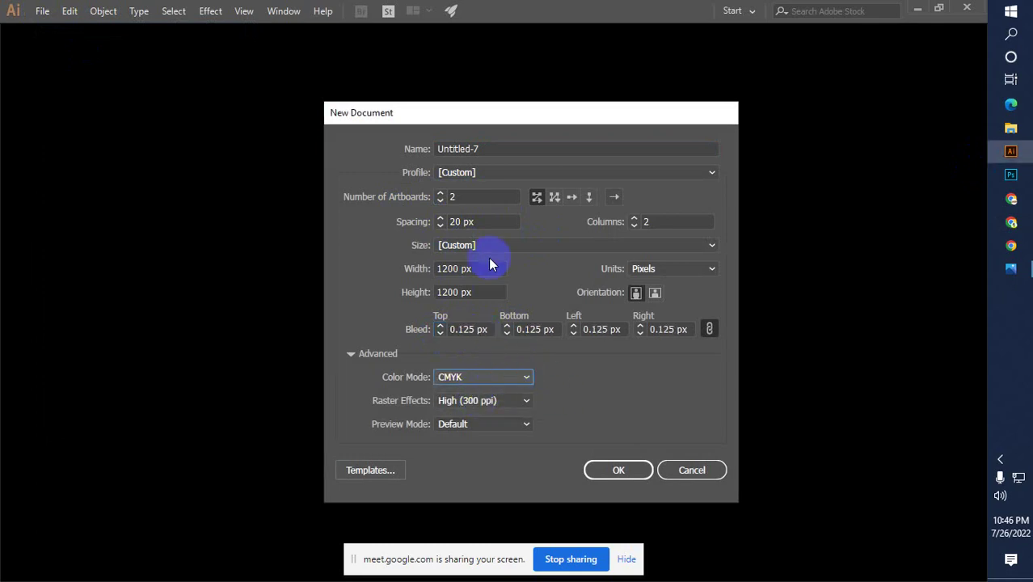
# Reduce the number of artboards to 1 and set the new document's units to inches.
pyautogui.click(442, 196)
pyautogui.click(441, 201)
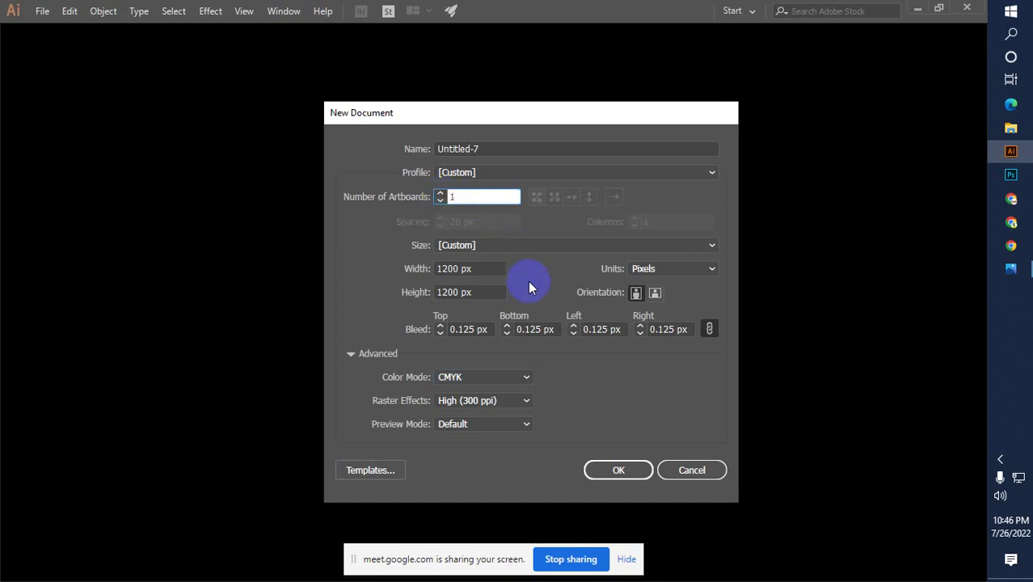
pyautogui.moveTo(458, 269); pyautogui.dragTo(432, 270)
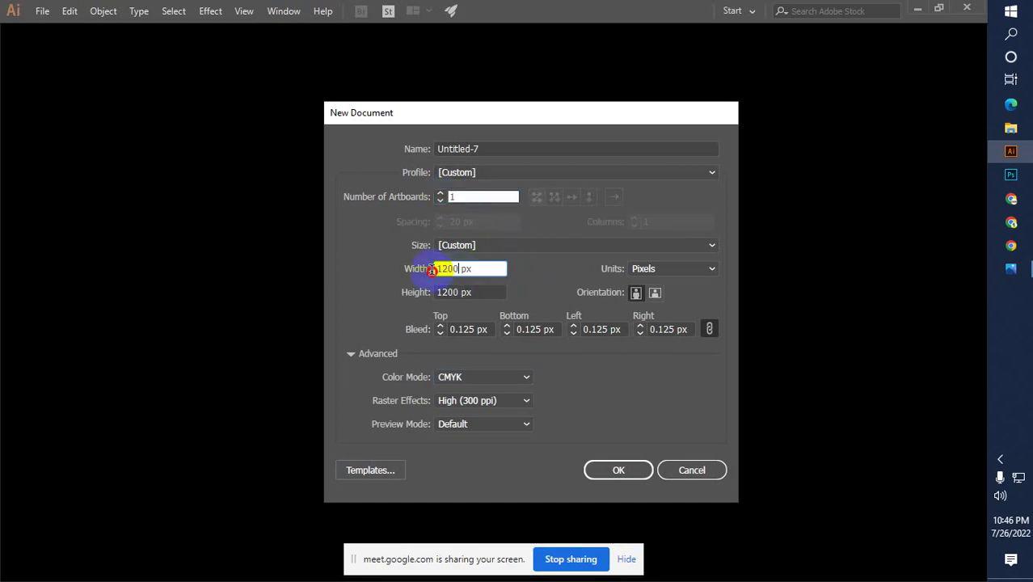
pyautogui.click(703, 269)
pyautogui.click(651, 317)
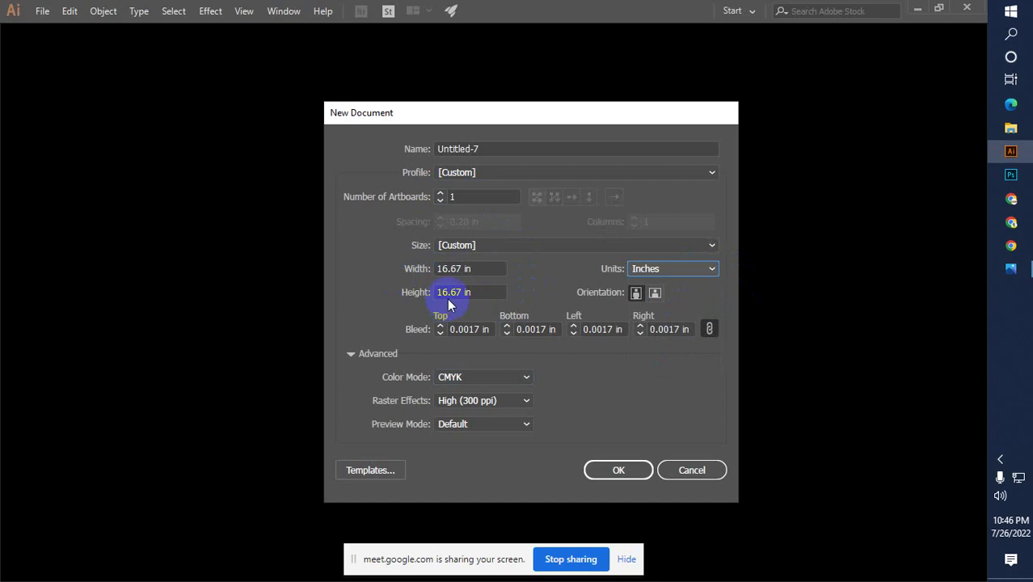
# Set the new document's width to 3.5 in and its height to 2 in.
pyautogui.moveTo(464, 269); pyautogui.dragTo(422, 272)
pyautogui.write('3.5')
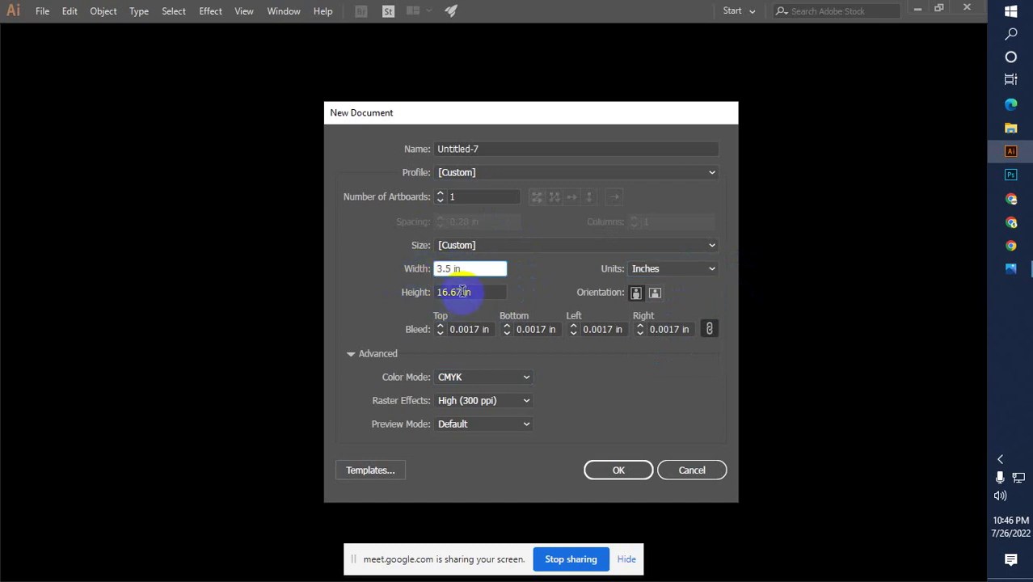
pyautogui.moveTo(461, 292); pyautogui.dragTo(420, 294)
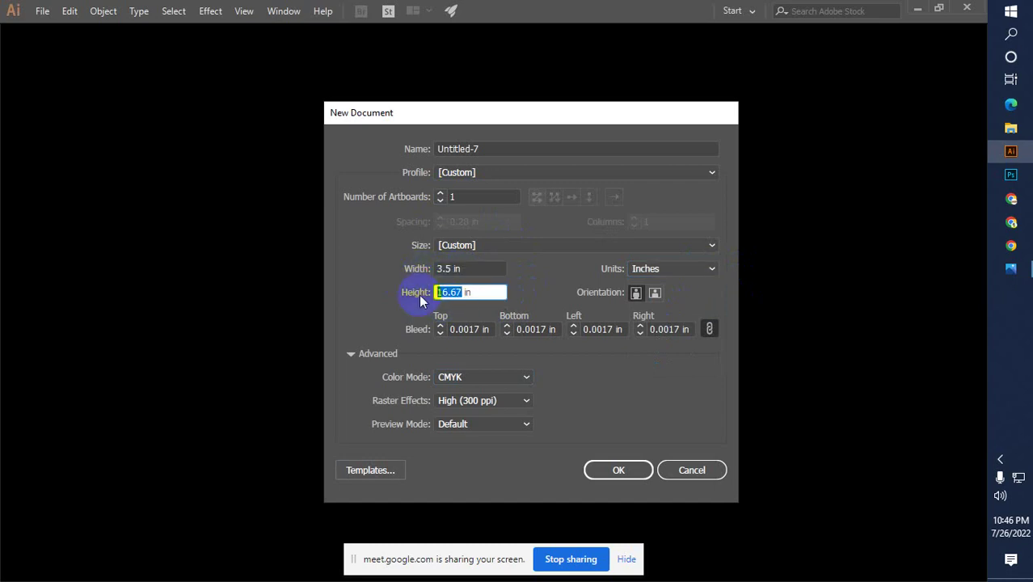
pyautogui.write('2.0')
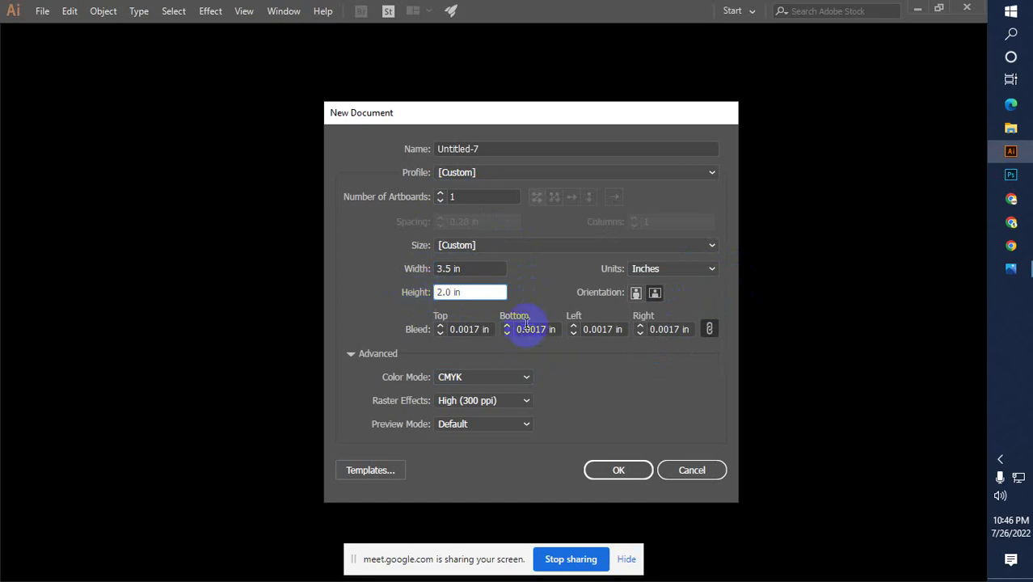
# Set the bleed to 0.125 in on all sides and create the document.
pyautogui.click(475, 329)
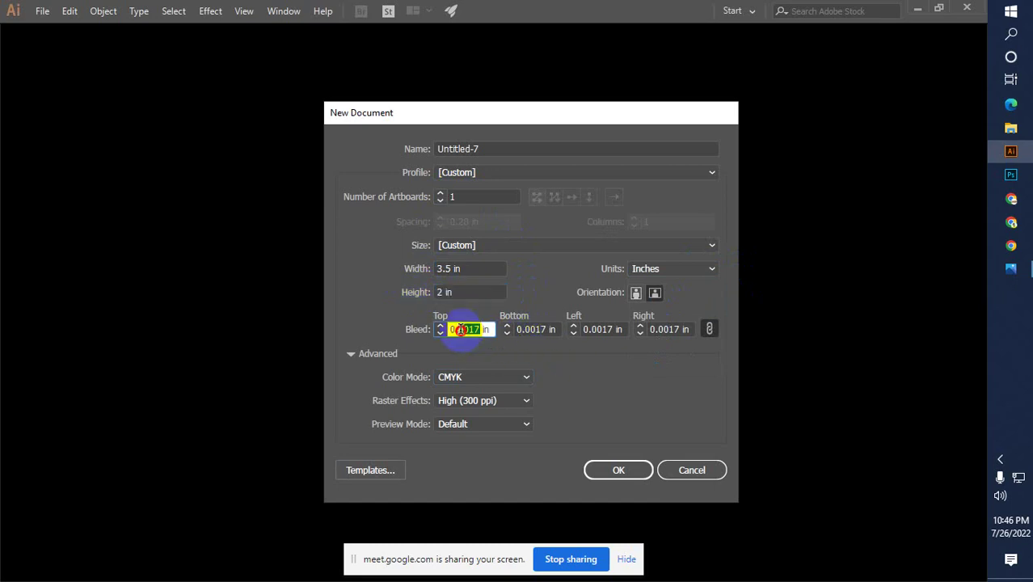
pyautogui.write('0.125')
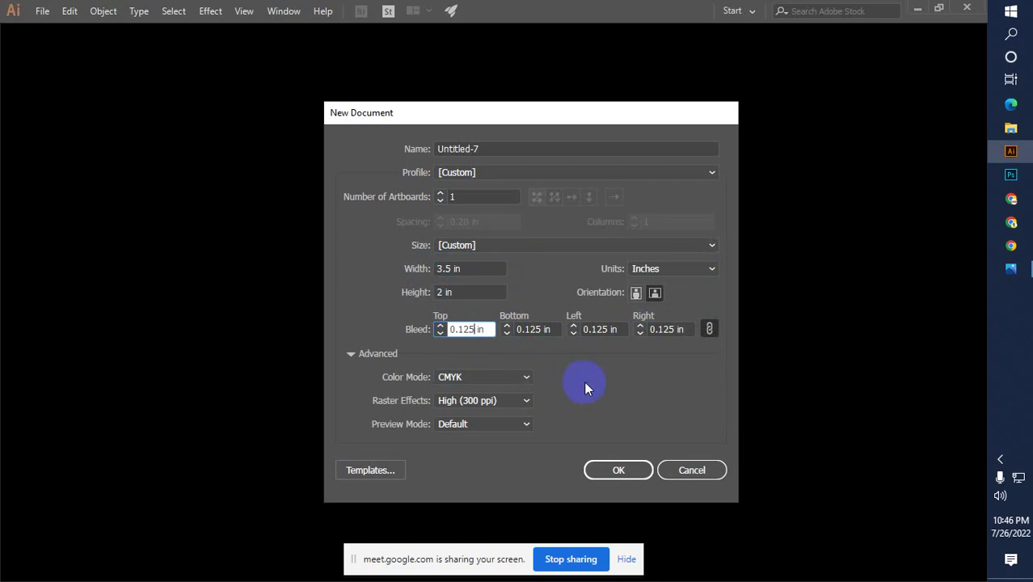
pyautogui.click(606, 469)
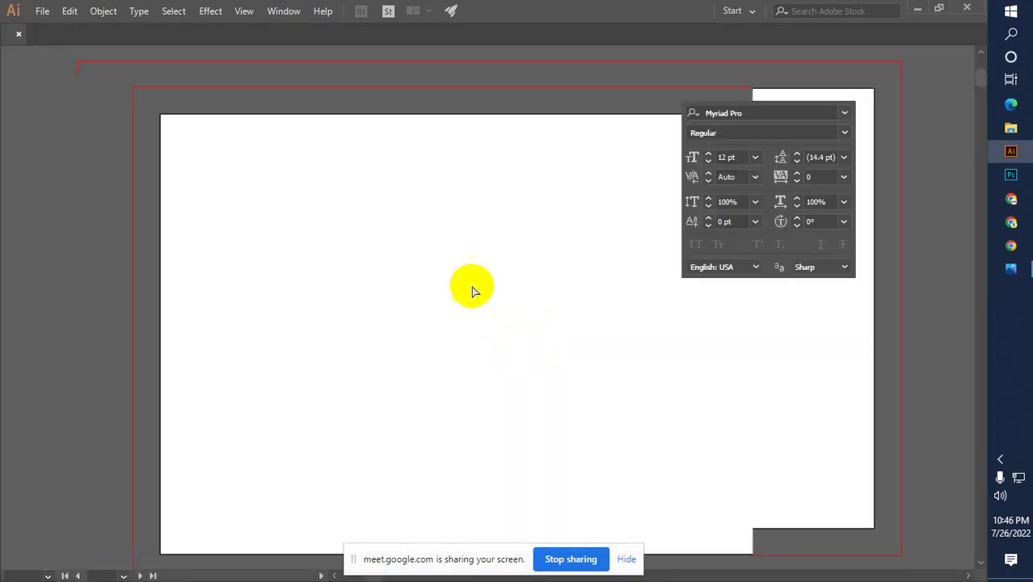
# Paste the copied business card image into the new document.
pyautogui.press('z')
pyautogui.keyDown('alt'); pyautogui.click(465, 301); pyautogui.keyUp('alt')
pyautogui.keyDown('alt'); pyautogui.click(442, 320); pyautogui.keyUp('alt')
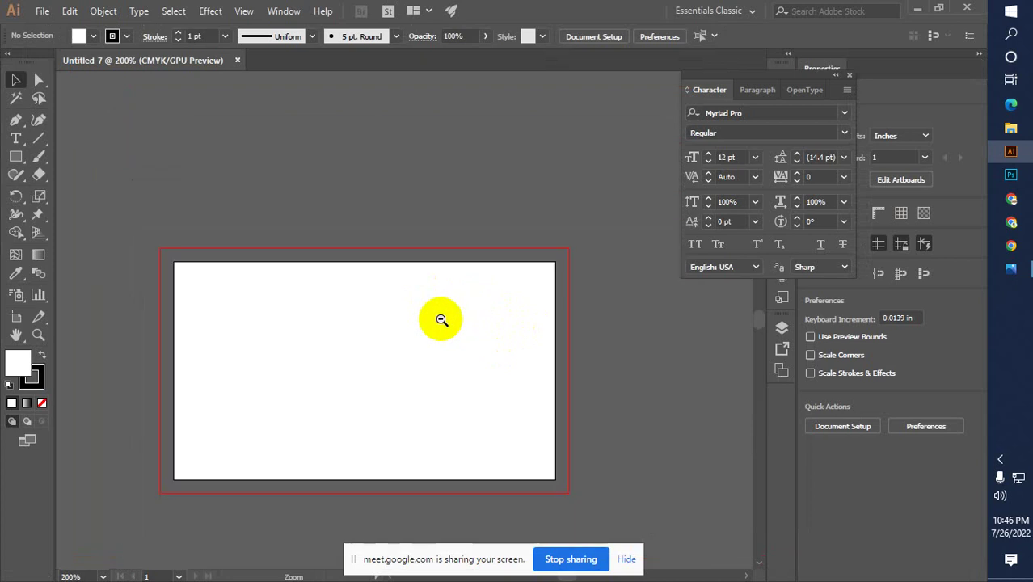
pyautogui.keyDown('alt'); pyautogui.click(406, 339); pyautogui.keyUp('alt')
pyautogui.click(438, 321)
pyautogui.press('v')
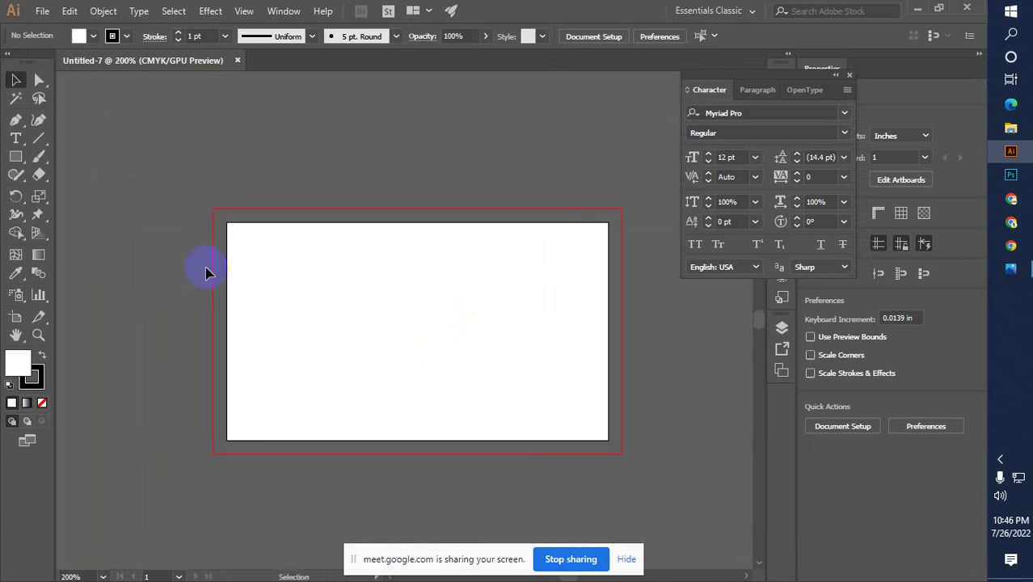
pyautogui.click(69, 11)
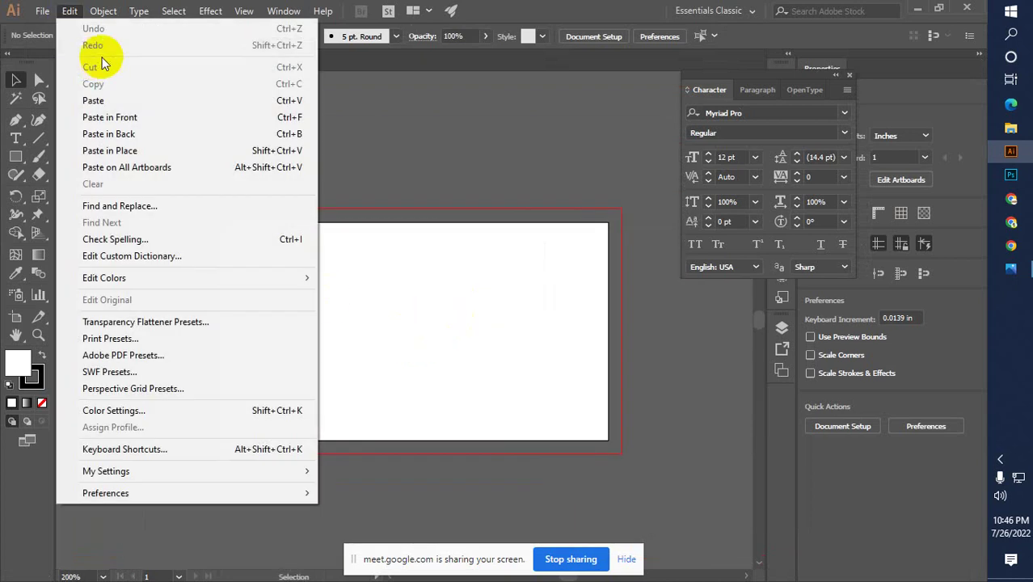
pyautogui.click(108, 103)
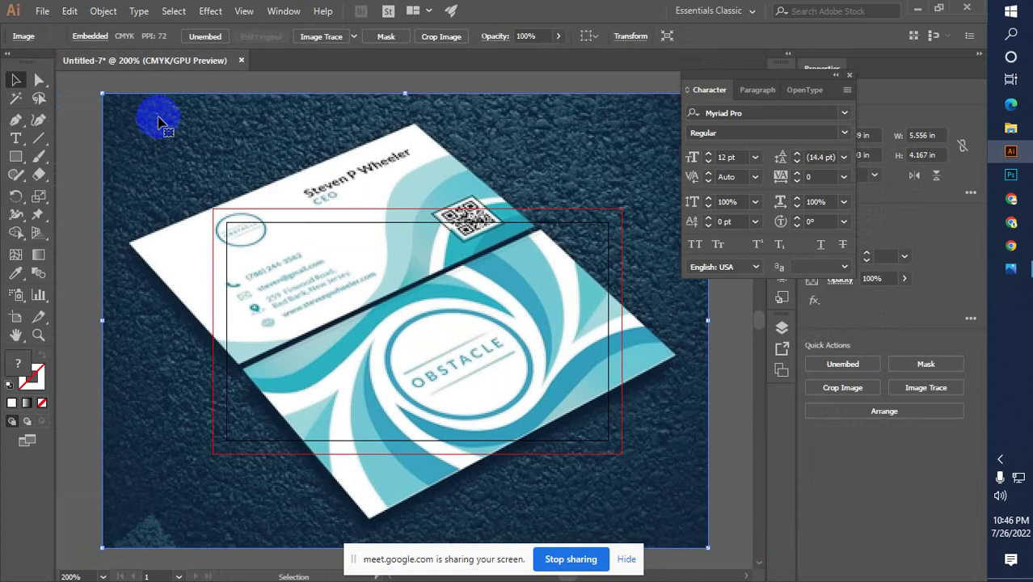
# Scale the pasted reference image down and place it beside the artboard, to its left, then deselect it.
pyautogui.moveTo(102, 95); pyautogui.dragTo(290, 234)
pyautogui.moveTo(304, 269); pyautogui.dragTo(136, 295)
pyautogui.click(679, 73)
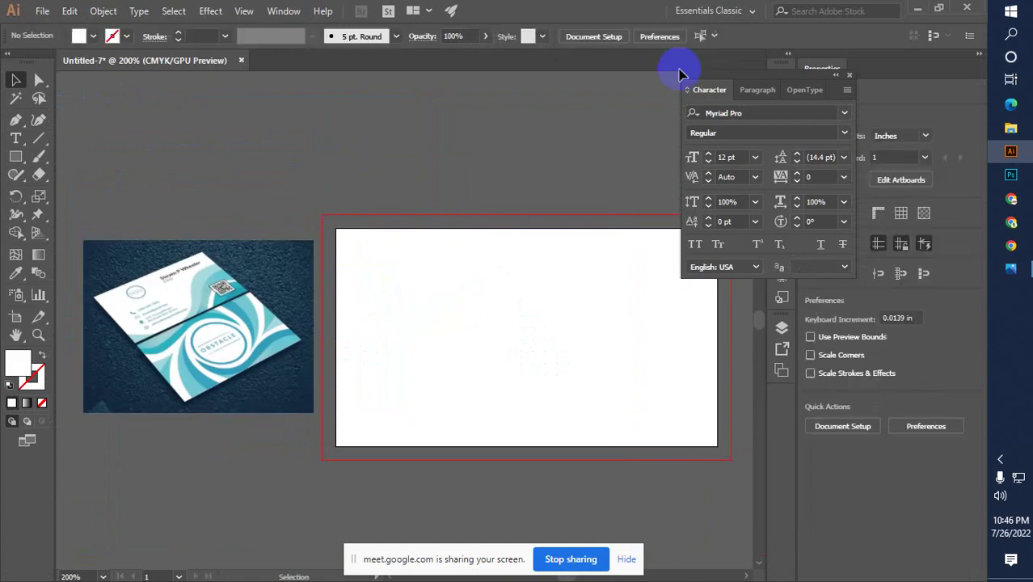
# Collapse the floating Character panel group and draw a circle about 1.19 in across, centered on the artboard.
pyautogui.click(835, 75)
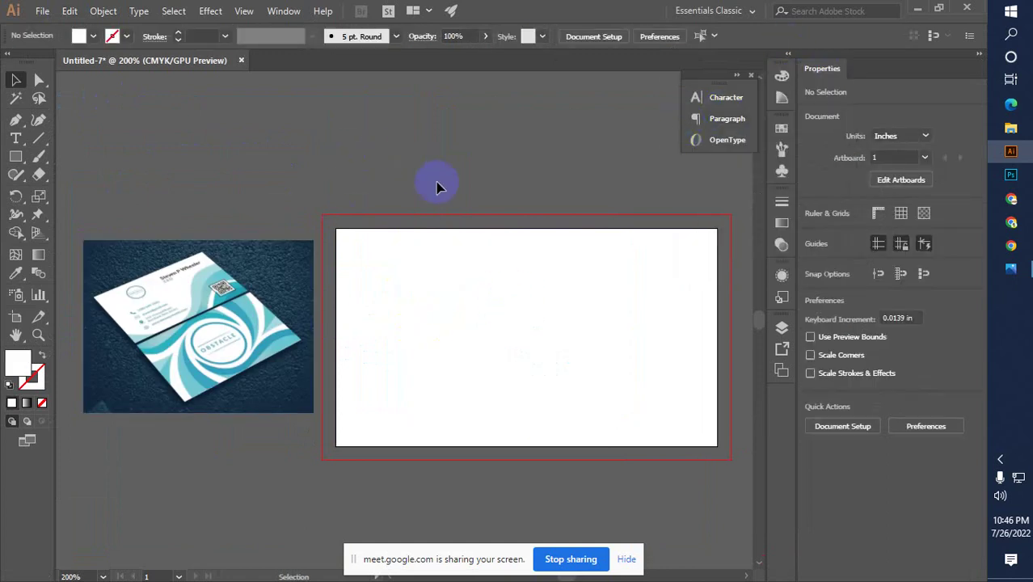
pyautogui.click(15, 155)
pyautogui.moveTo(15, 155); pyautogui.dragTo(69, 192)
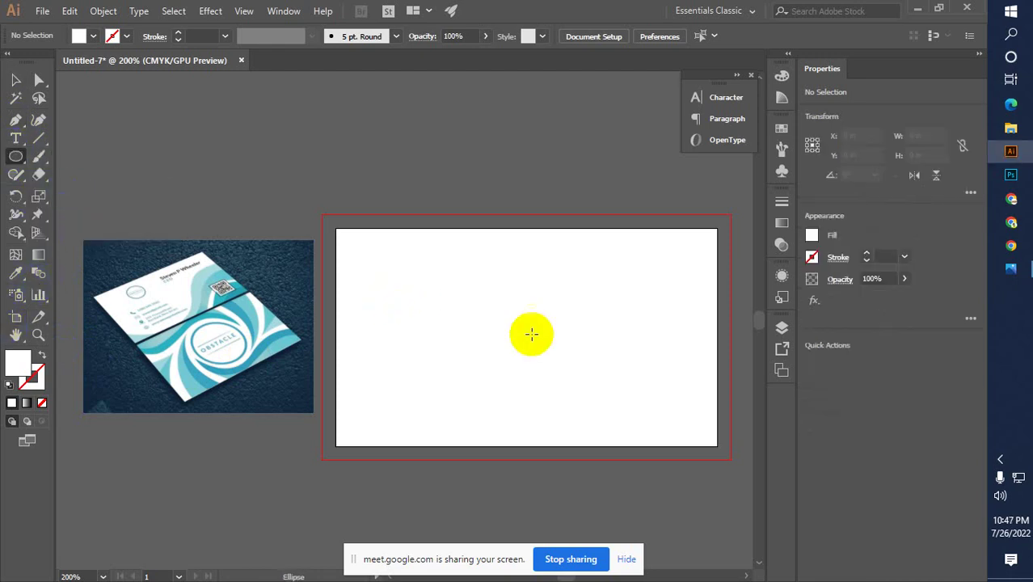
pyautogui.moveTo(526, 338); pyautogui.dragTo(587, 377)
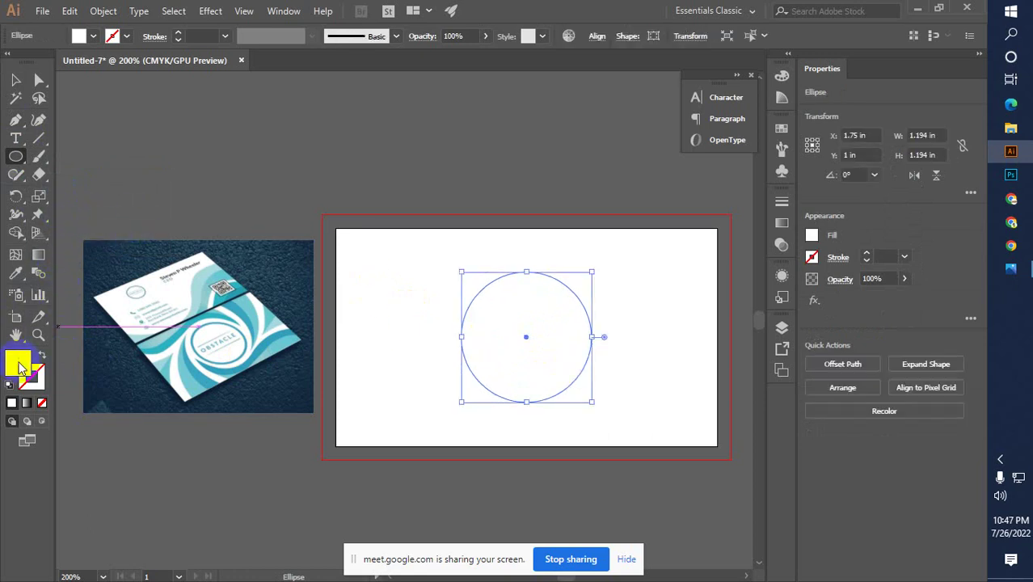
# Sample the teal from the reference card for the circle, and swap fill and stroke to make it a teal outline without fill.
pyautogui.click(16, 273)
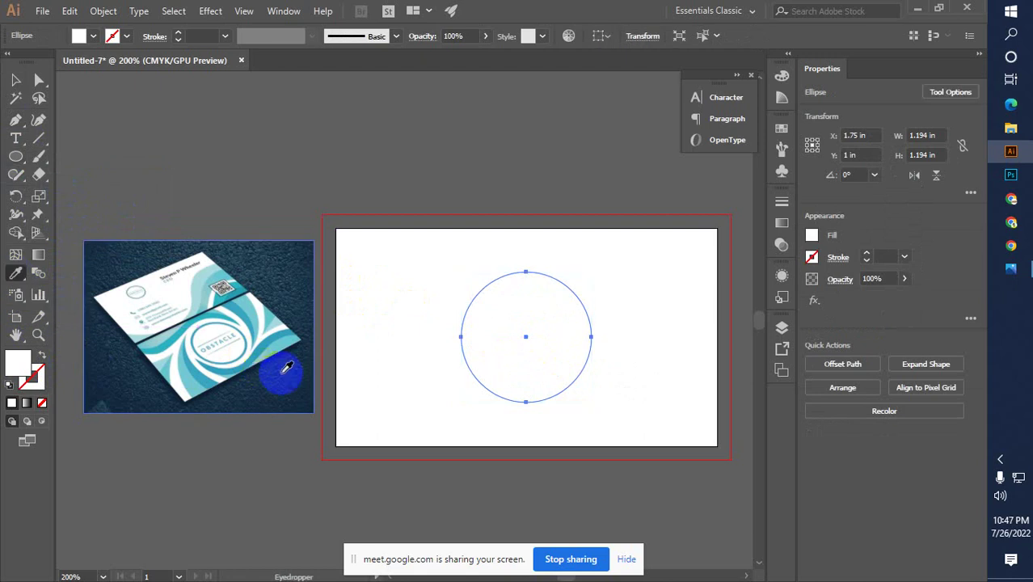
pyautogui.click(252, 359)
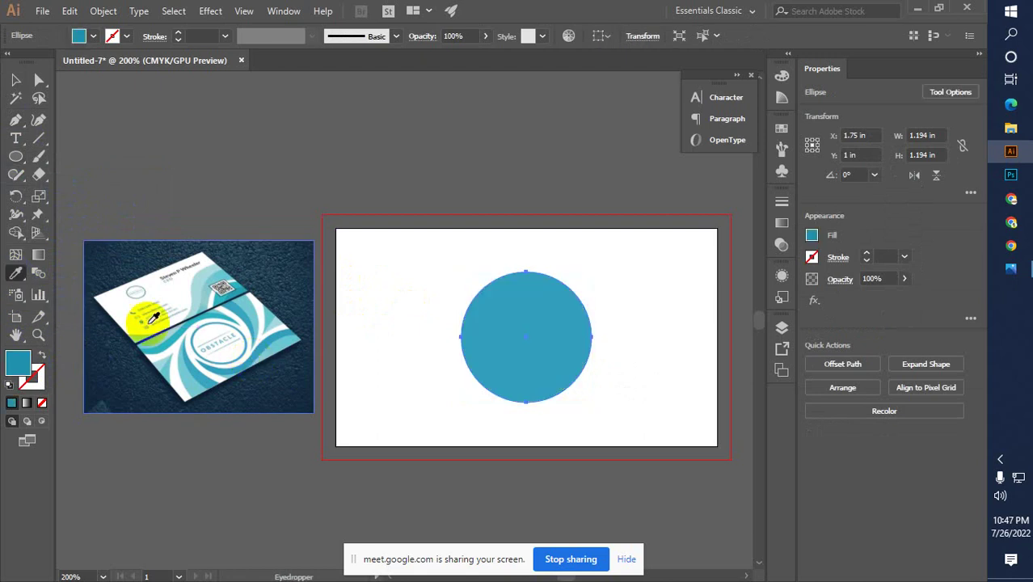
pyautogui.click(42, 356)
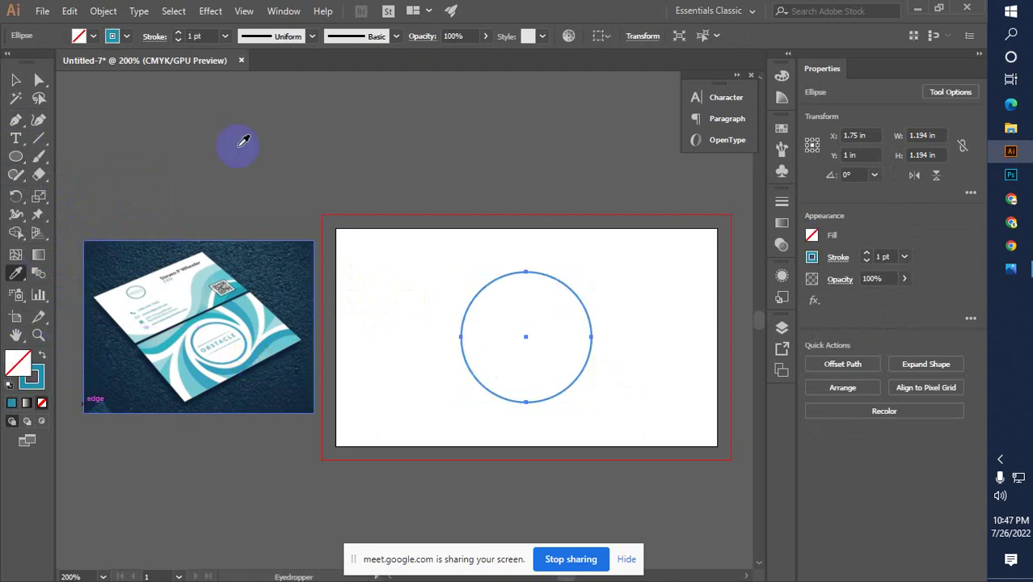
# Set the circle outline's stroke weight to 5 pt and deselect the circle.
pyautogui.click(178, 33)
pyautogui.click(179, 33)
pyautogui.click(179, 33)
pyautogui.click(178, 33)
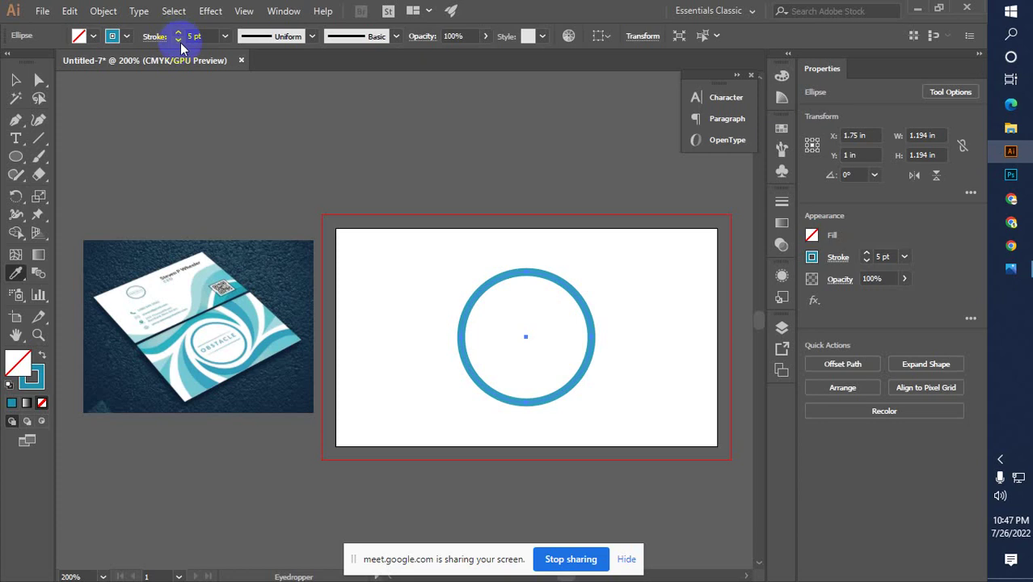
pyautogui.click(18, 80)
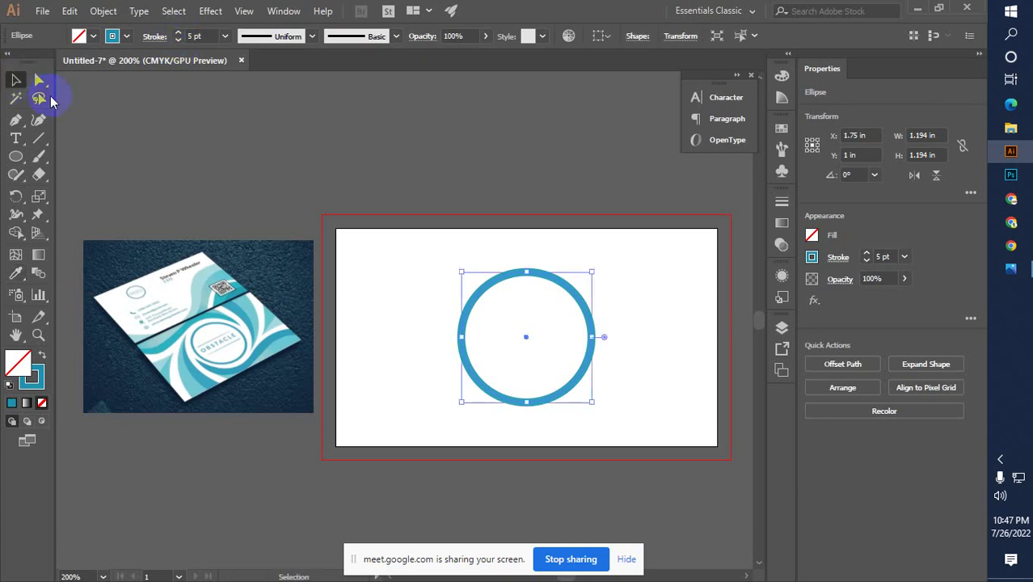
pyautogui.click(339, 159)
pyautogui.click(185, 342)
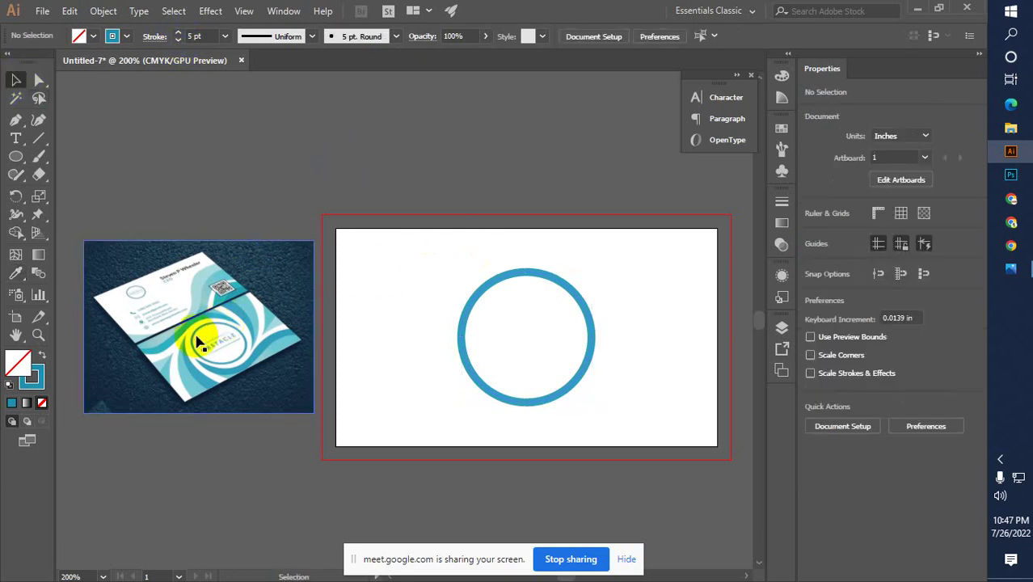
pyautogui.click(166, 347)
pyautogui.click(203, 330)
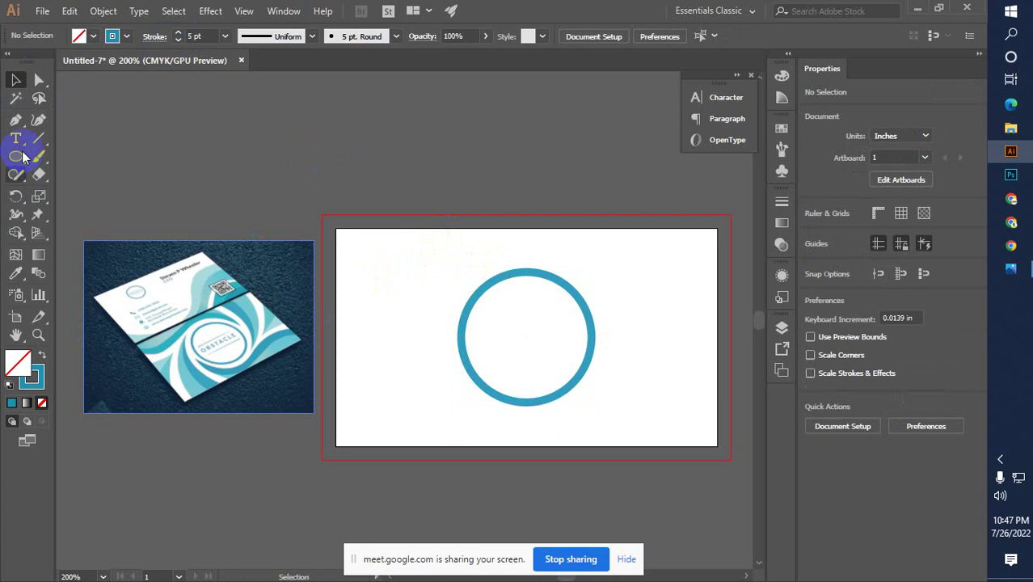
# Draw a closed wavy shape about 2.48 x 0.95 in with the Pen tool, extending above the artboard's upper-left edge and ending in a point beside the circle.
pyautogui.click(16, 120)
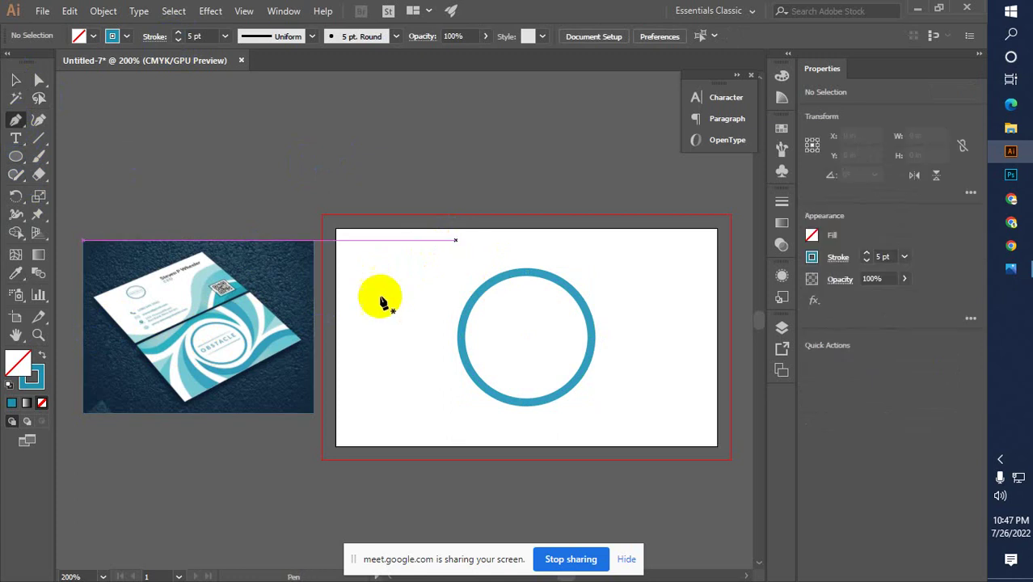
pyautogui.click(593, 288)
pyautogui.moveTo(499, 252); pyautogui.dragTo(446, 263)
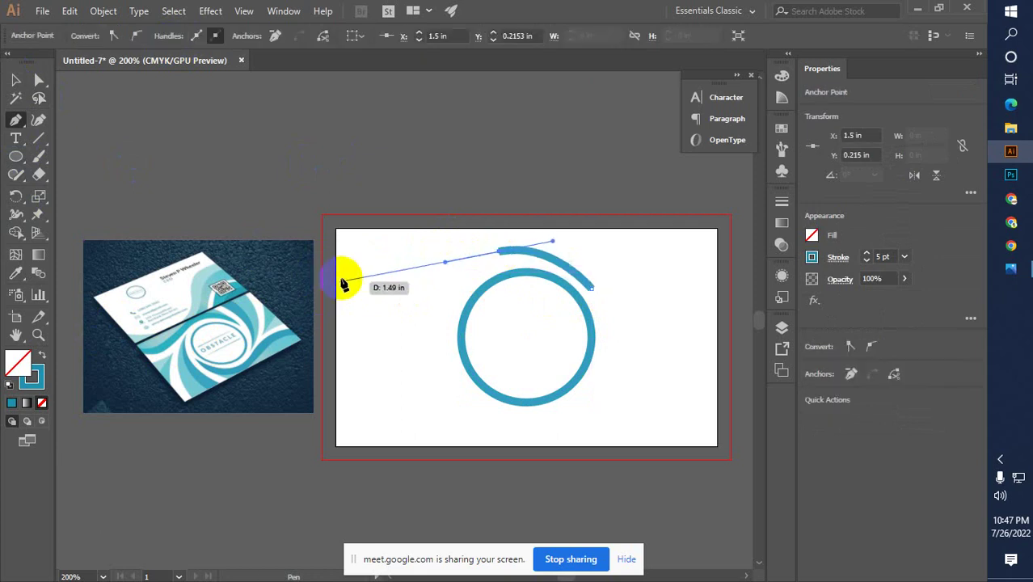
pyautogui.moveTo(338, 254); pyautogui.dragTo(294, 220)
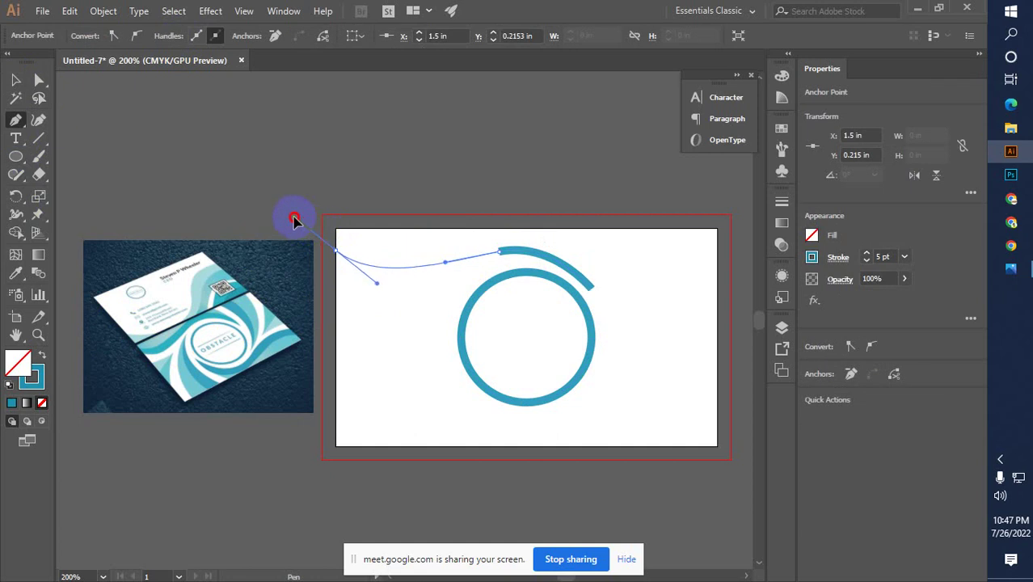
pyautogui.moveTo(294, 220); pyautogui.dragTo(298, 217)
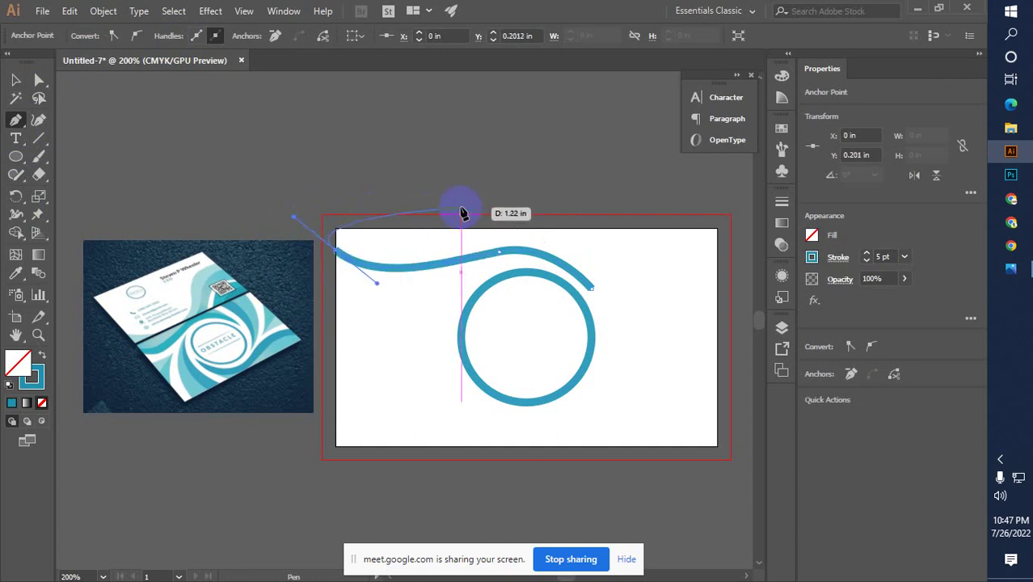
pyautogui.click(358, 189)
pyautogui.click(564, 185)
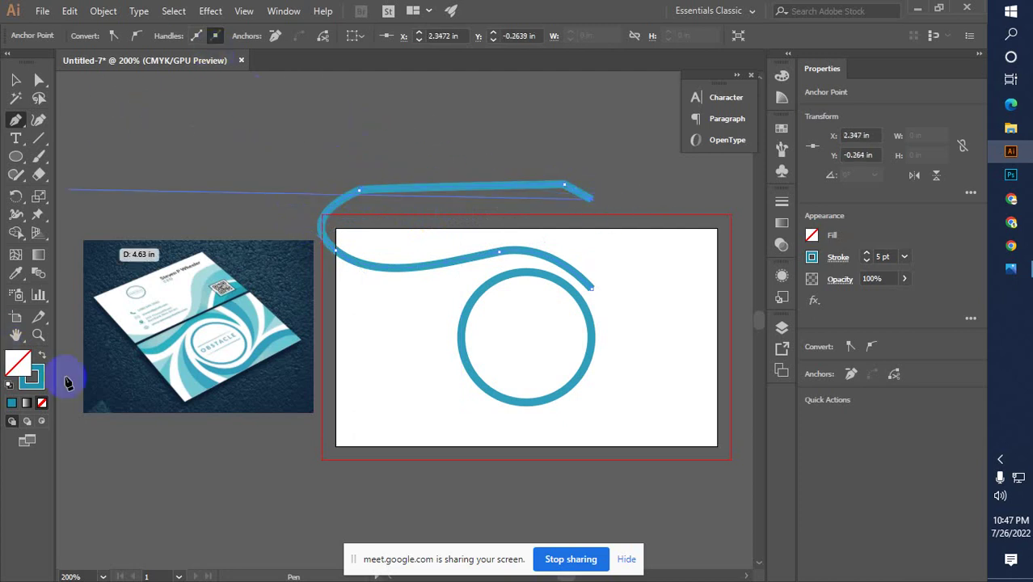
pyautogui.moveTo(671, 227); pyautogui.dragTo(512, 189)
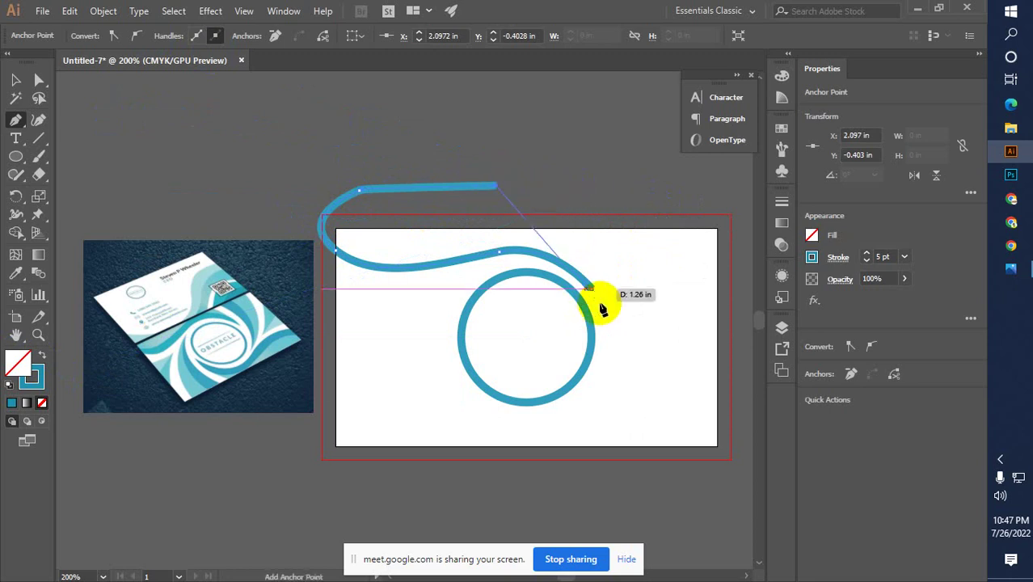
pyautogui.moveTo(593, 289); pyautogui.dragTo(597, 333)
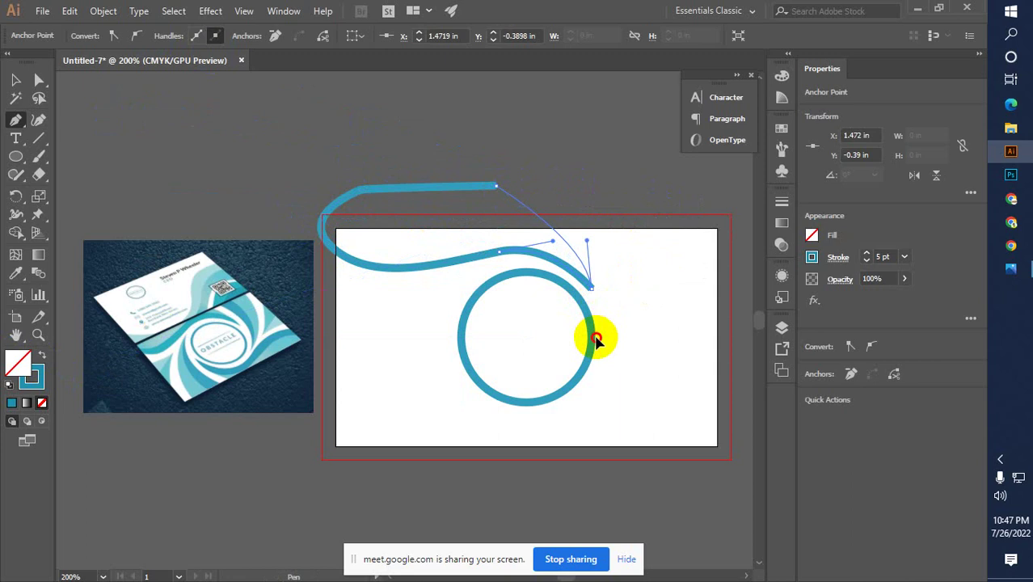
pyautogui.moveTo(596, 340); pyautogui.dragTo(595, 342)
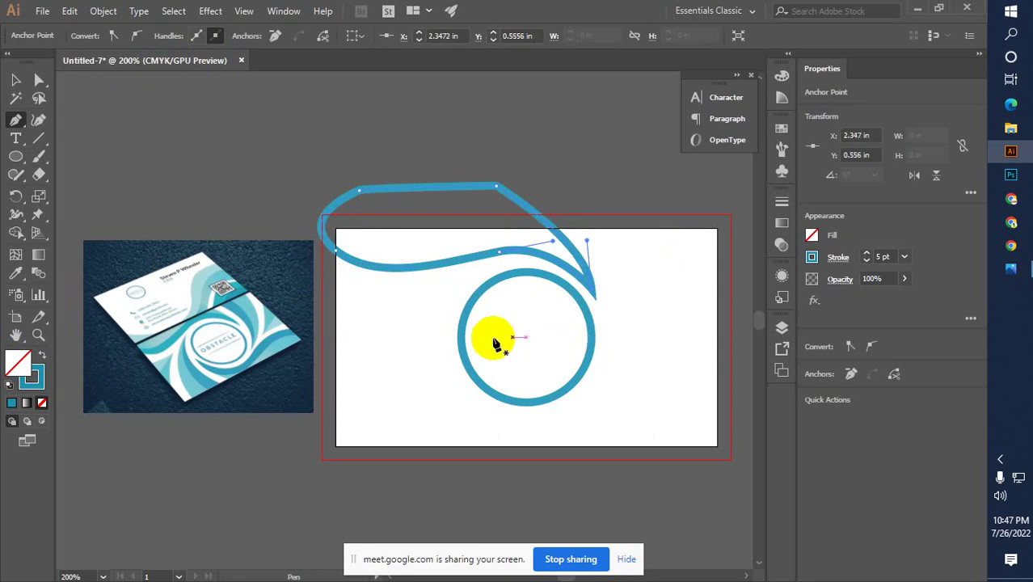
# Swap the wave shape's fill and stroke to give it a solid teal fill without outline, and deselect it.
pyautogui.click(42, 356)
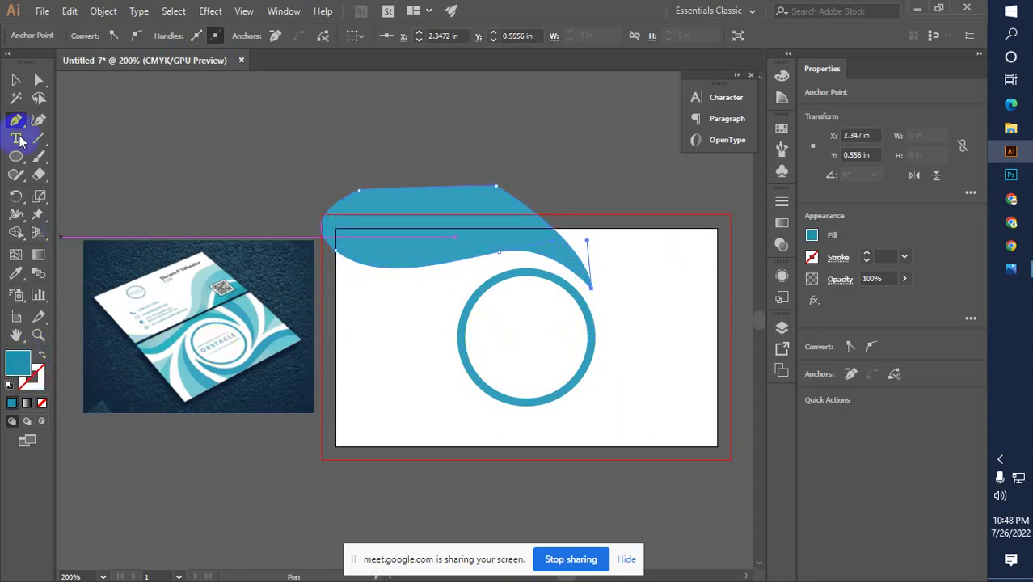
pyautogui.click(16, 80)
pyautogui.click(191, 146)
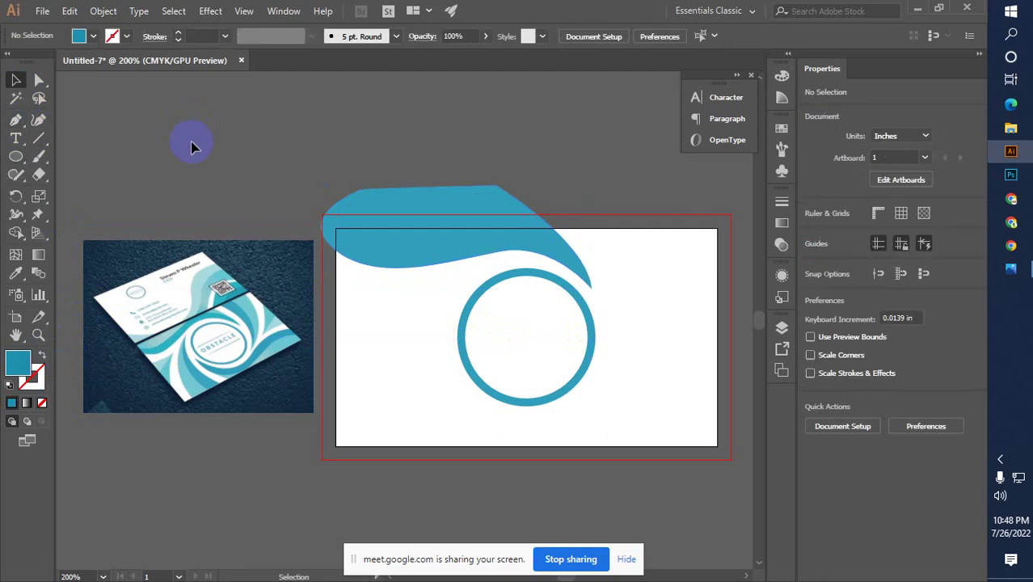
# Duplicate the teal wave just above the original and fill the copy with the light teal sampled from the reference card.
pyautogui.click(376, 208)
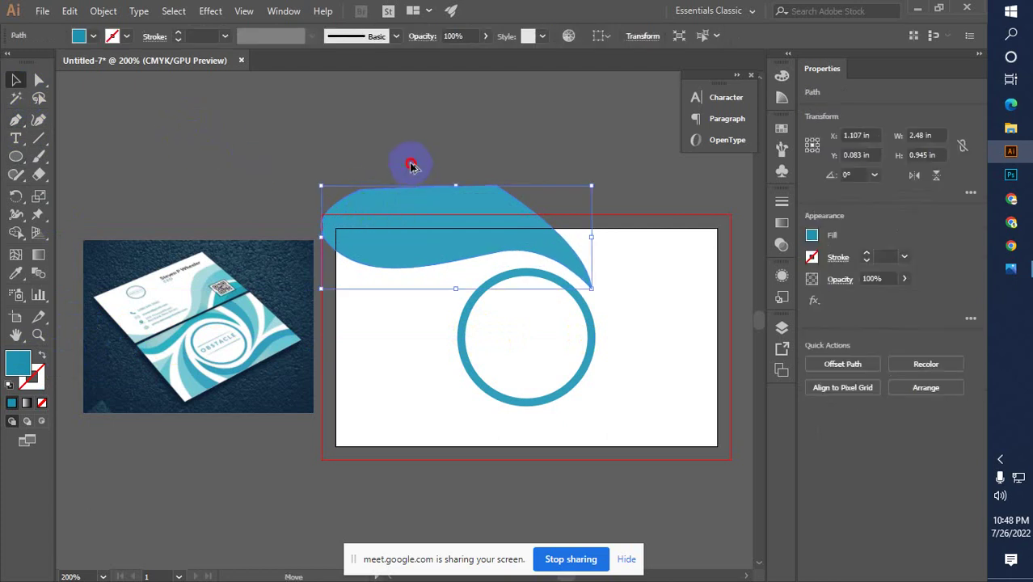
pyautogui.moveTo(453, 211); pyautogui.dragTo(450, 157)
pyautogui.click(14, 274)
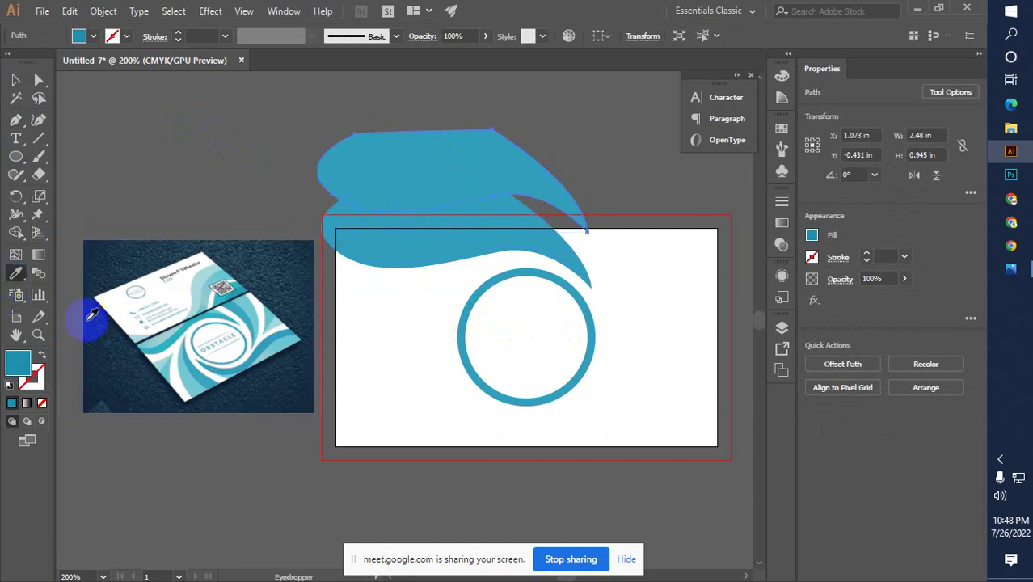
pyautogui.click(172, 332)
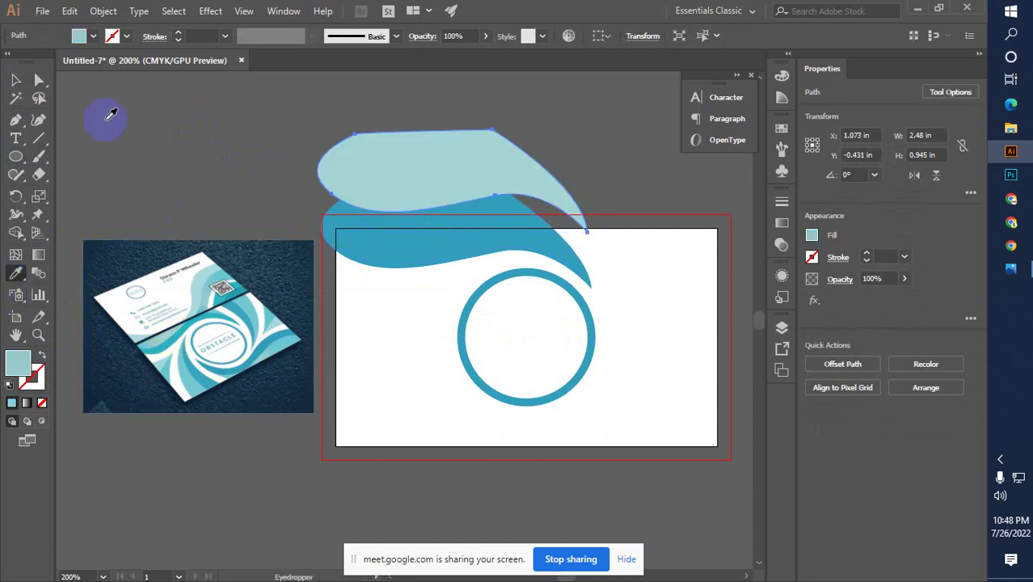
# Move the light teal copy down over the teal wave, leaving a teal band along the lower edge, and deselect it.
pyautogui.click(16, 82)
pyautogui.moveTo(489, 180)
pyautogui.mouseDown()
pyautogui.moveTo(498, 168)
pyautogui.moveTo(483, 186)
pyautogui.moveTo(500, 197)
pyautogui.mouseUp()
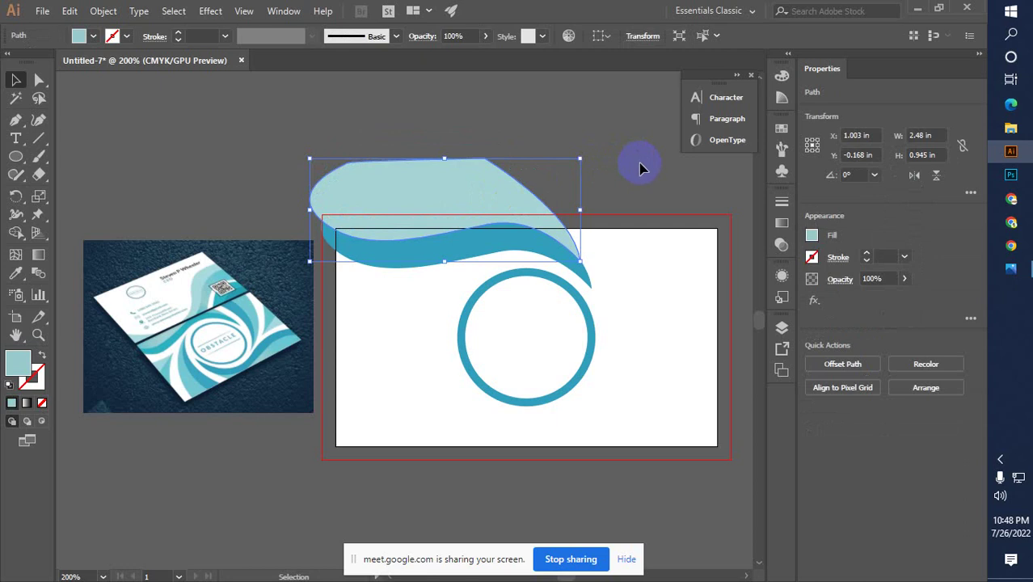
pyautogui.click(639, 166)
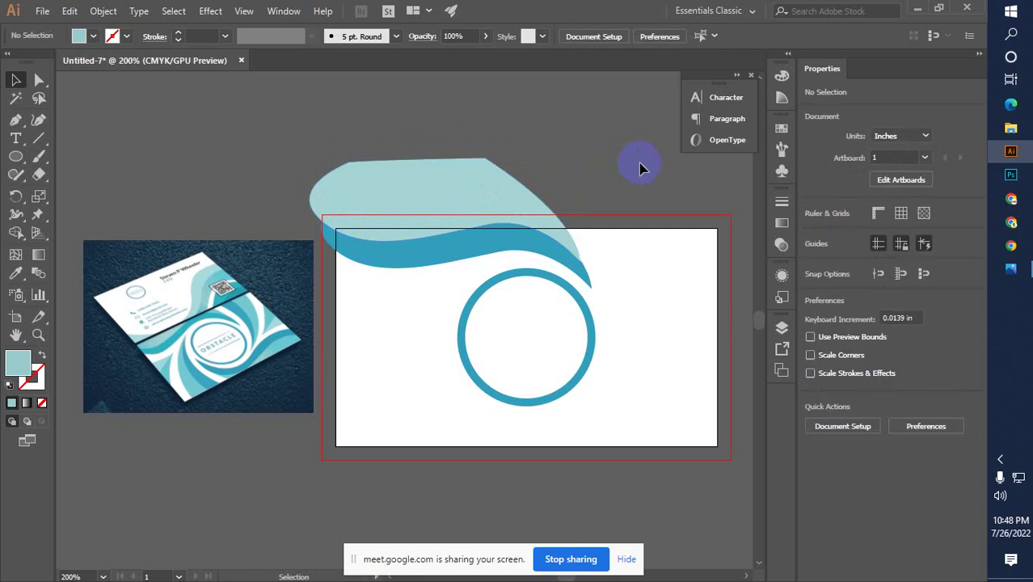
# Adjust the curve handle at the light teal wave's lower-left anchor point to shape its lower edge over the teal wave.
pyautogui.click(396, 243)
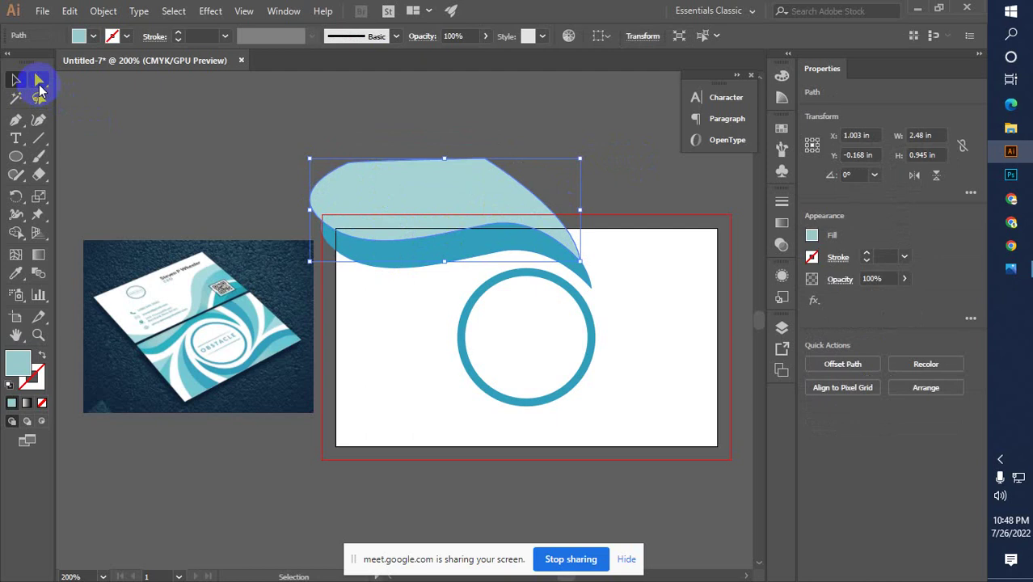
pyautogui.click(38, 82)
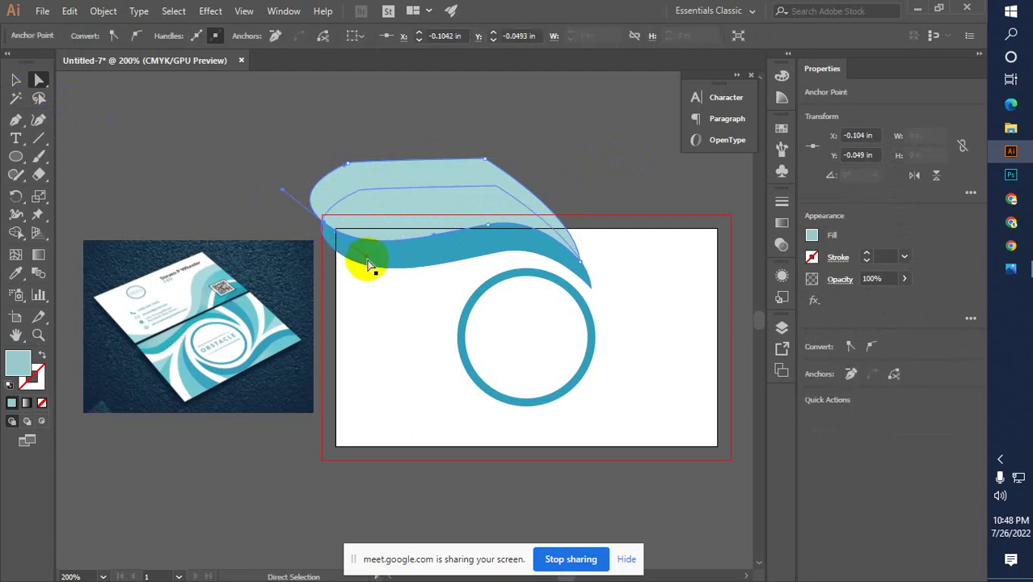
pyautogui.moveTo(369, 259); pyautogui.dragTo(322, 227)
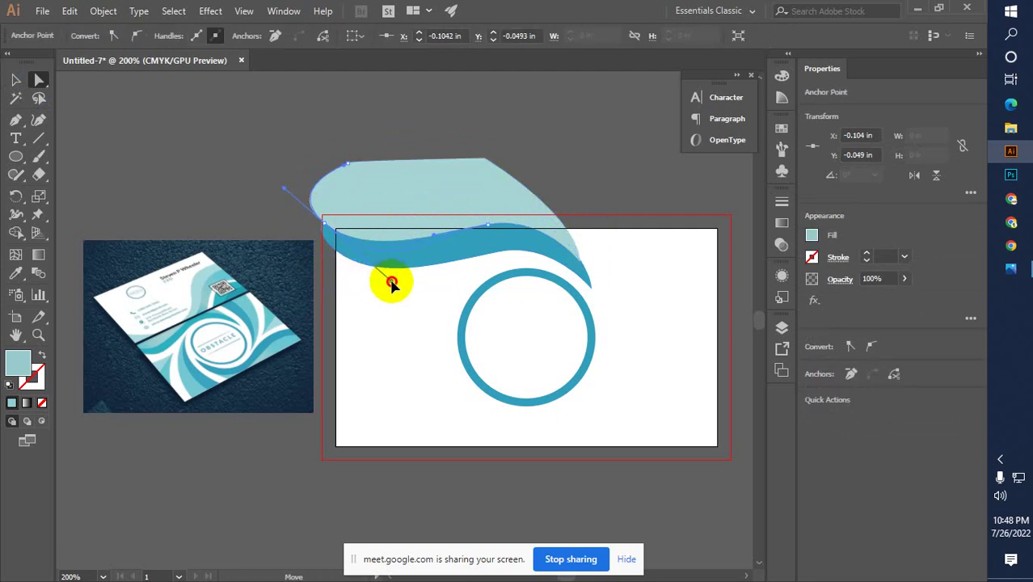
pyautogui.moveTo(392, 283); pyautogui.dragTo(544, 277)
# Refine the light teal wave's pointed right tip and its handle to meet the teal wave's outer edge, and deselect it.
pyautogui.hotkey('ctrl', '=')
pyautogui.hotkey('ctrl', '=')
pyautogui.hotkey('ctrl', '=')
pyautogui.hotkey('ctrl', '=')
pyautogui.moveTo(222, 373); pyautogui.dragTo(163, 410)
pyautogui.click(576, 249)
pyautogui.click(39, 79)
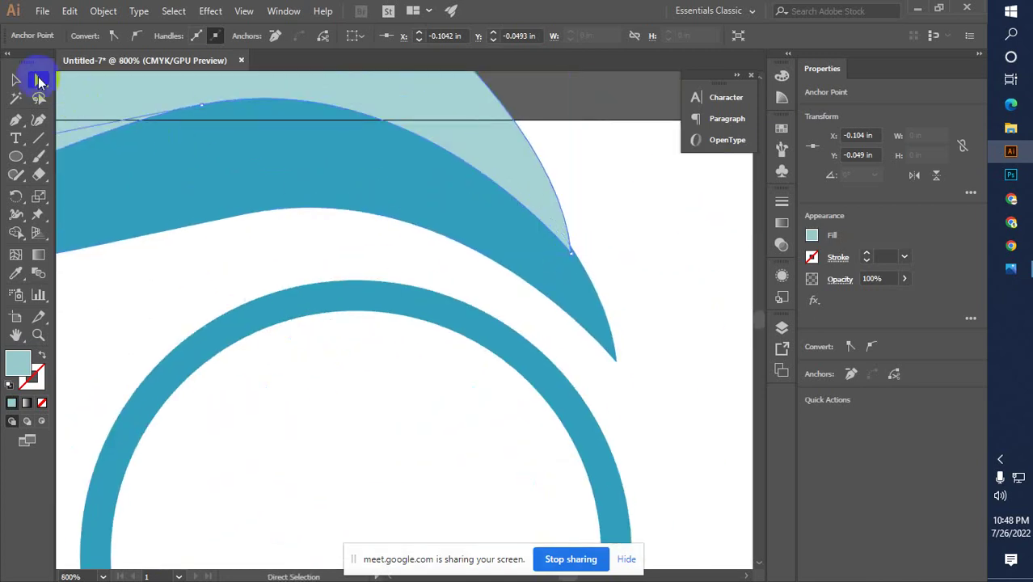
pyautogui.moveTo(571, 257); pyautogui.dragTo(508, 211)
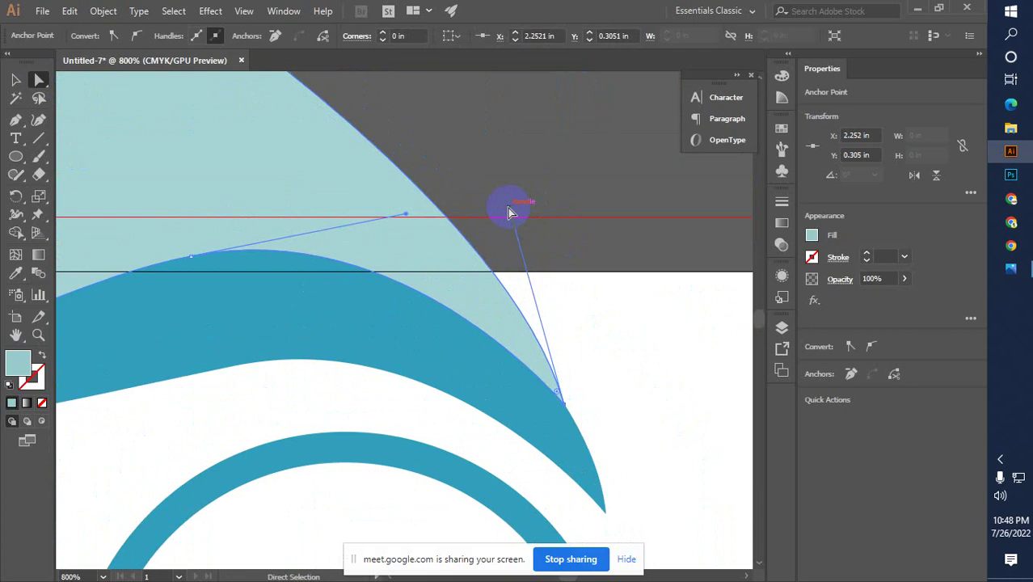
pyautogui.click(15, 80)
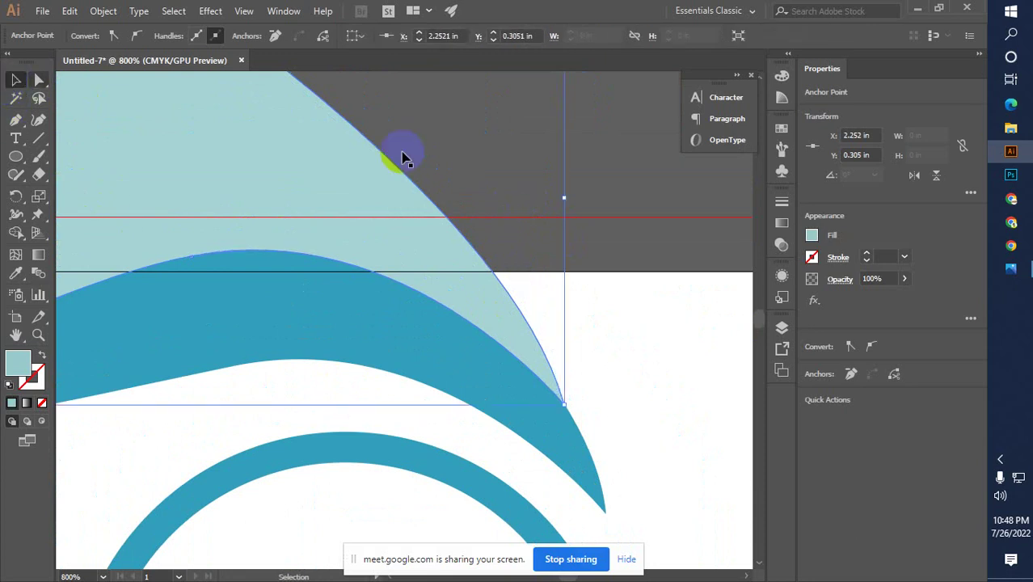
pyautogui.click(618, 173)
# Draw a small triangular shape with one curved edge at the card's left edge, its point facing the ring, using the Pen tool.
pyautogui.scroll(-3, 247, 330)
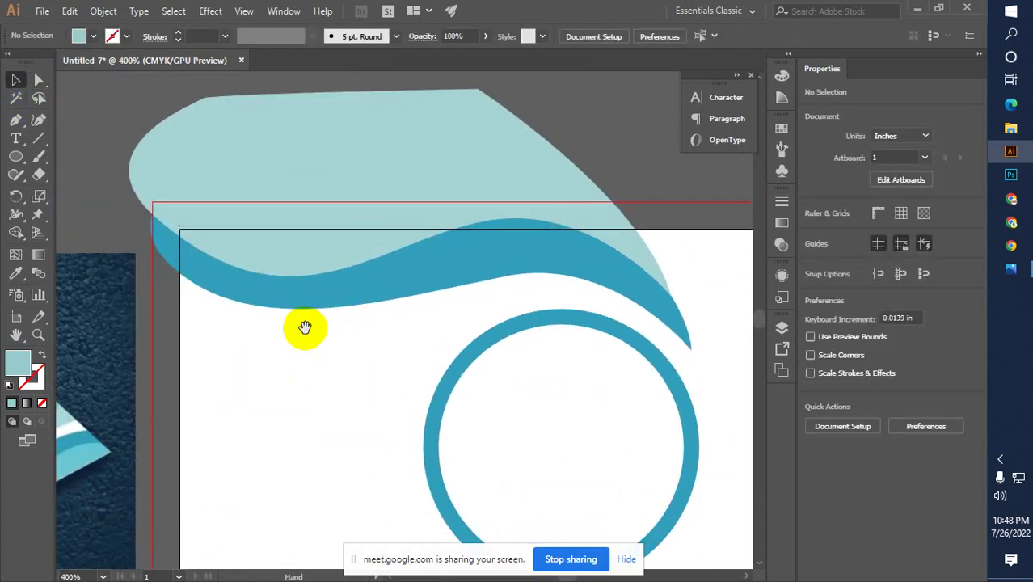
pyautogui.scroll(-1, 392, 369)
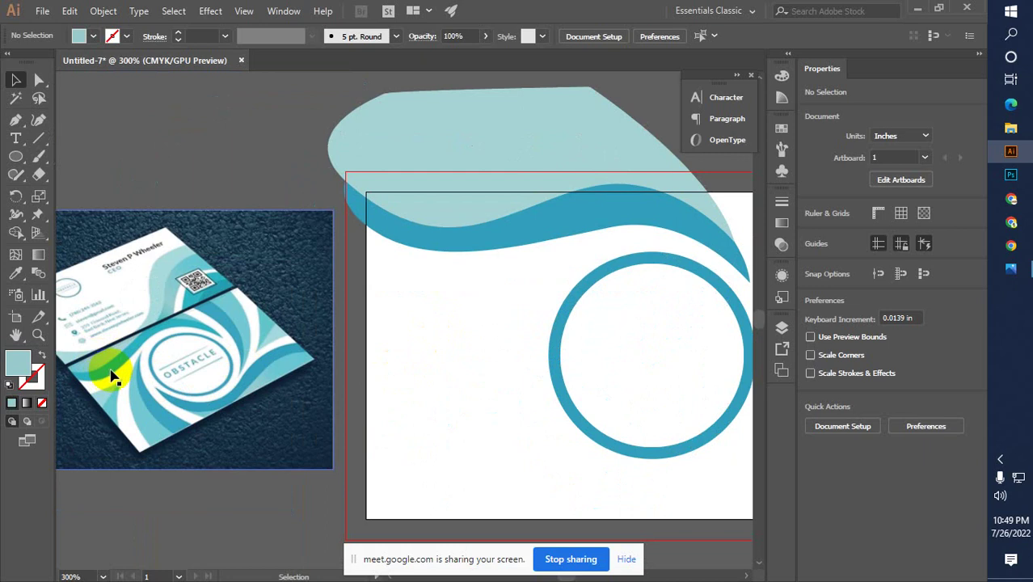
pyautogui.hotkey('ctrl', 'space')
pyautogui.click(599, 338)
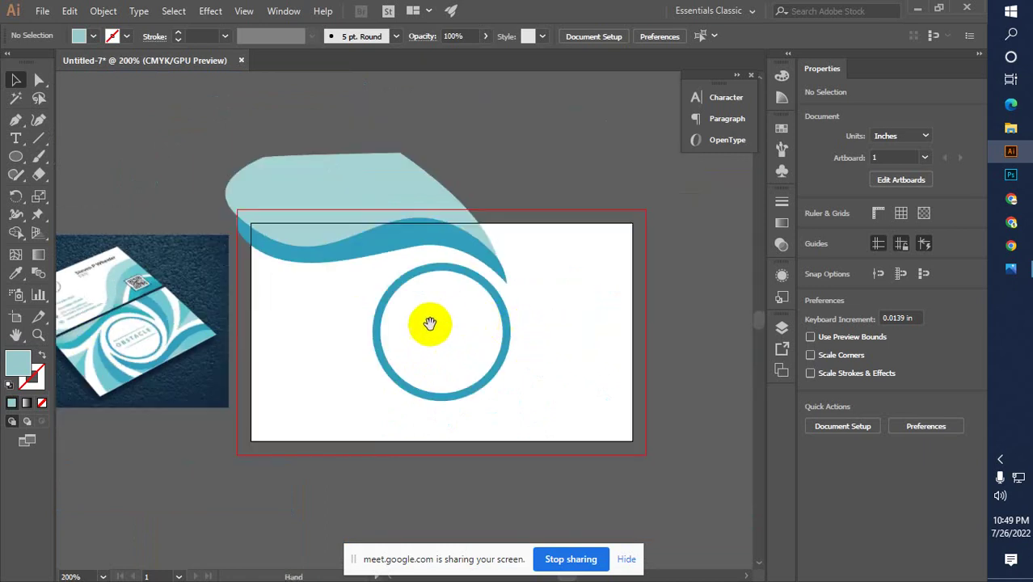
pyautogui.moveTo(422, 323); pyautogui.dragTo(474, 320)
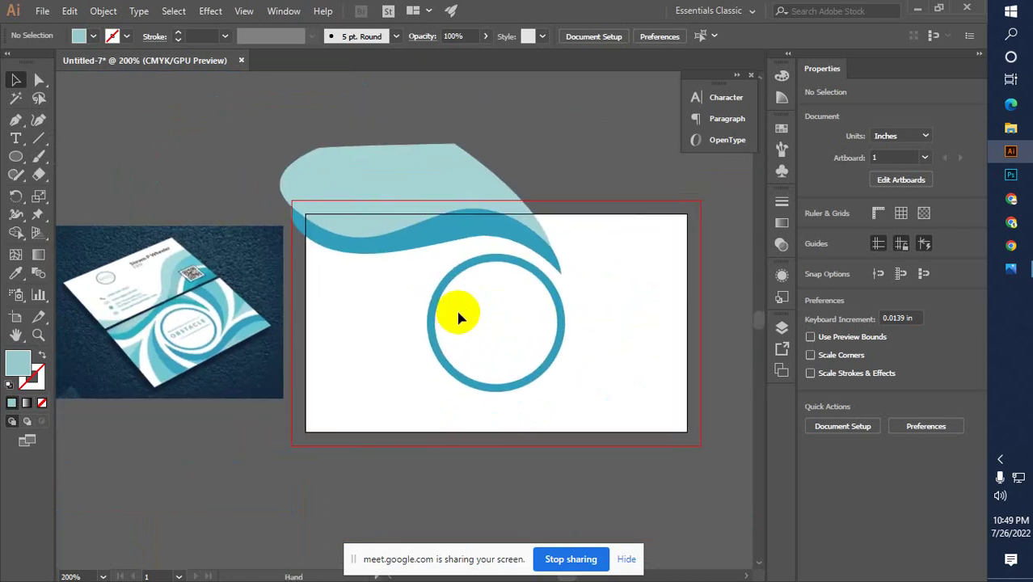
pyautogui.scroll(-3, 453, 325)
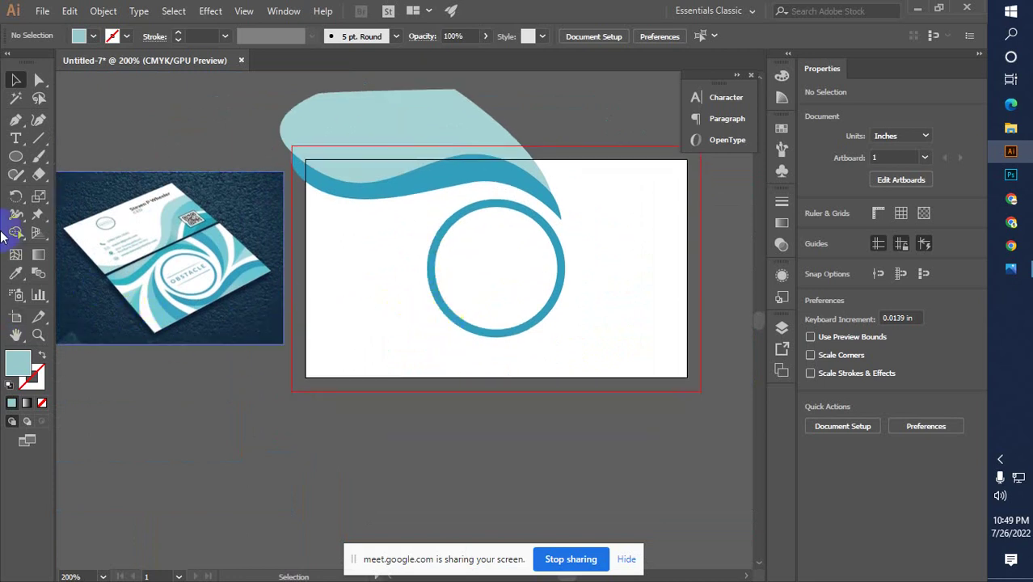
pyautogui.click(15, 123)
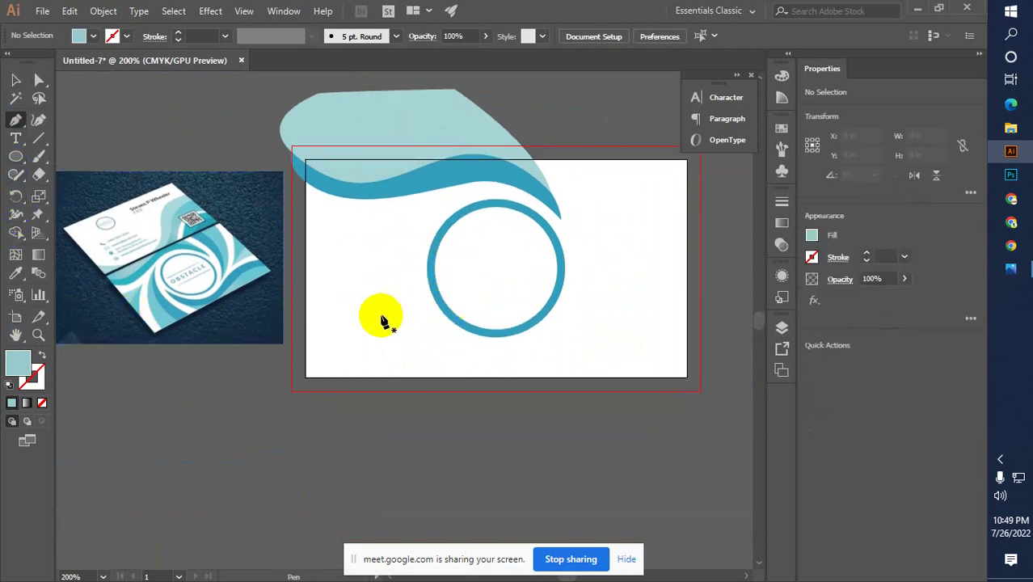
pyautogui.click(301, 316)
pyautogui.hotkey('ctrl', 'z')
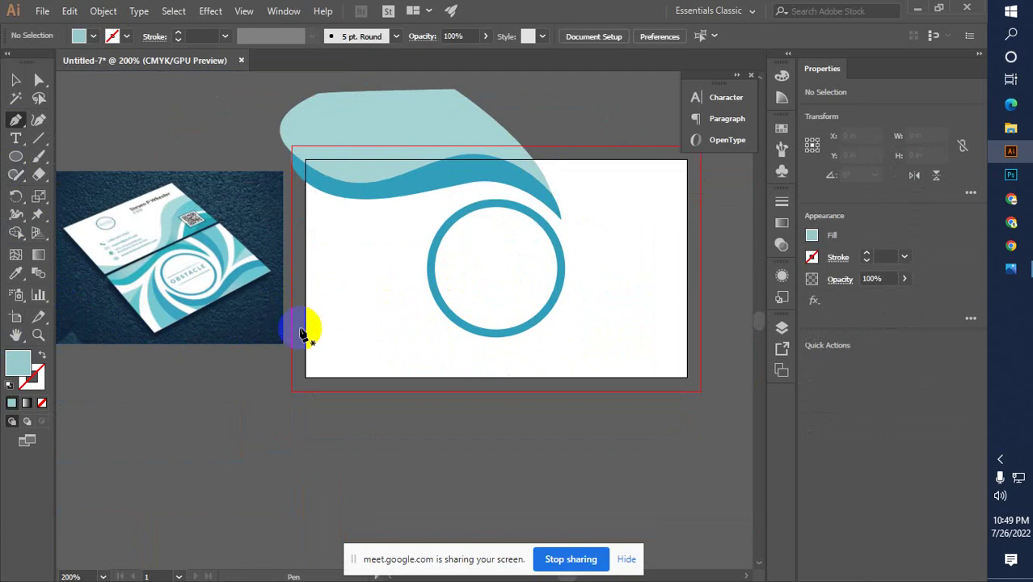
pyautogui.click(300, 329)
pyautogui.moveTo(348, 278); pyautogui.dragTo(381, 271)
pyautogui.moveTo(348, 277); pyautogui.dragTo(303, 297)
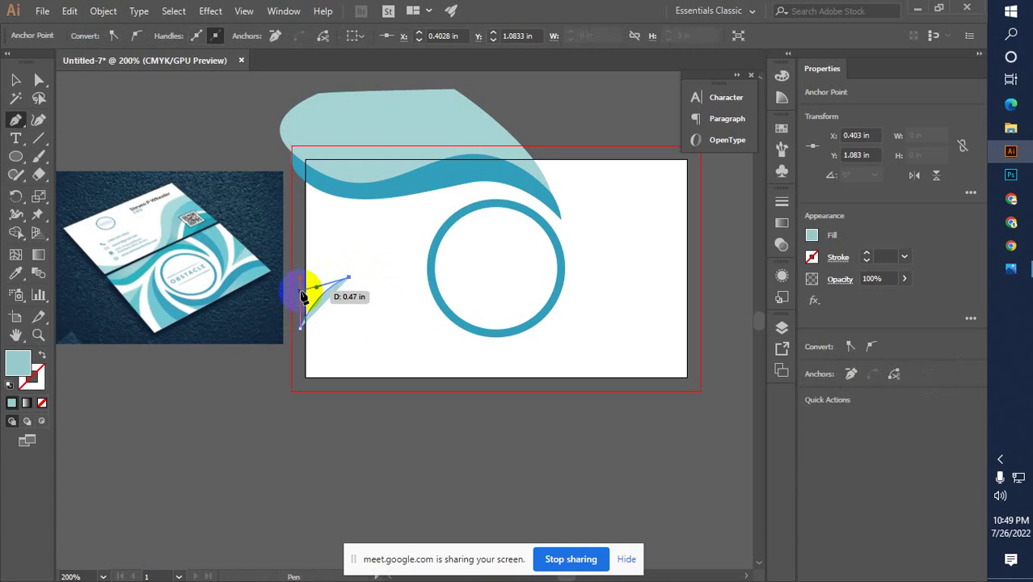
pyautogui.moveTo(303, 297); pyautogui.dragTo(323, 284)
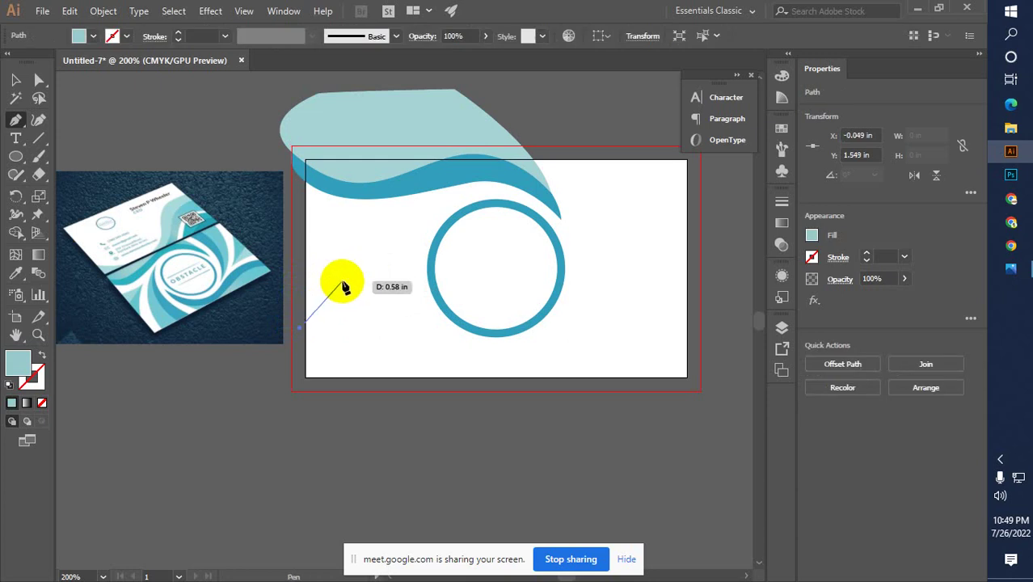
pyautogui.moveTo(343, 281); pyautogui.dragTo(300, 334)
# Fill the small triangular shape with the medium teal sampled from the reference card and deselect it.
pyautogui.click(15, 273)
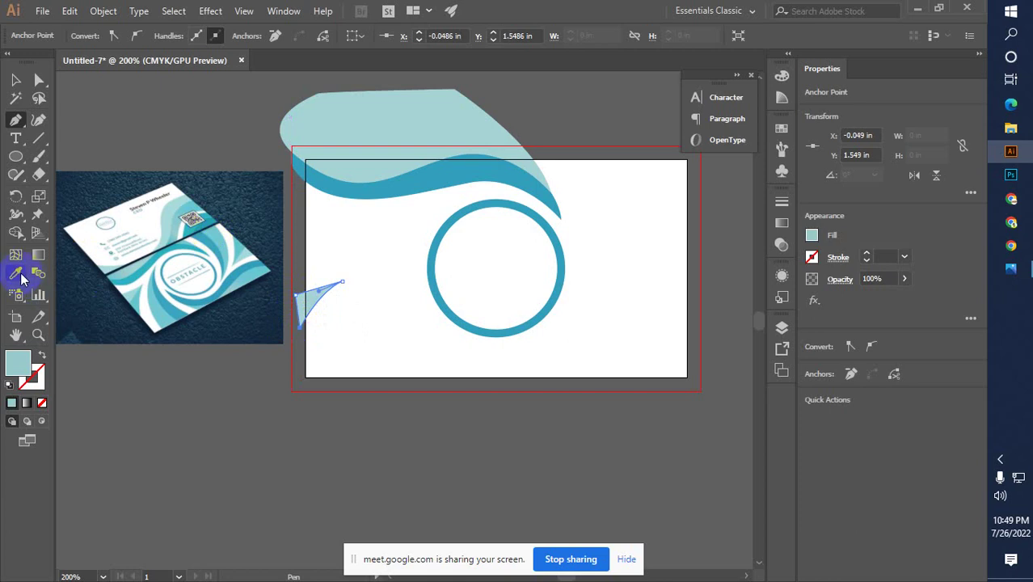
pyautogui.click(137, 296)
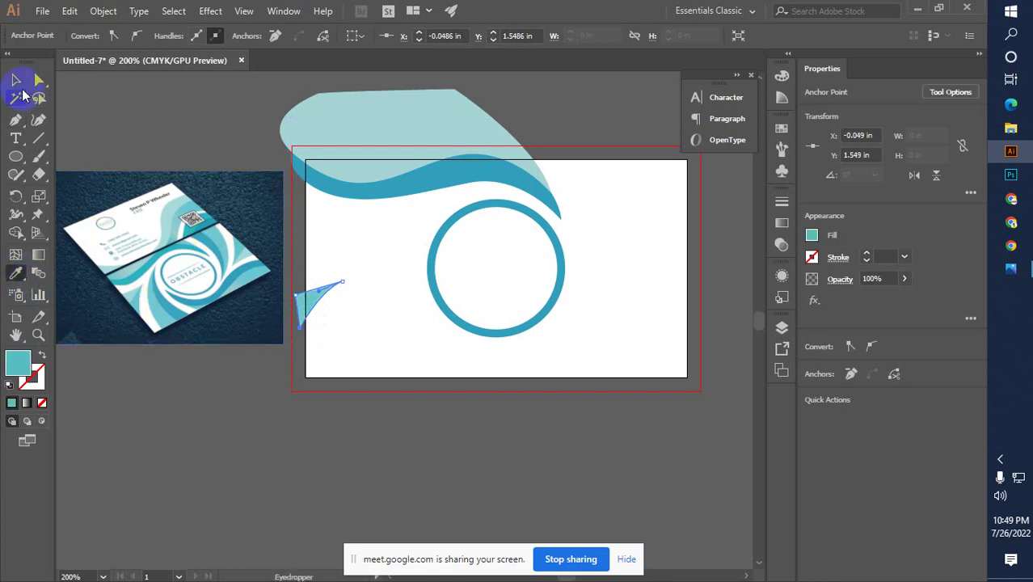
pyautogui.click(18, 81)
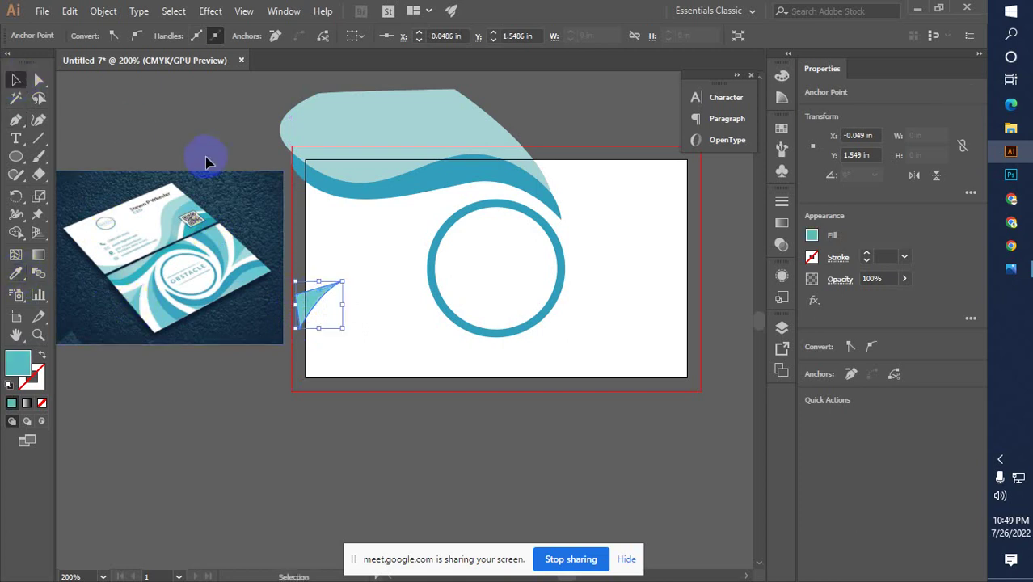
pyautogui.click(293, 416)
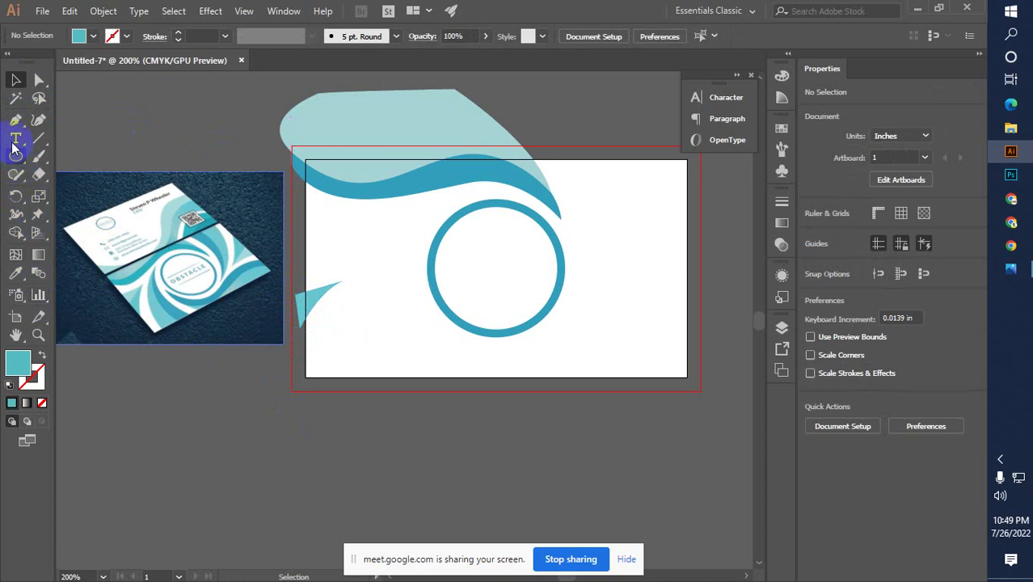
# Draw a second triangle directly above the first, sharing its upper edge and reaching the bleed line at X -0.125 in, Y 1 in.
pyautogui.click(15, 120)
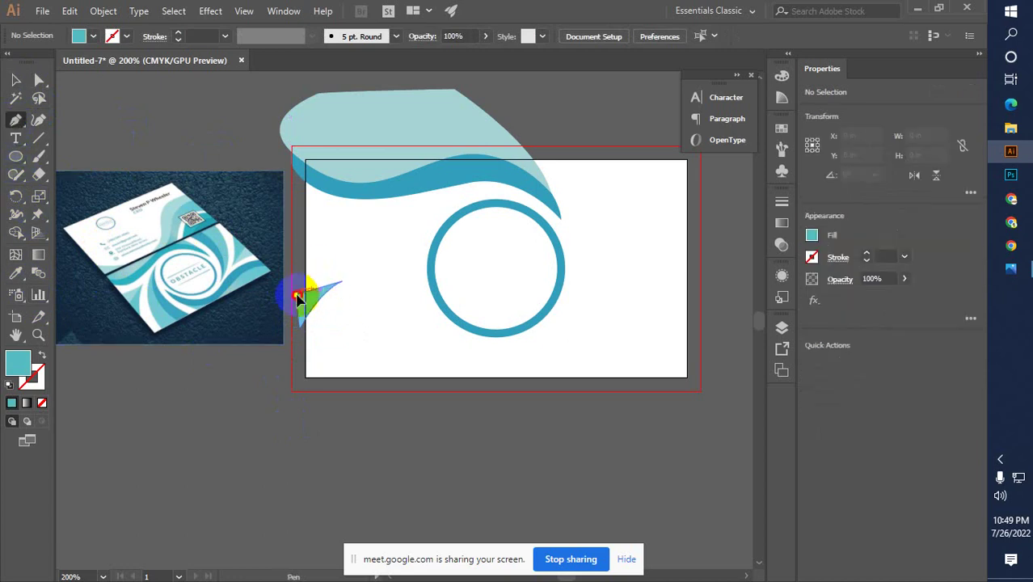
pyautogui.click(297, 298)
pyautogui.click(342, 284)
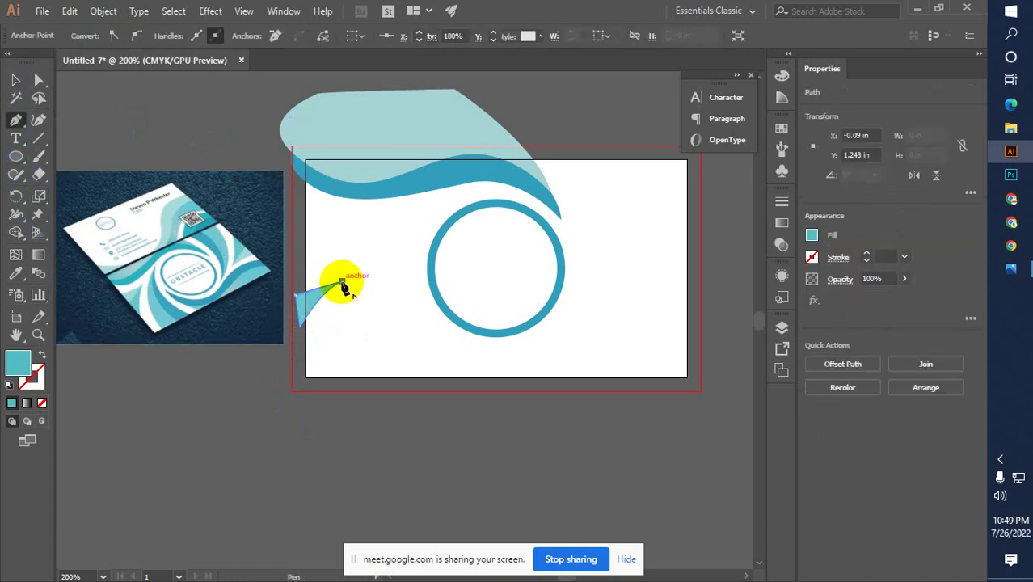
pyautogui.click(298, 275)
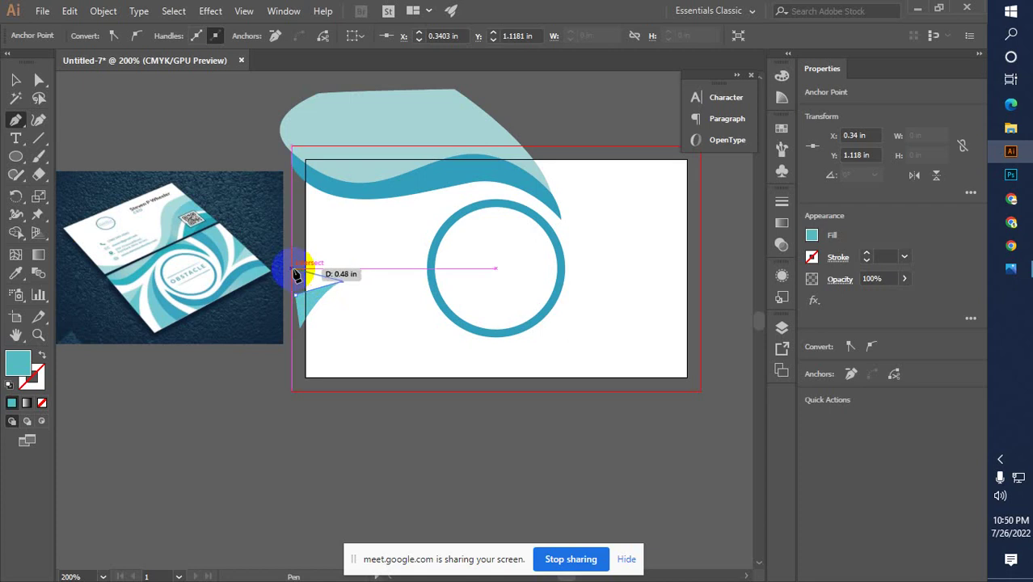
pyautogui.click(297, 275)
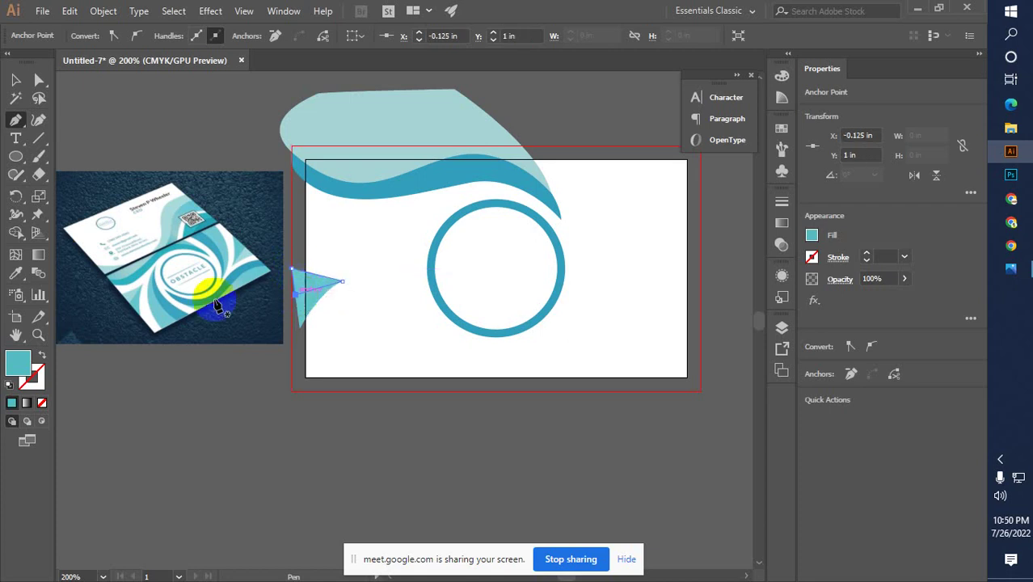
# Fill the upper triangle with the lighter teal sampled from the reference card and deselect it.
pyautogui.click(12, 279)
pyautogui.click(149, 296)
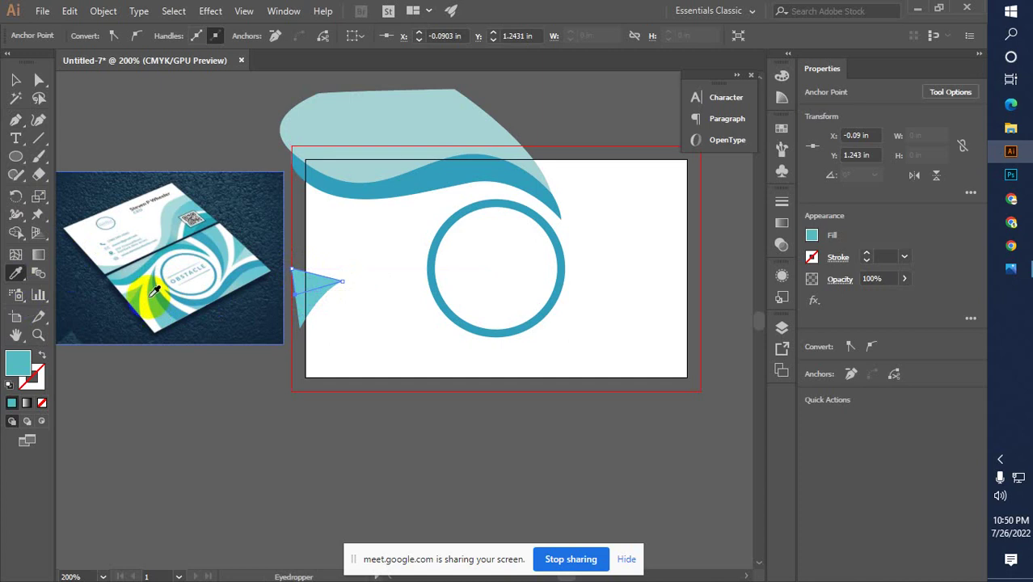
pyautogui.click(17, 80)
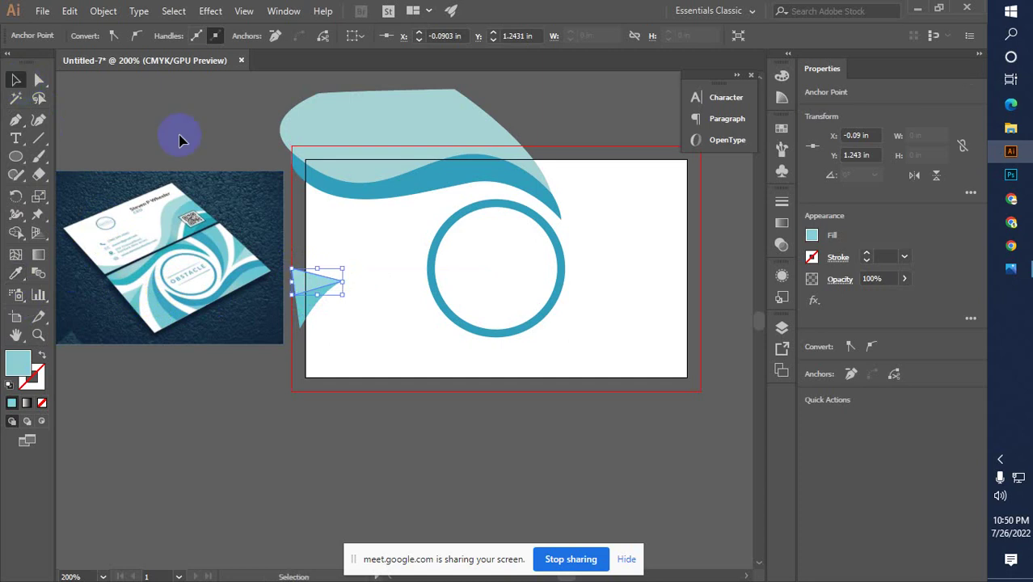
pyautogui.click(178, 133)
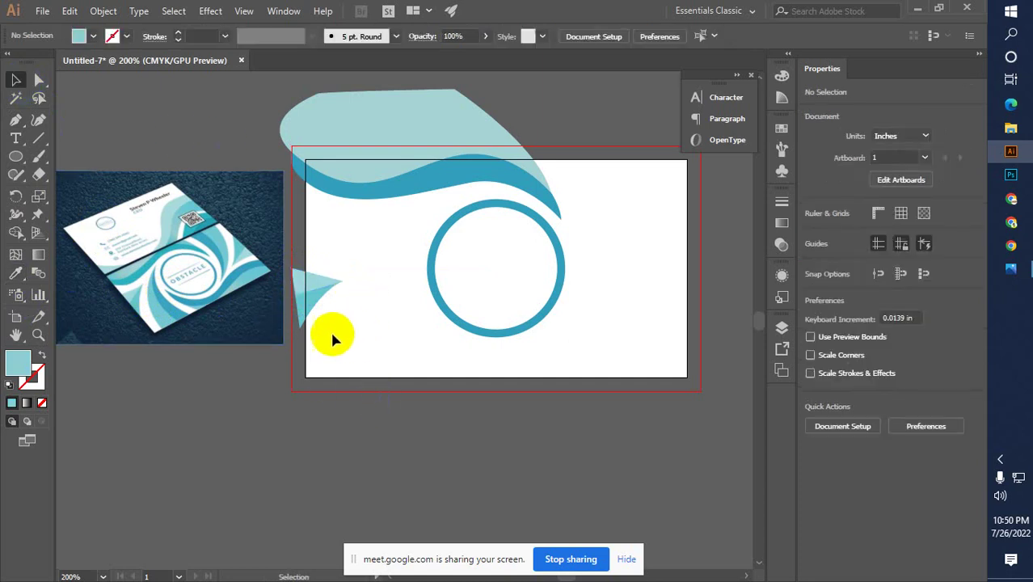
# Select both triangles at the card's left edge, enlarge them to about 0.6 x 0.64 in and rotate them to about 15.5°.
pyautogui.click(309, 303)
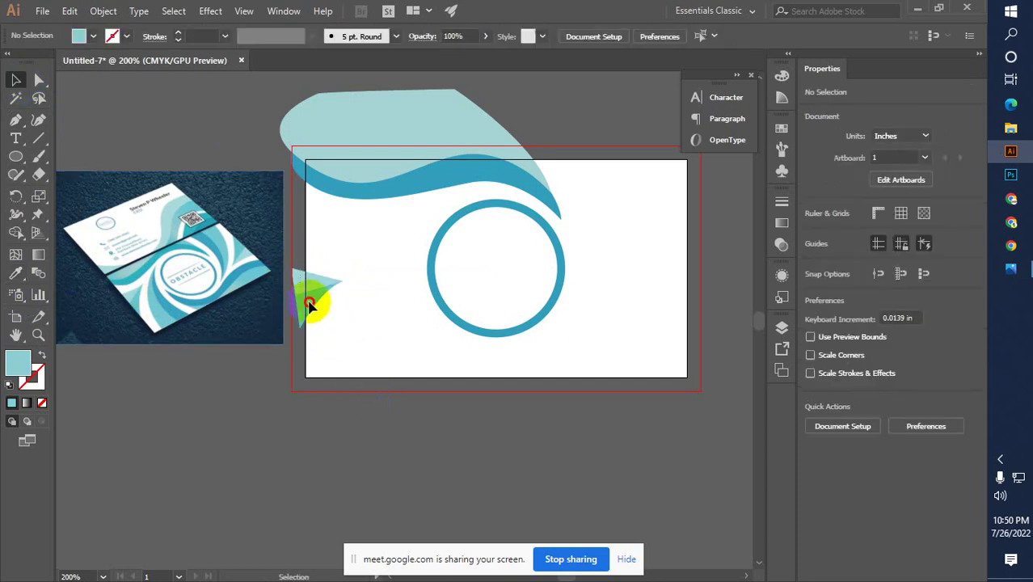
pyautogui.moveTo(301, 314); pyautogui.dragTo(343, 328)
pyautogui.click(354, 334)
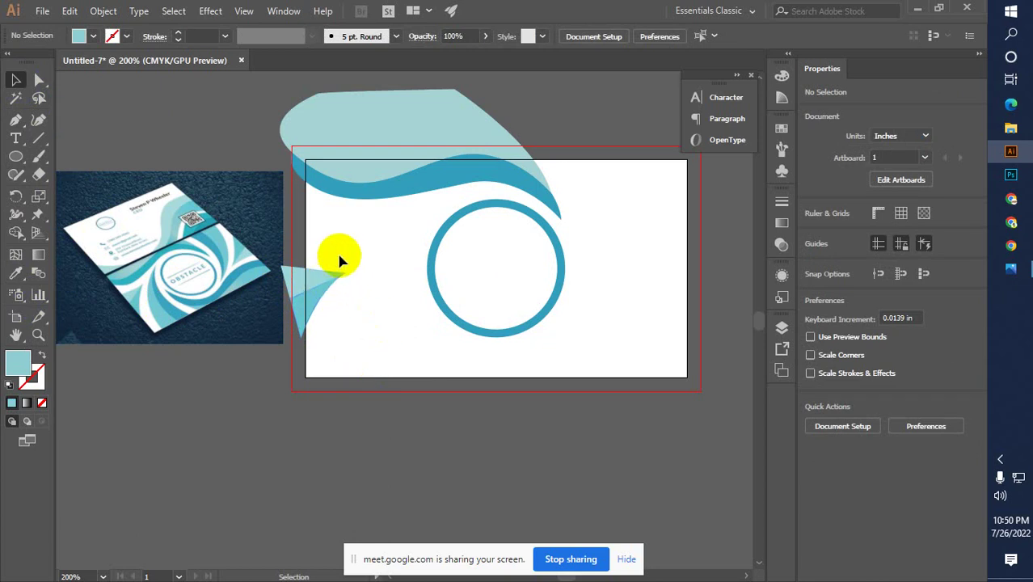
pyautogui.click(330, 294)
pyautogui.moveTo(363, 336); pyautogui.dragTo(371, 327)
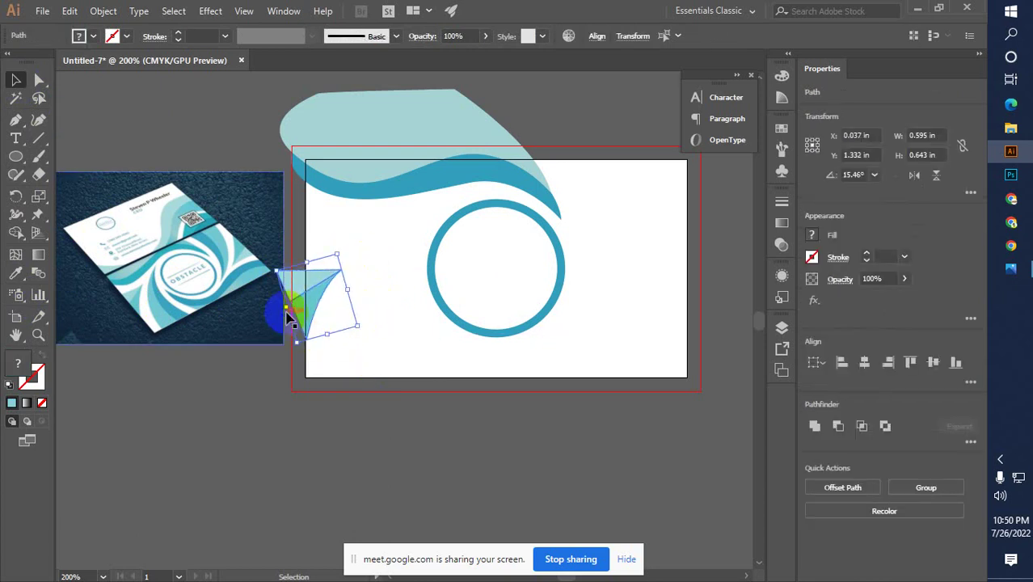
# Shift the reference image slightly away from the card, then widen the triangle pair to about 0.66 in and rotate it to about 18°.
pyautogui.moveTo(276, 303); pyautogui.dragTo(229, 321)
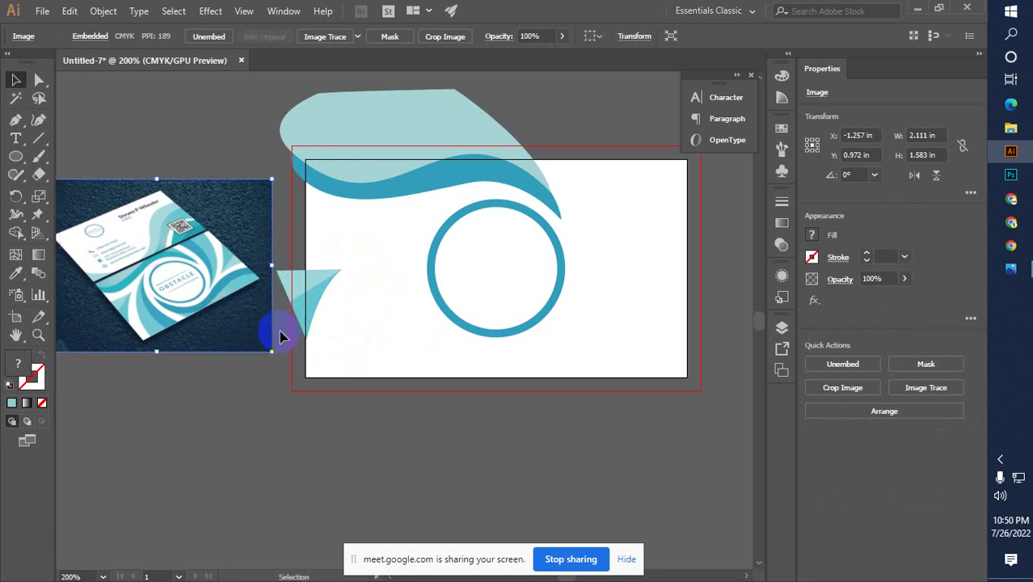
pyautogui.click(296, 332)
pyautogui.moveTo(296, 331); pyautogui.dragTo(291, 348)
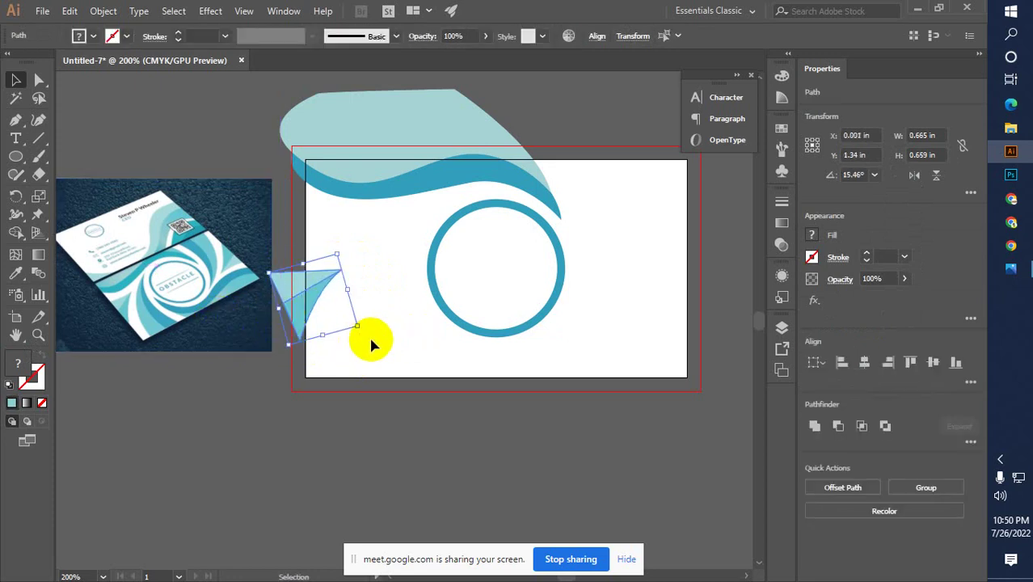
pyautogui.moveTo(362, 335); pyautogui.dragTo(371, 332)
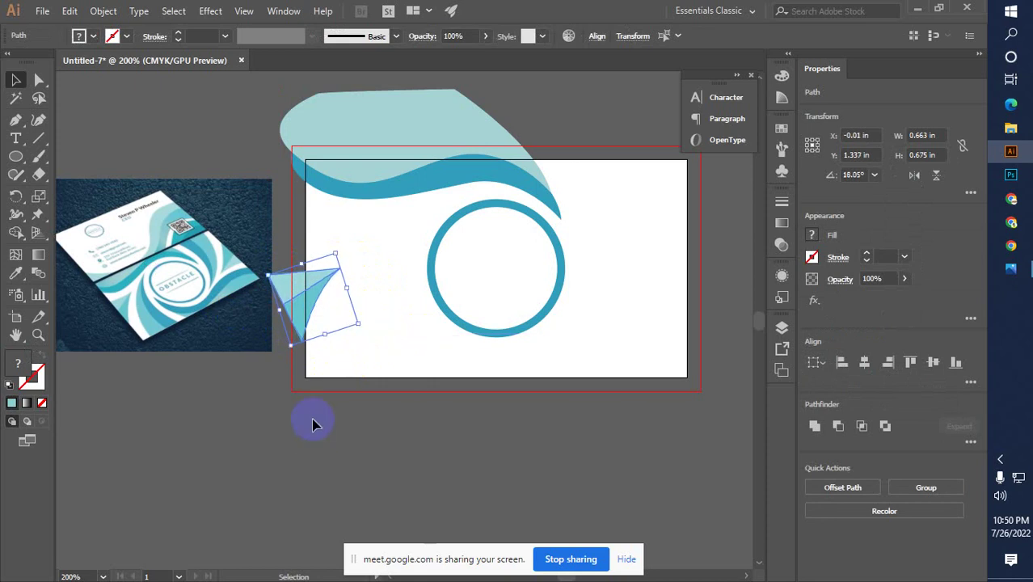
pyautogui.click(336, 440)
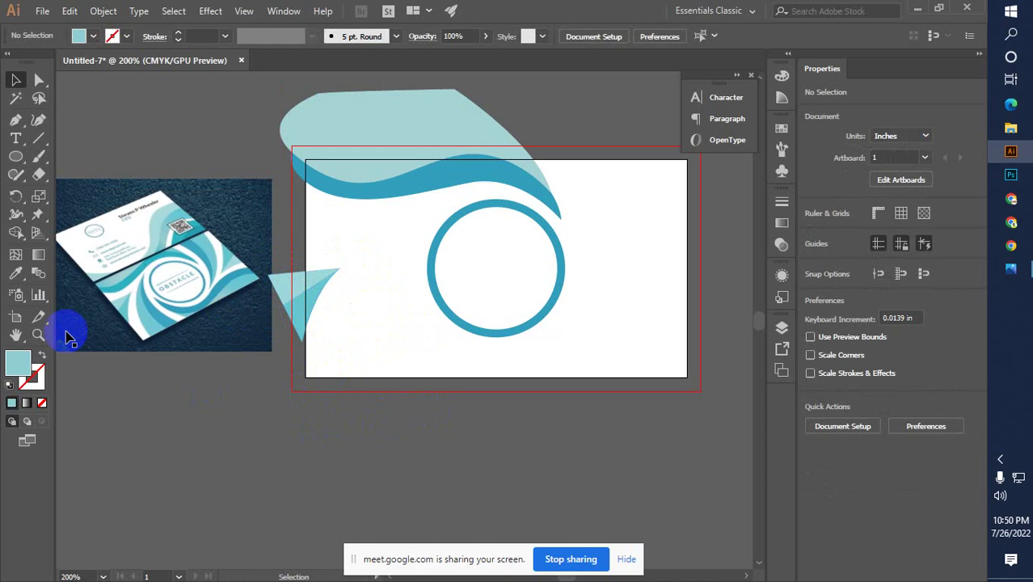
# Draw a narrow curved blade about 1.49 in tall, rising from the card's bottom edge to a point beside the ring's upper left.
pyautogui.click(16, 121)
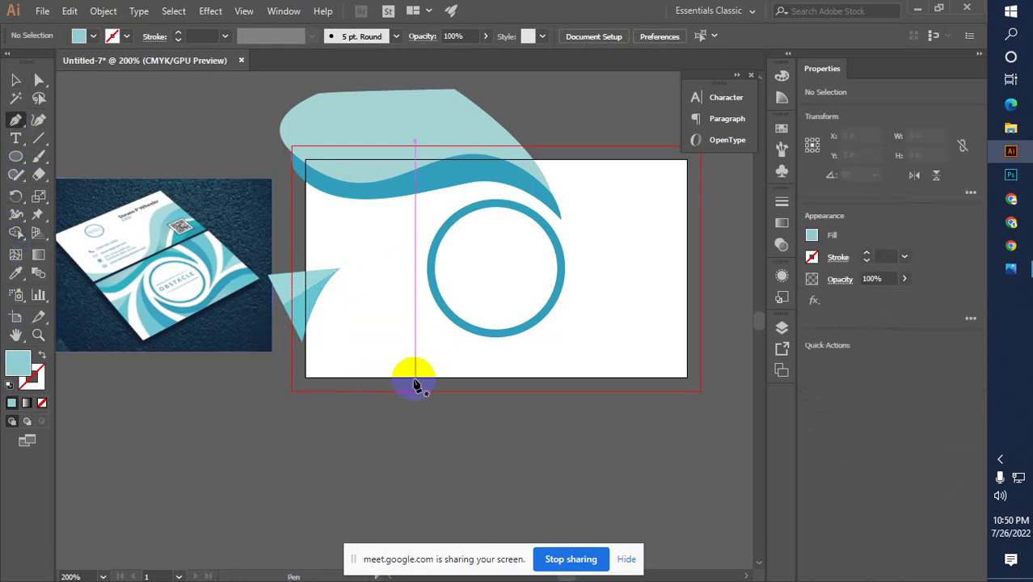
pyautogui.click(415, 381)
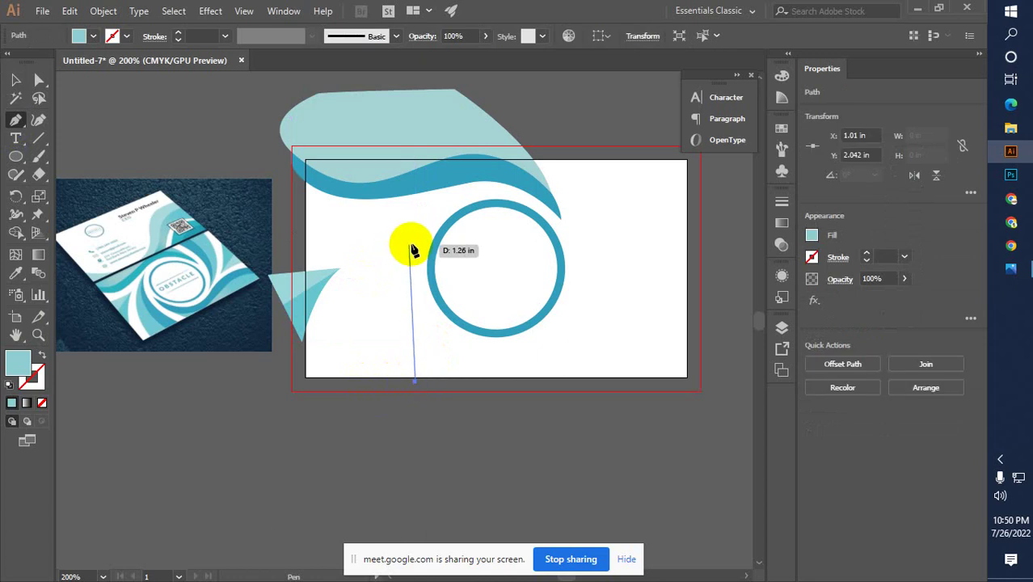
pyautogui.moveTo(423, 219); pyautogui.dragTo(465, 174)
pyautogui.click(422, 219)
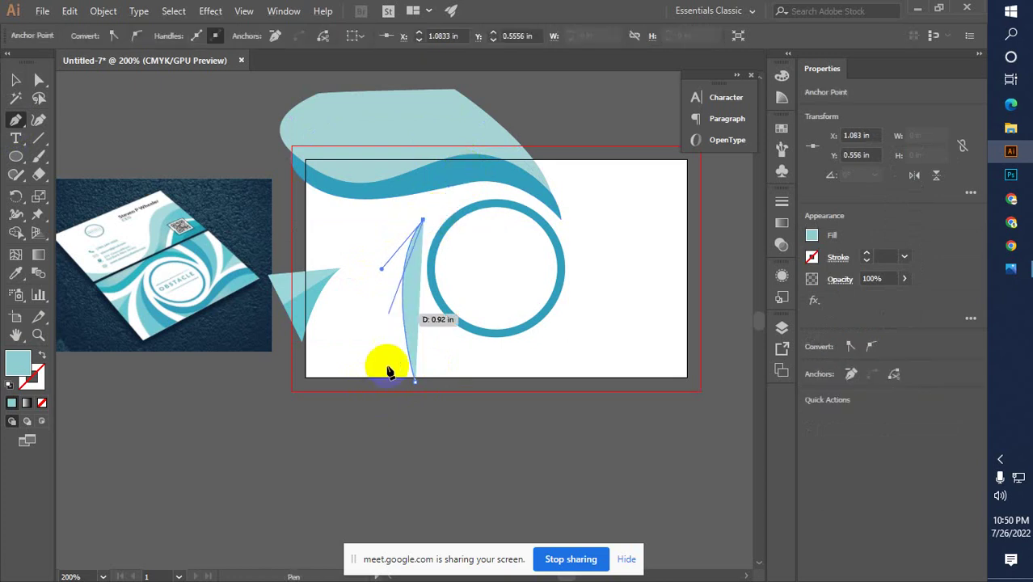
pyautogui.moveTo(414, 380)
pyautogui.mouseDown()
pyautogui.moveTo(399, 400)
pyautogui.moveTo(406, 389)
pyautogui.moveTo(425, 449)
pyautogui.moveTo(426, 530)
pyautogui.moveTo(397, 473)
pyautogui.moveTo(389, 388)
pyautogui.moveTo(409, 398)
pyautogui.moveTo(399, 390)
pyautogui.mouseUp()
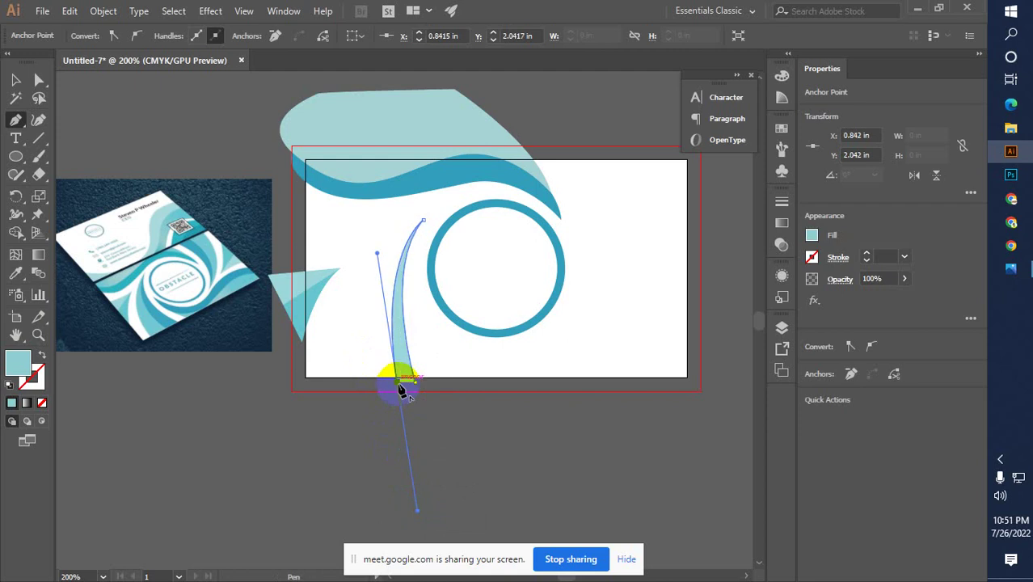
pyautogui.moveTo(402, 391)
pyautogui.mouseDown()
pyautogui.moveTo(282, 360)
pyautogui.moveTo(72, 214)
pyautogui.moveTo(406, 397)
pyautogui.moveTo(414, 387)
pyautogui.mouseUp()
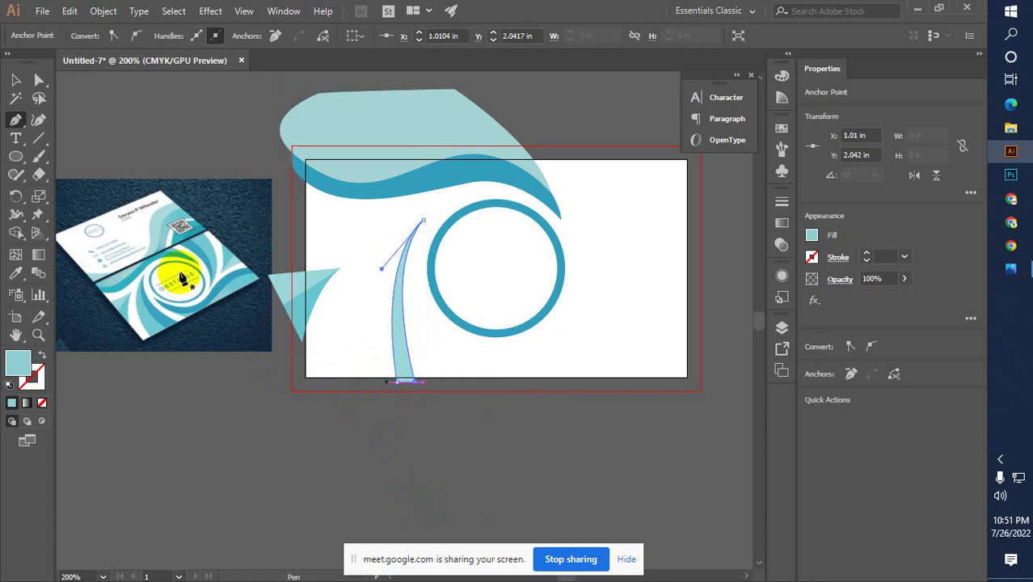
# Fill the curved blade with the dark teal sampled from the reference card and deselect it.
pyautogui.click(15, 274)
pyautogui.click(166, 315)
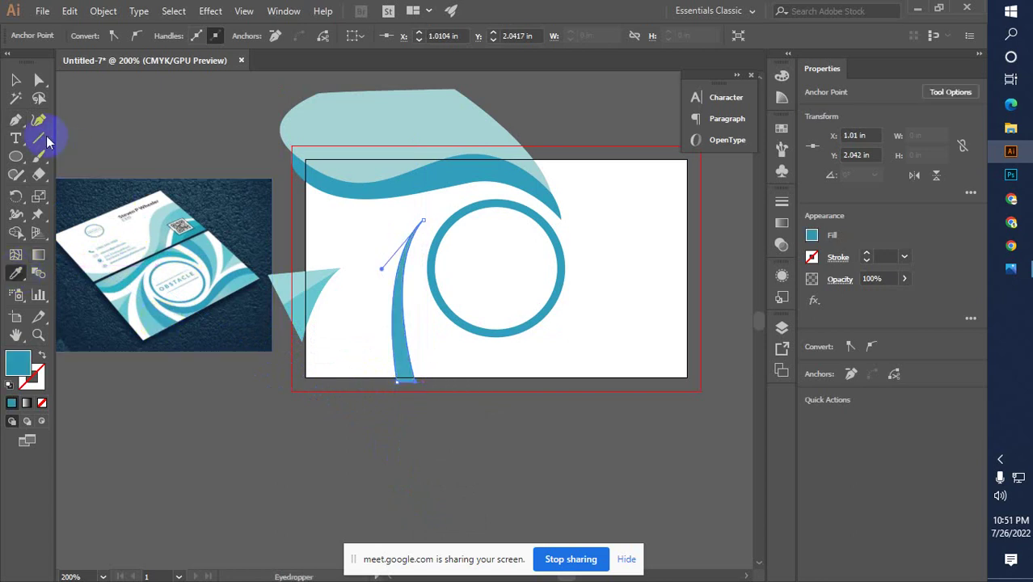
pyautogui.click(16, 80)
pyautogui.click(365, 448)
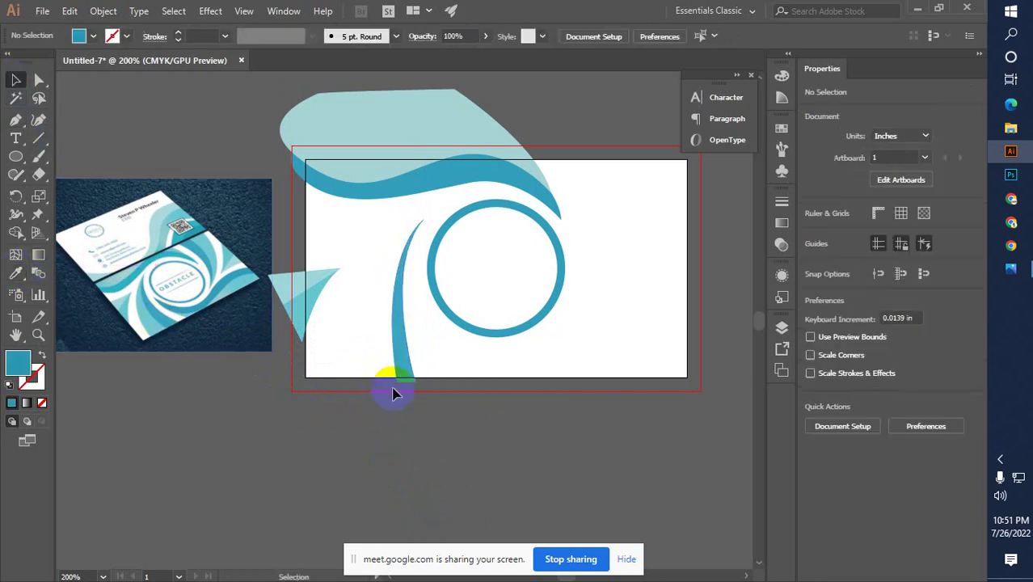
# Draw a second curved blade about 0.49 in wide and 1.49 in tall along the dark blade's outer side, sharing its tip.
pyautogui.moveTo(392, 371); pyautogui.dragTo(380, 375)
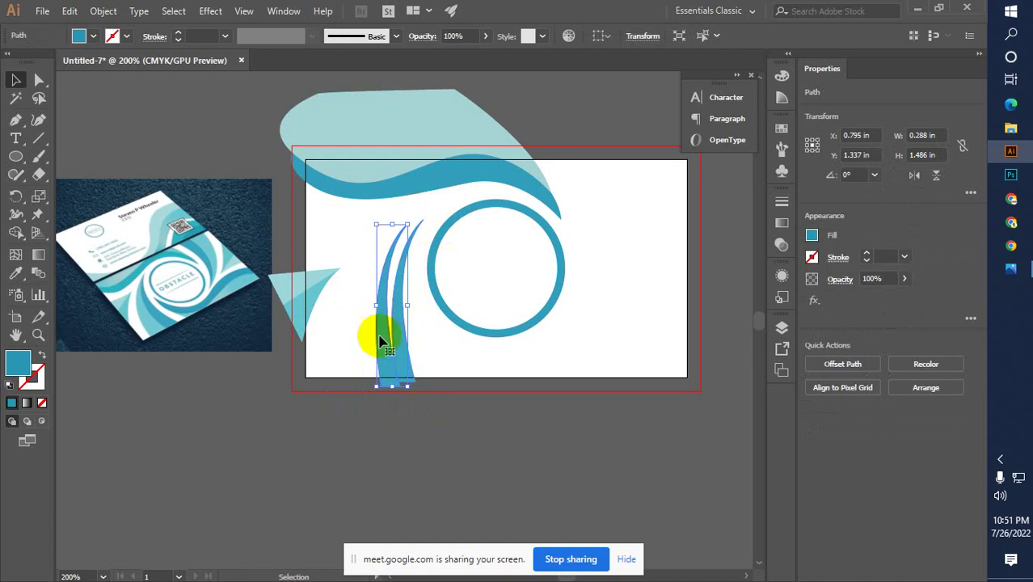
pyautogui.press('Delete')
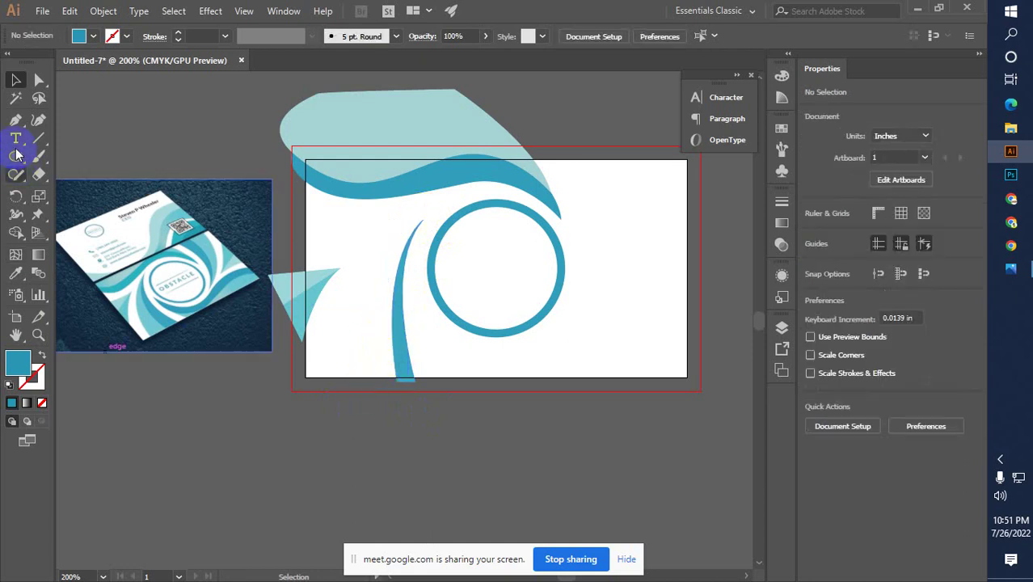
pyautogui.click(16, 119)
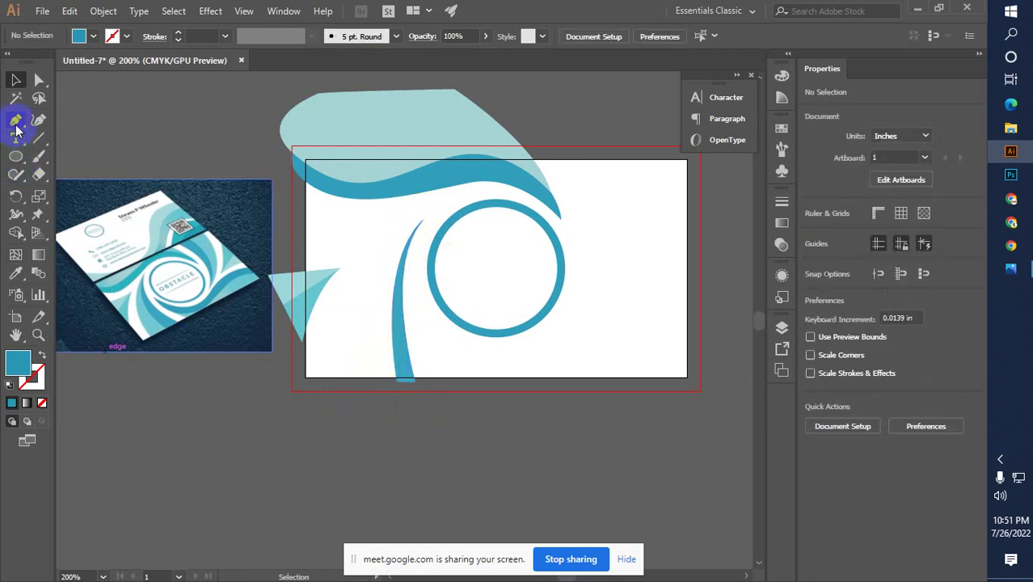
pyautogui.click(395, 378)
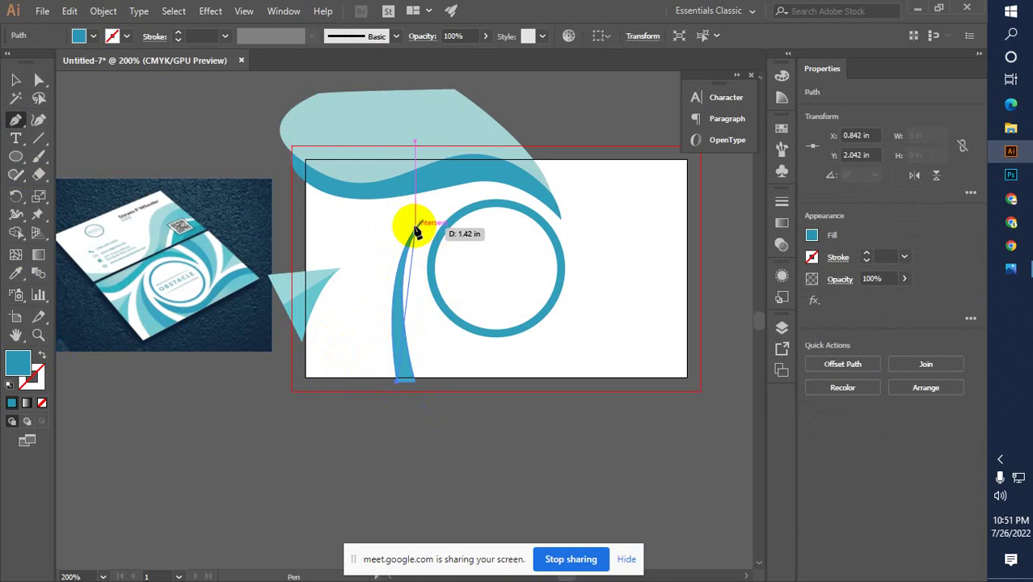
pyautogui.moveTo(422, 220); pyautogui.dragTo(475, 174)
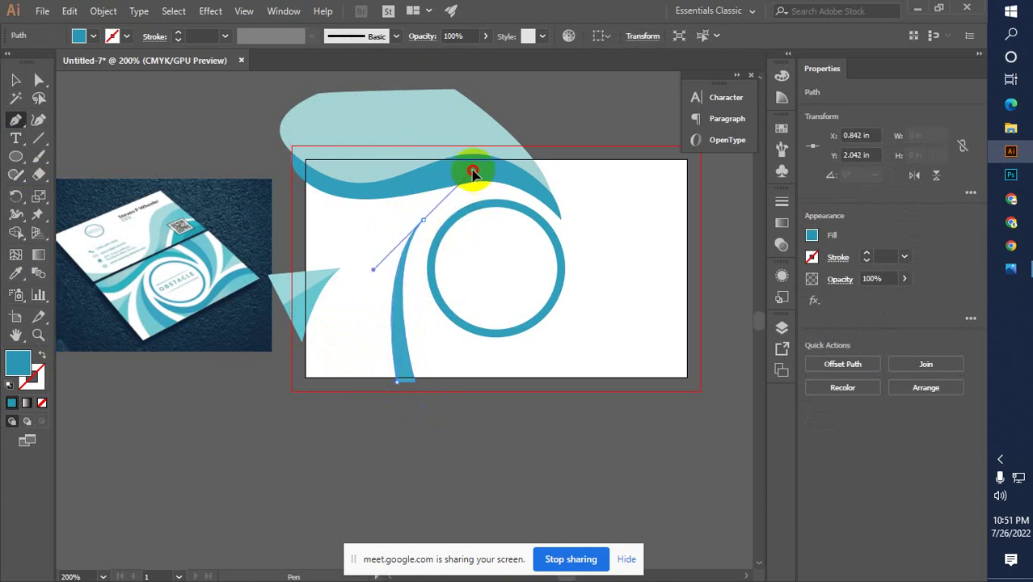
pyautogui.moveTo(473, 173); pyautogui.dragTo(438, 197)
pyautogui.click(422, 220)
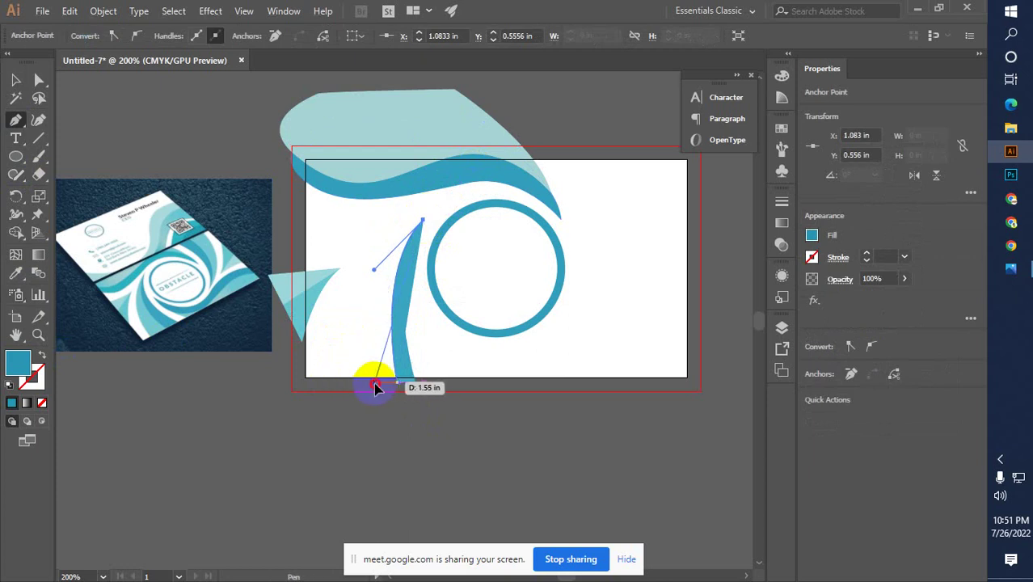
pyautogui.moveTo(374, 383); pyautogui.dragTo(383, 524)
pyautogui.click(377, 383)
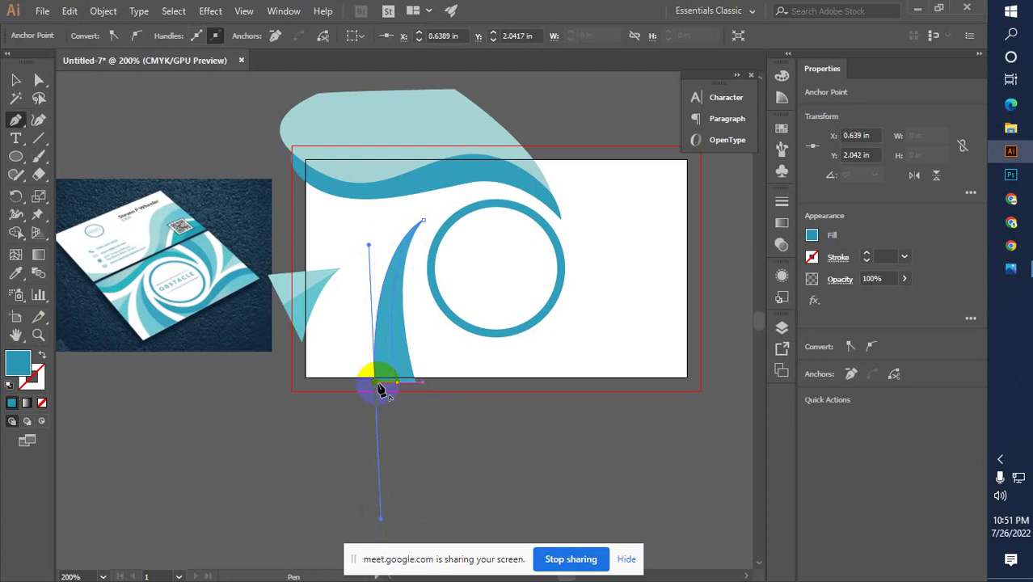
pyautogui.moveTo(376, 388); pyautogui.dragTo(392, 387)
# Fill the new blade with the lighter teal sampled from the reference card and deselect it.
pyautogui.click(16, 274)
pyautogui.click(152, 315)
pyautogui.click(95, 283)
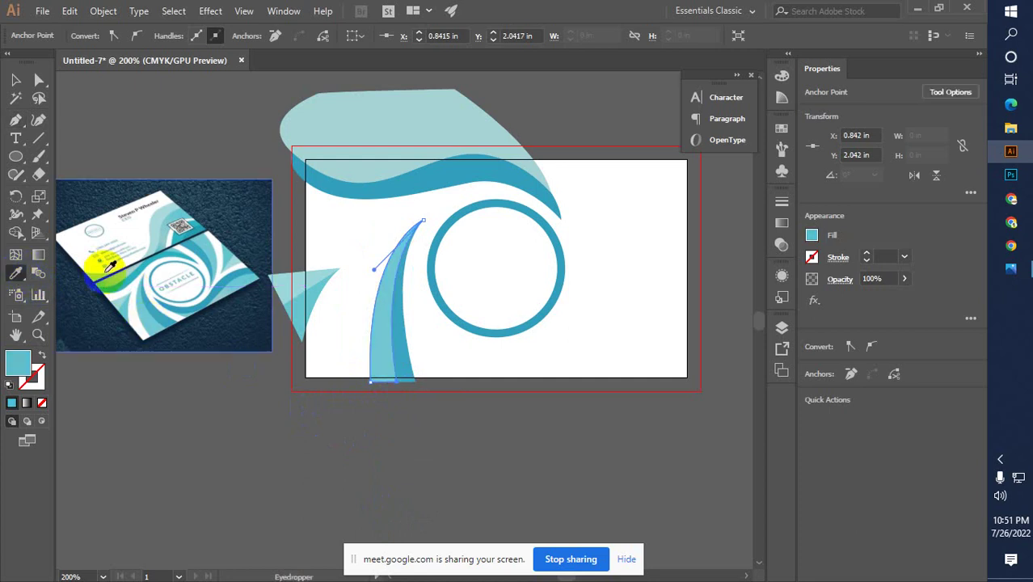
pyautogui.click(422, 265)
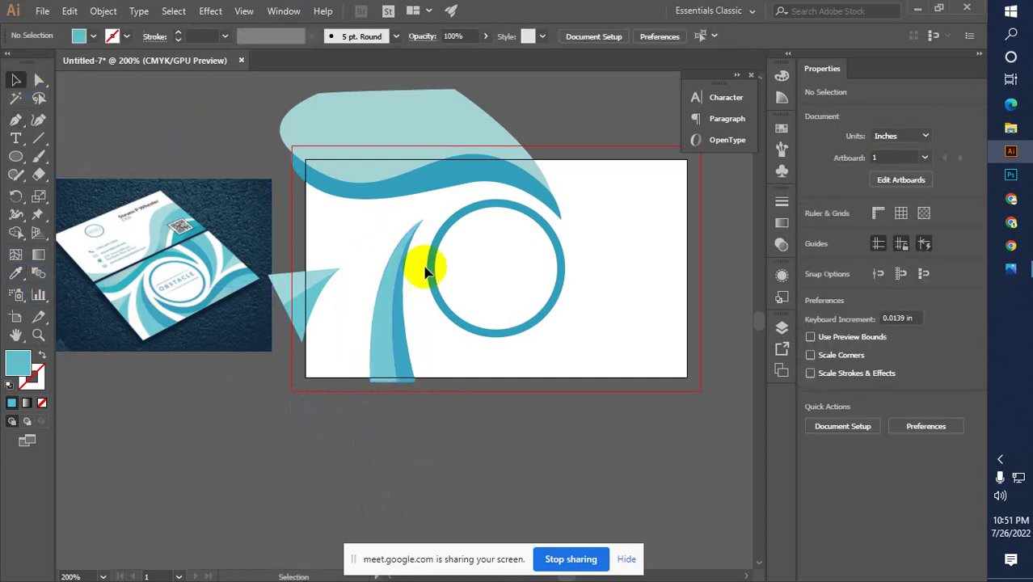
# Reshape the light blade's inner edge along the dark blade by adjusting the direction handle of its tip anchor point.
pyautogui.hotkey('ctrl', 'space')
pyautogui.click(417, 242)
pyautogui.click(406, 254)
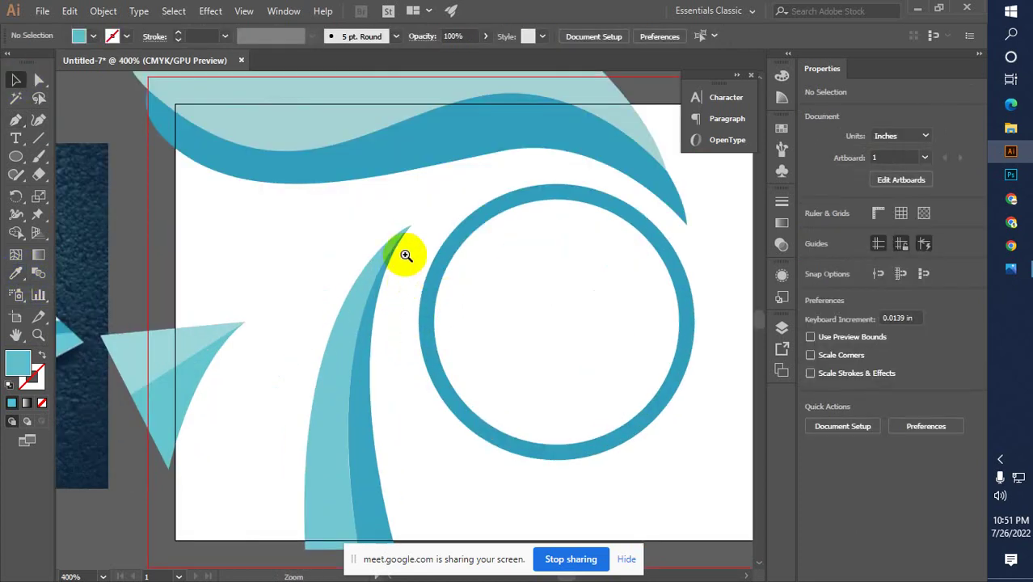
pyautogui.click(392, 339)
pyautogui.click(397, 374)
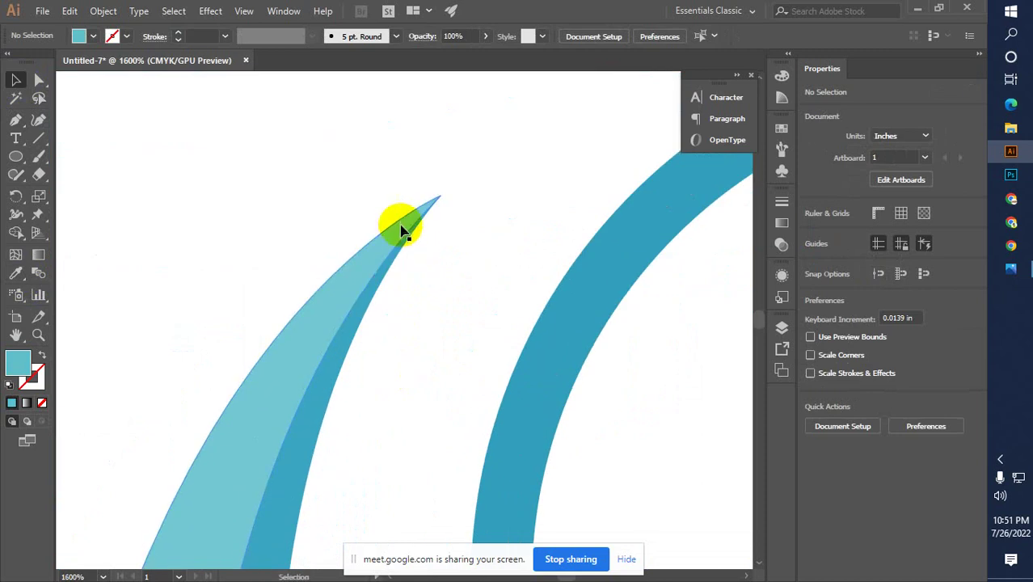
pyautogui.click(404, 227)
pyautogui.press('a')
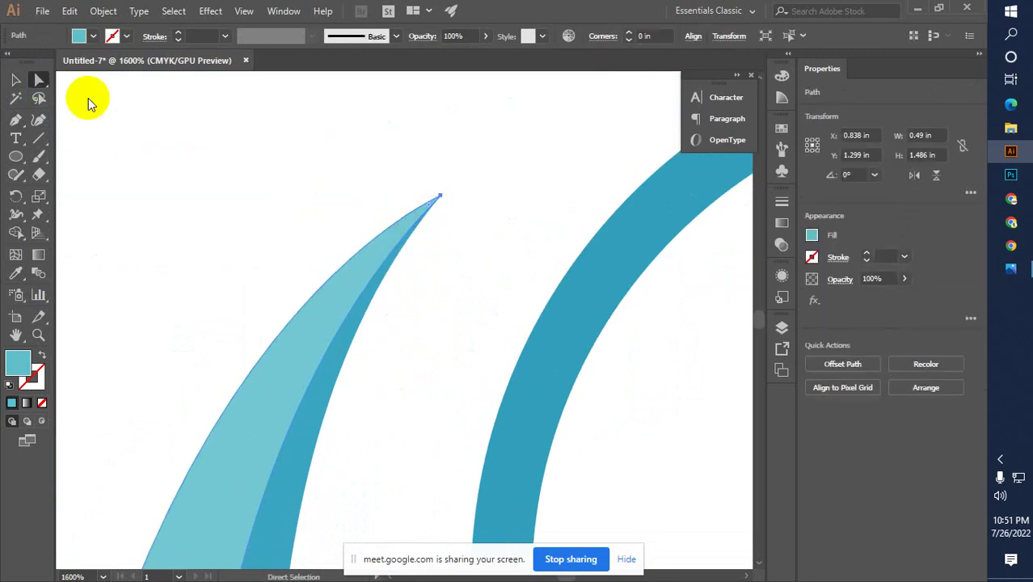
pyautogui.click(440, 198)
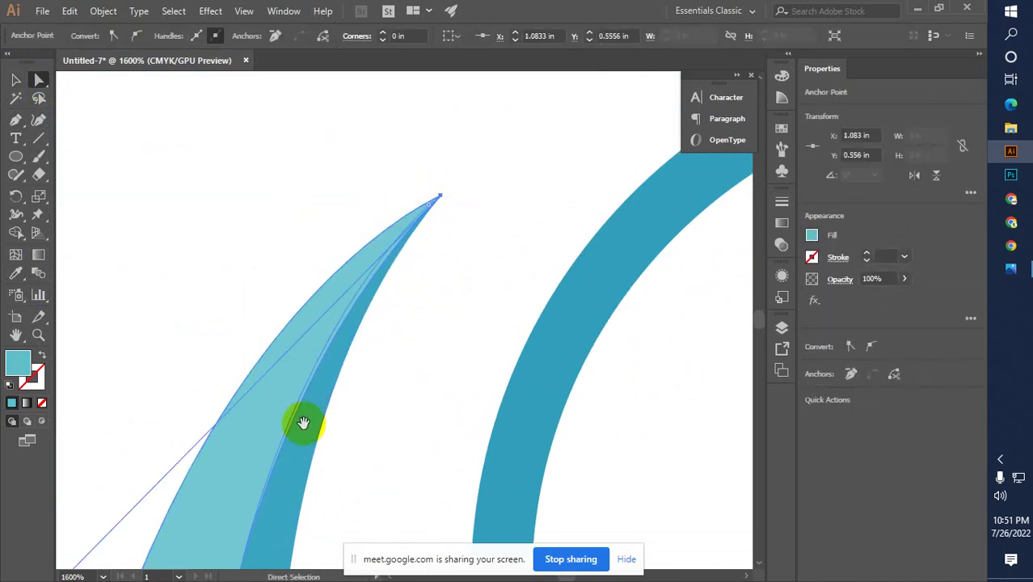
pyautogui.moveTo(303, 422); pyautogui.dragTo(541, 242)
pyautogui.moveTo(280, 416); pyautogui.dragTo(267, 444)
pyautogui.scroll(-6, 449, 392)
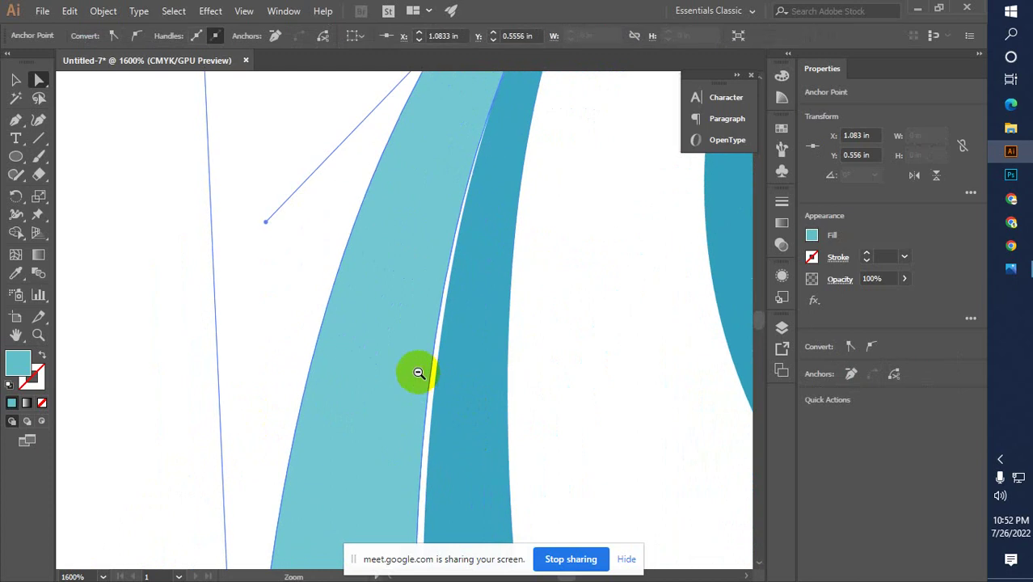
pyautogui.hotkey('ctrl', '-')
pyautogui.hotkey('ctrl', '-')
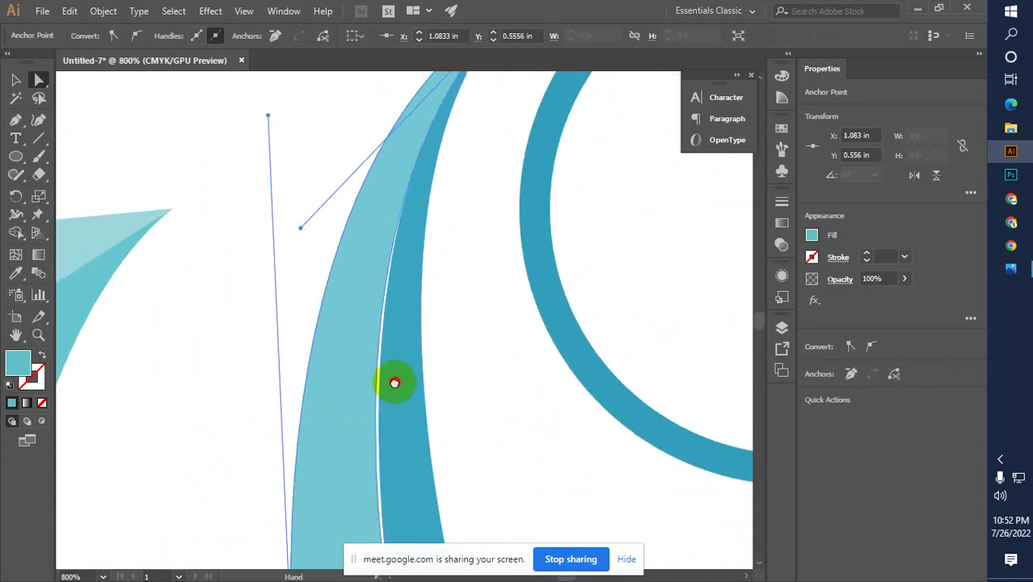
pyautogui.scroll(2, 394, 381)
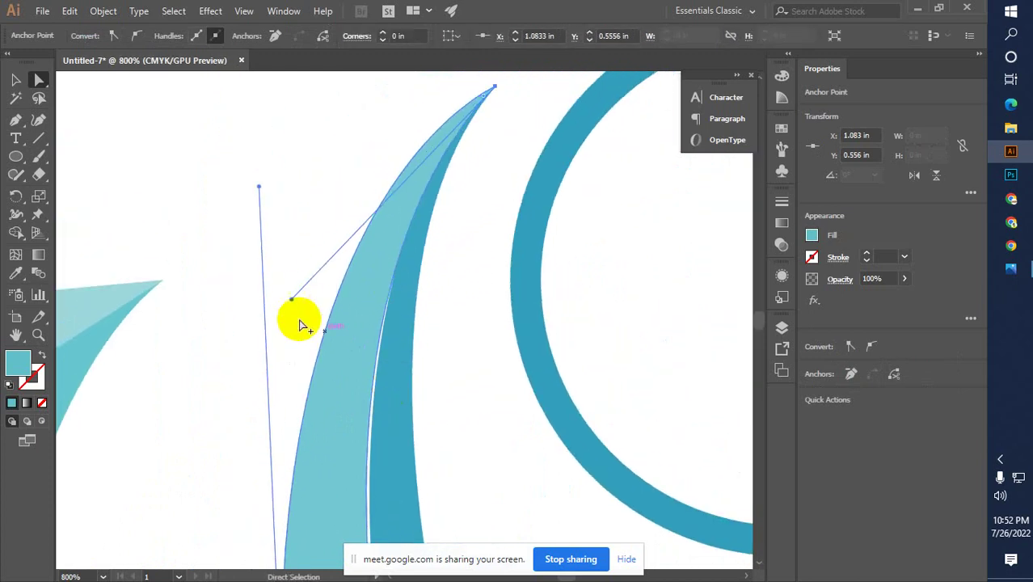
pyautogui.moveTo(292, 301); pyautogui.dragTo(293, 279)
pyautogui.scroll(-3, 401, 295)
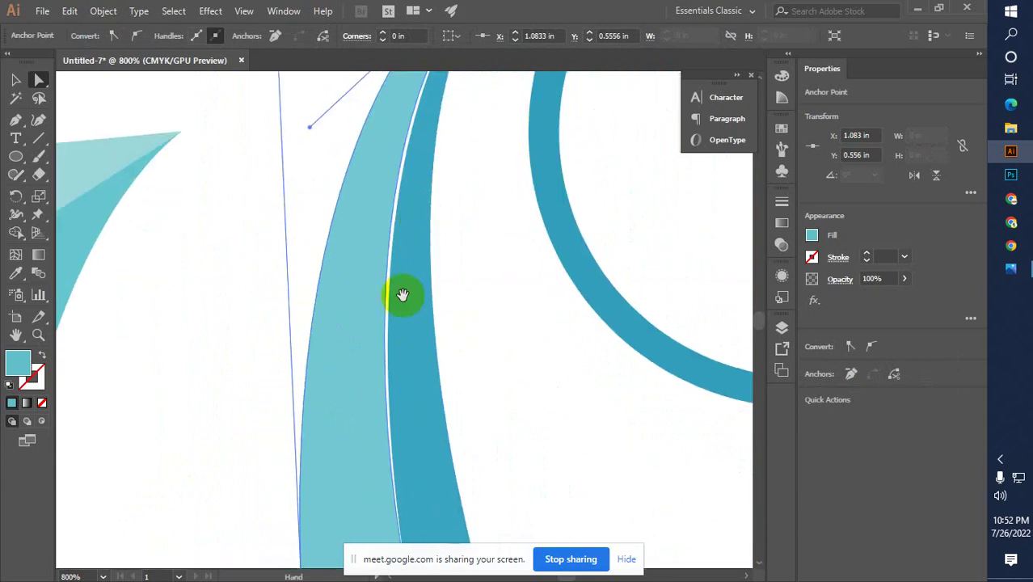
# Bend the light blade's inner edge with the Anchor Point tool to close the gap beside the dark blade, and deselect it.
pyautogui.scroll(-2, 438, 406)
pyautogui.click(377, 426)
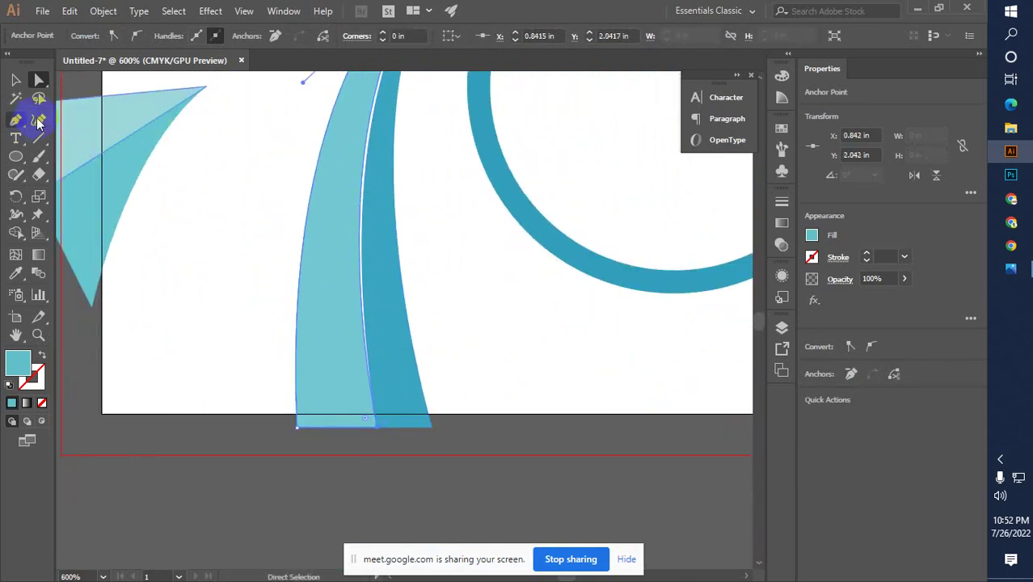
pyautogui.click(365, 190)
pyautogui.click(16, 119)
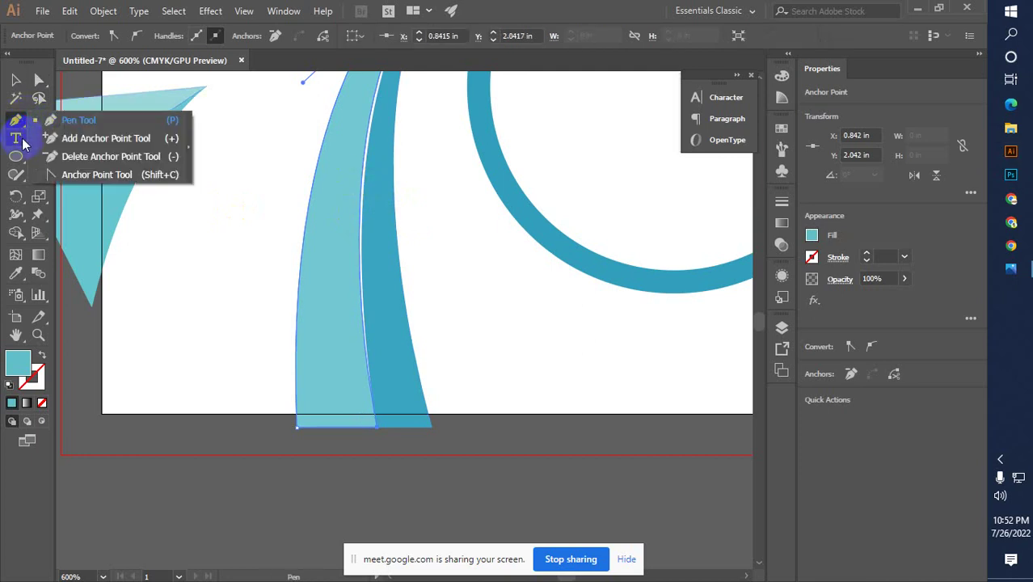
pyautogui.click(97, 174)
pyautogui.click(366, 164)
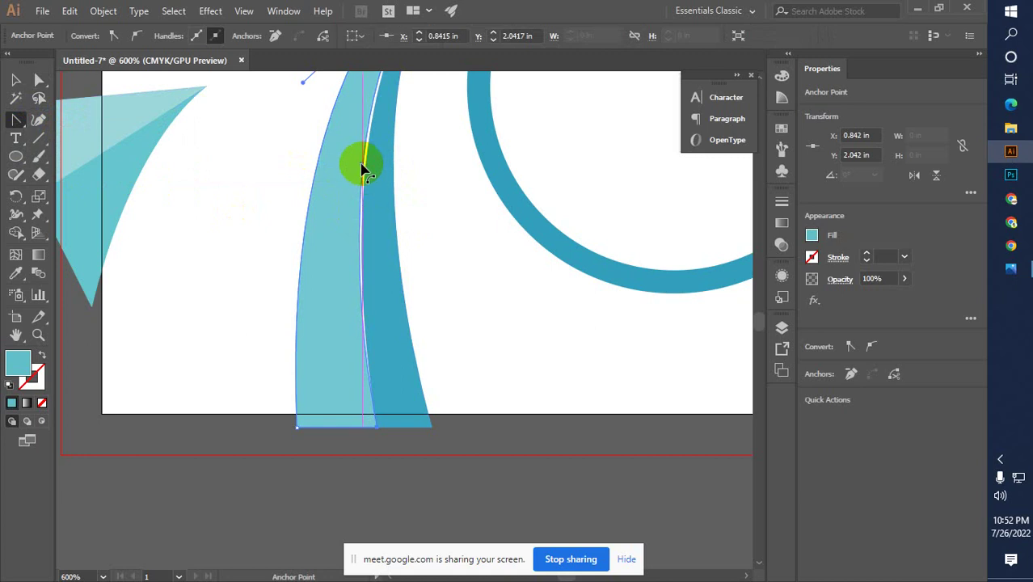
pyautogui.moveTo(363, 166); pyautogui.dragTo(411, 233)
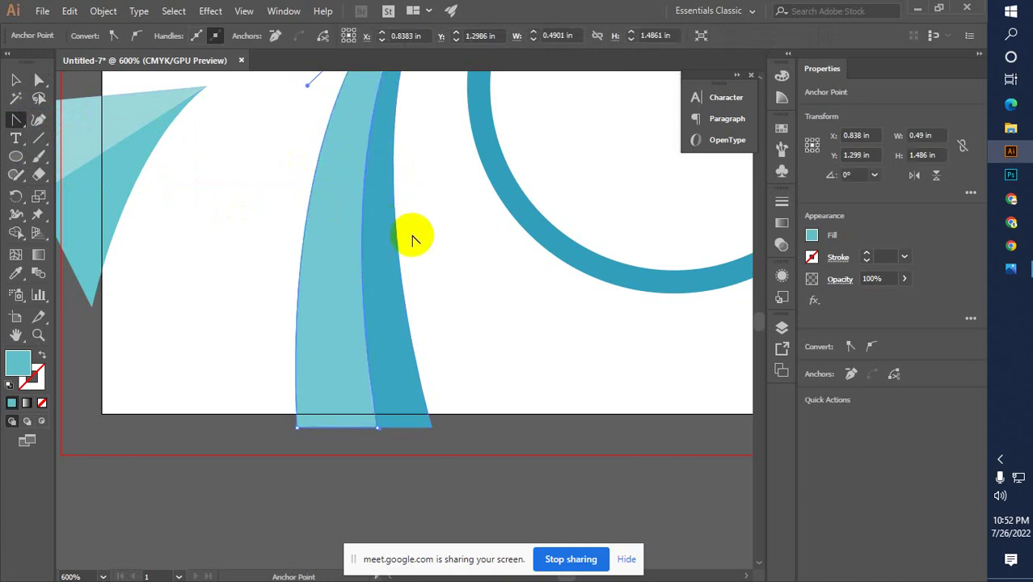
pyautogui.scroll(4, 433, 273)
pyautogui.click(16, 80)
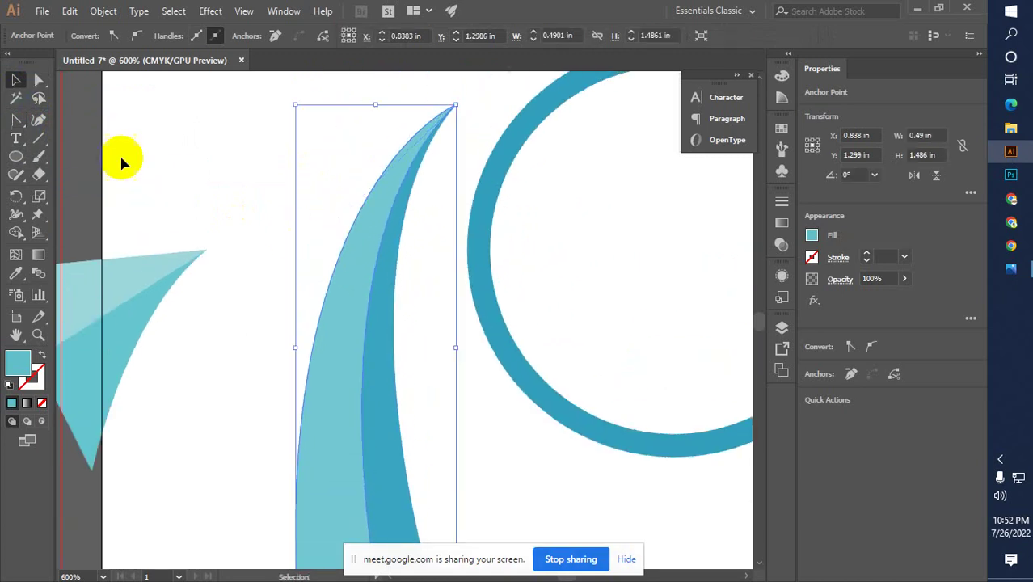
pyautogui.hotkey('ctrl', 'shift', 'a')
# Select both wave shapes at the card's upper edge and place a duplicate of them over the card's lower right.
pyautogui.scroll(-2, 480, 297)
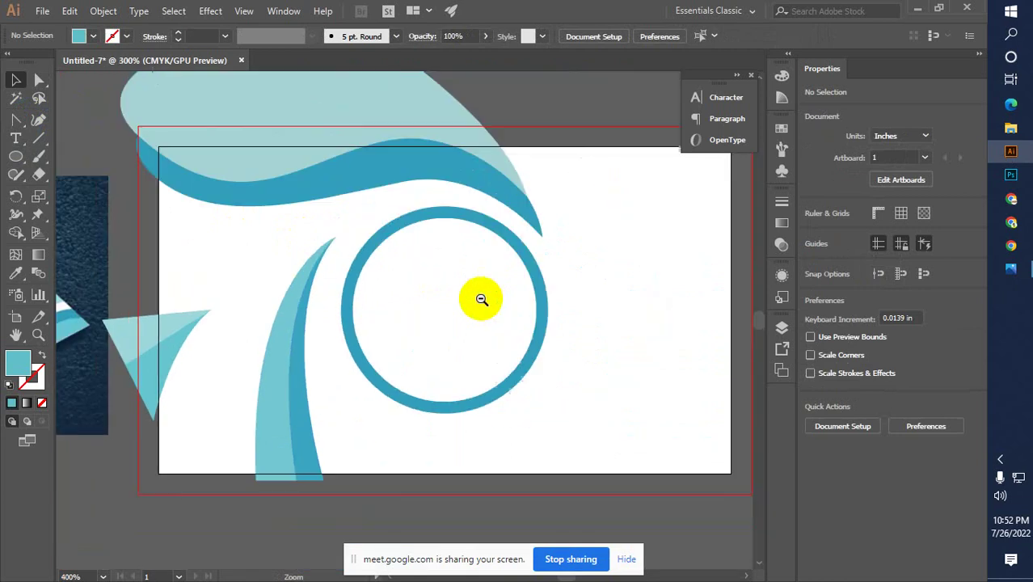
pyautogui.scroll(-3, 461, 314)
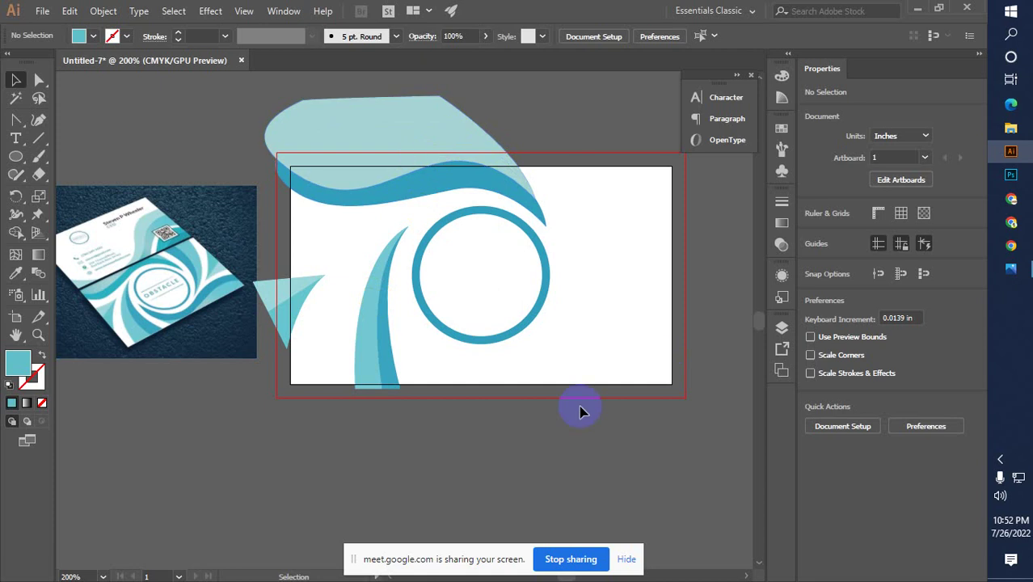
pyautogui.moveTo(246, 115); pyautogui.dragTo(346, 189)
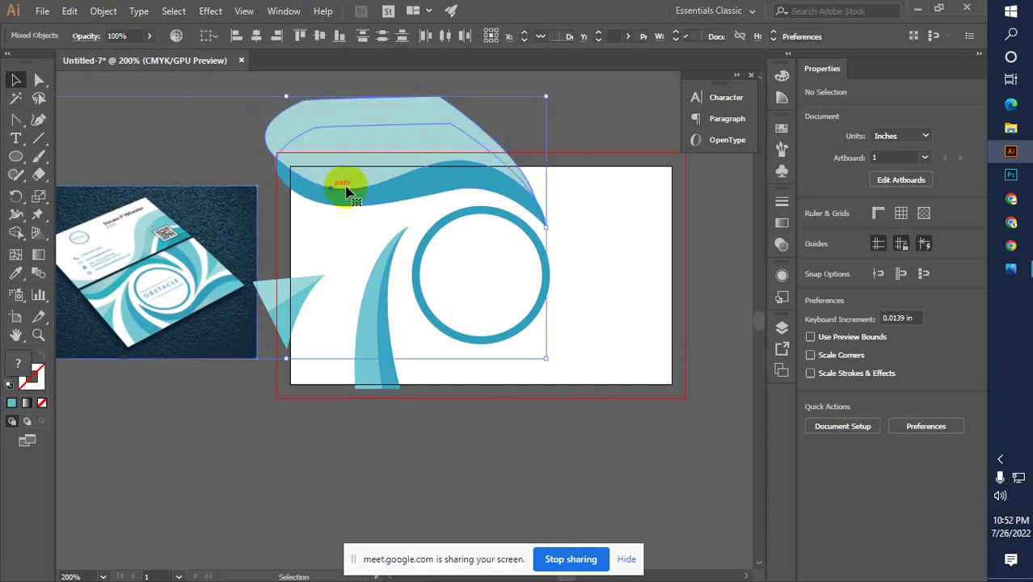
pyautogui.click(496, 399)
pyautogui.click(497, 190)
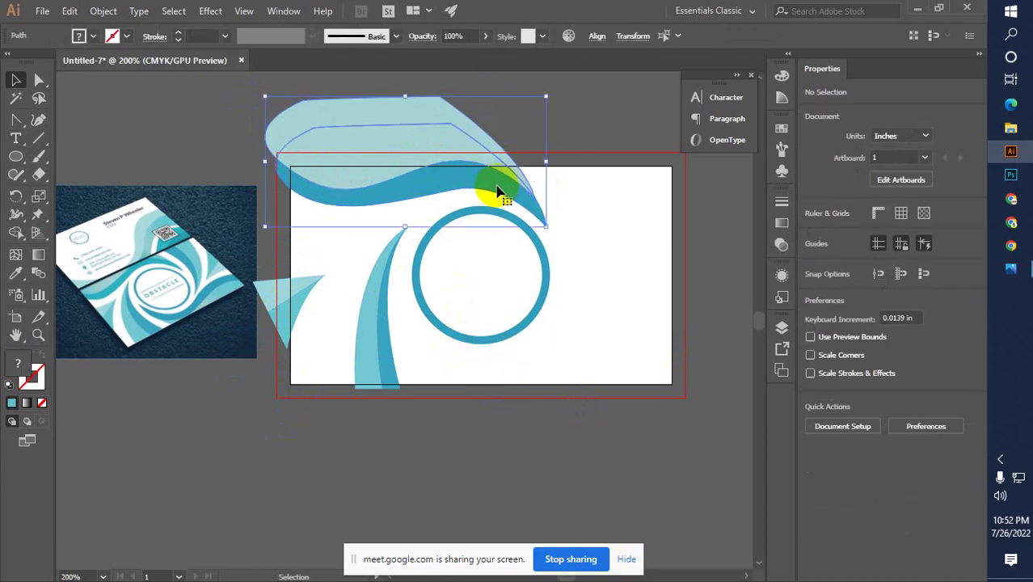
pyautogui.moveTo(490, 188); pyautogui.dragTo(596, 343)
# Reflect the duplicated waves across the horizontal axis.
pyautogui.rightClick(594, 331)
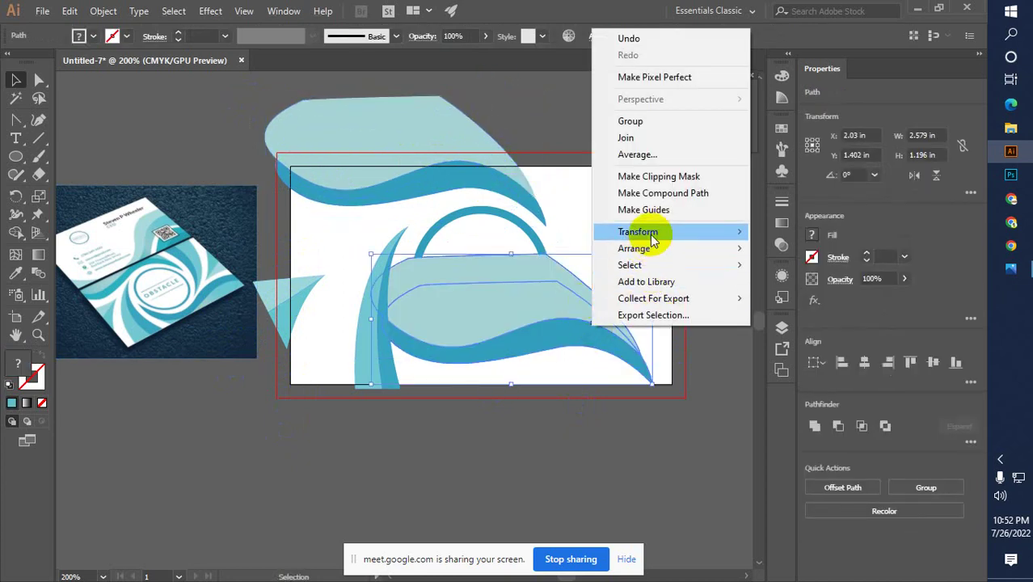
pyautogui.moveTo(638, 232)
pyautogui.click(803, 288)
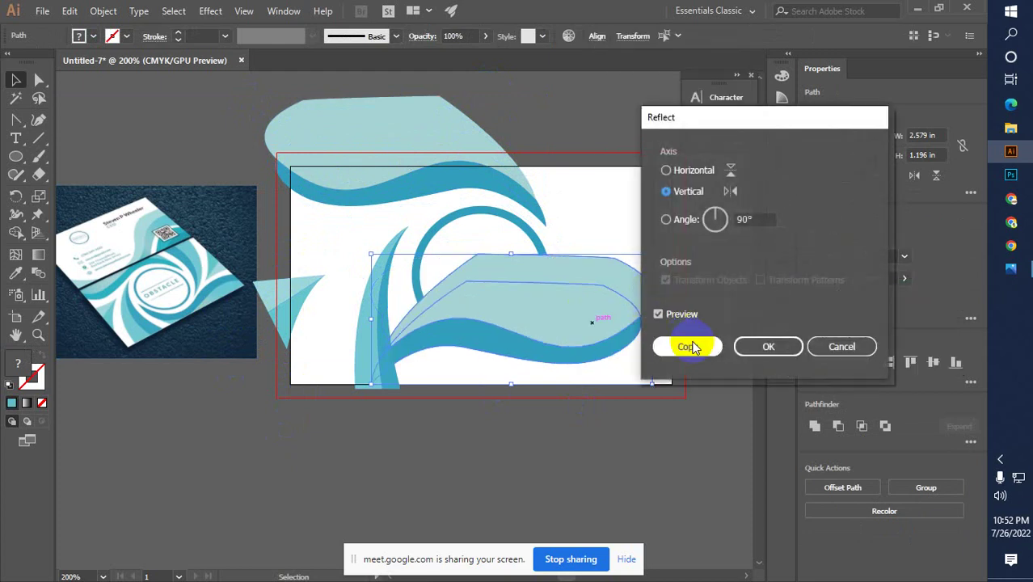
pyautogui.click(692, 202)
pyautogui.click(685, 174)
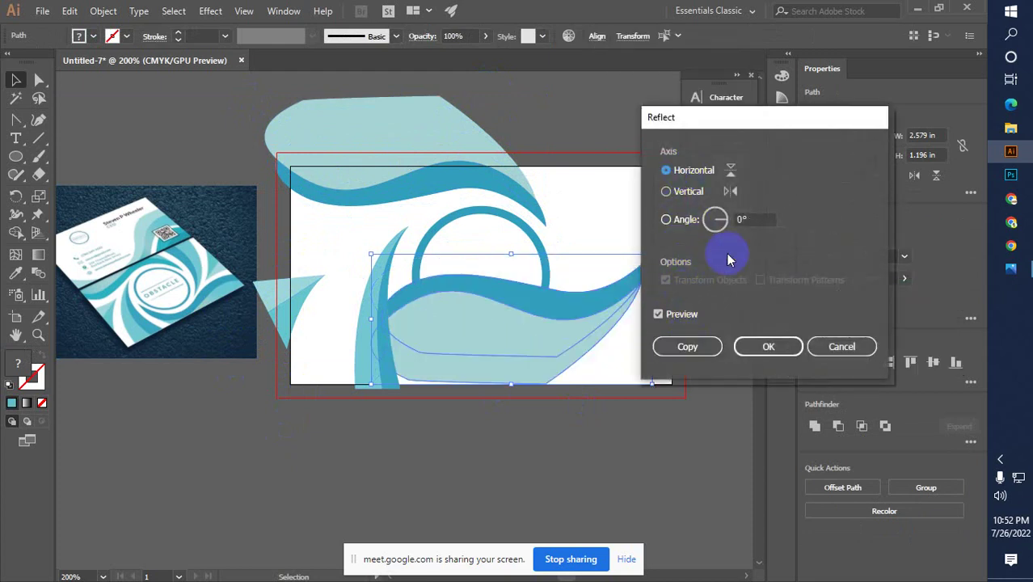
pyautogui.click(764, 346)
pyautogui.rightClick(576, 319)
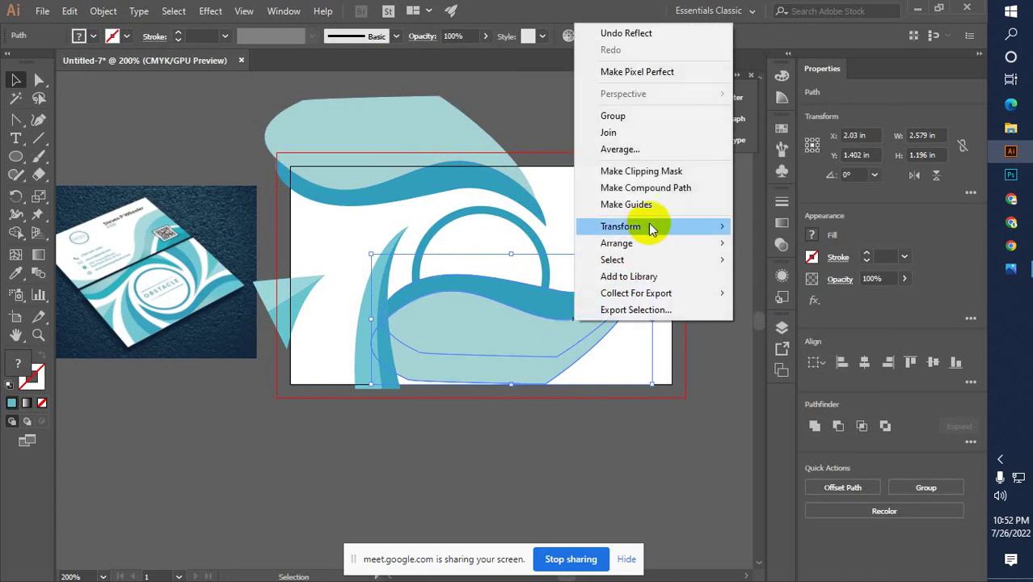
pyautogui.moveTo(652, 228)
pyautogui.click(711, 262)
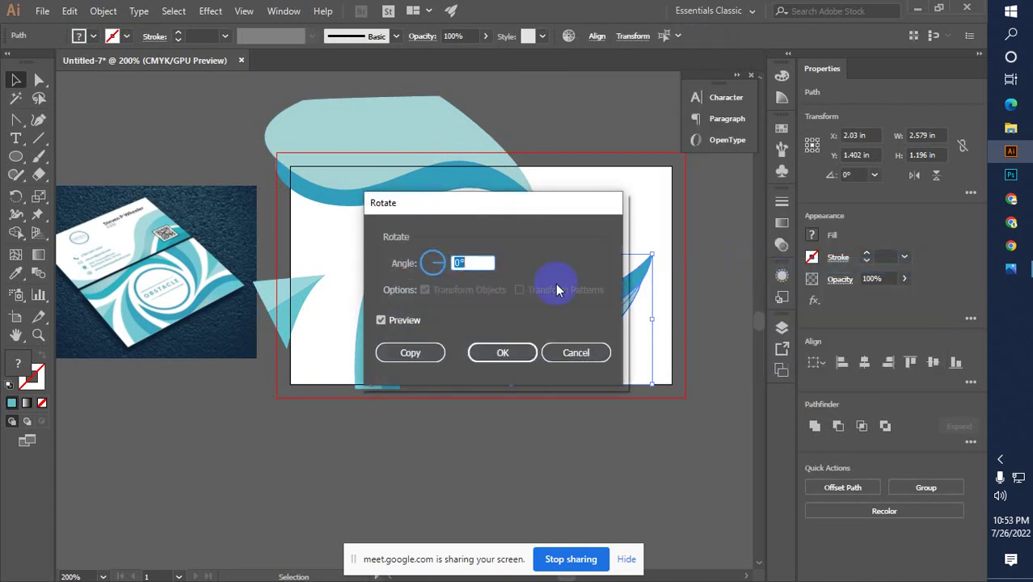
pyautogui.click(592, 351)
# Reflect the duplicated waves across the vertical axis and move them to the card's bottom edge, just beneath the ring.
pyautogui.rightClick(608, 283)
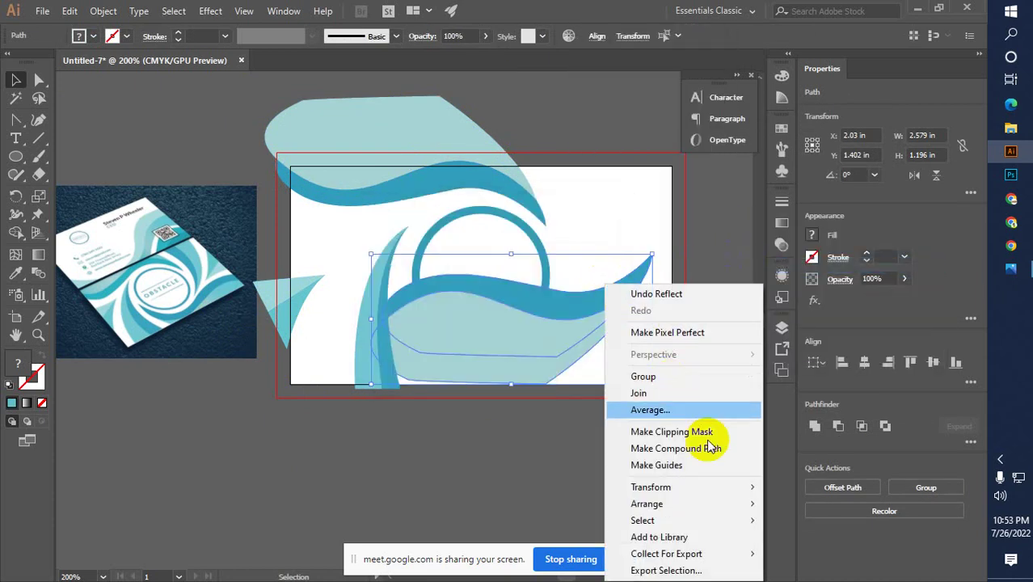
pyautogui.moveTo(692, 489)
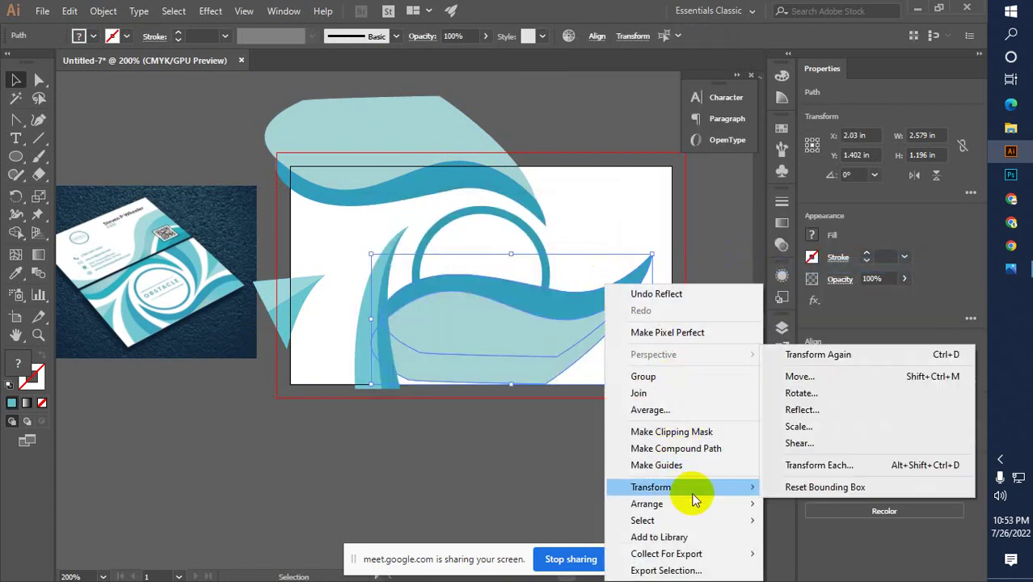
pyautogui.click(796, 408)
pyautogui.click(668, 192)
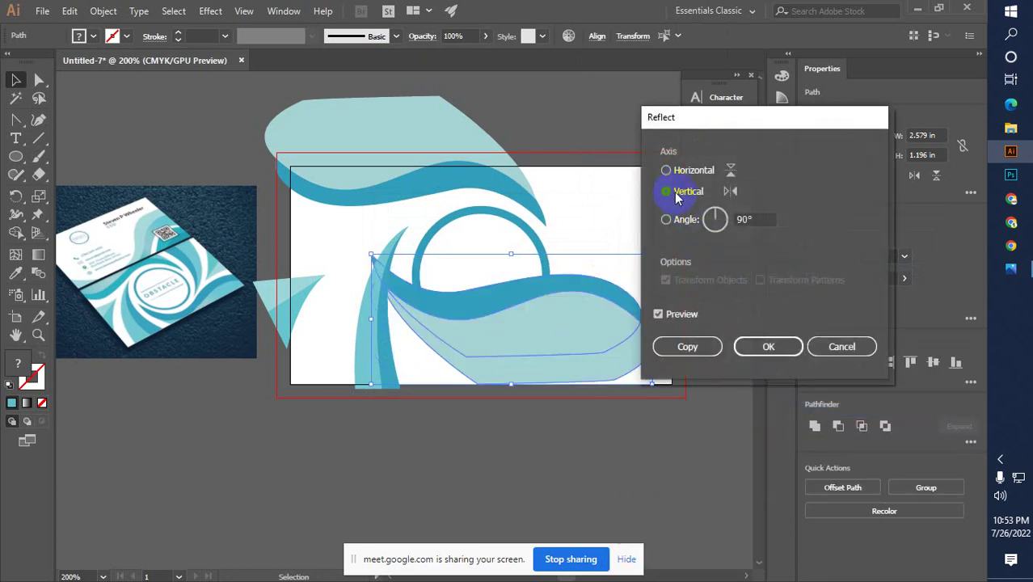
pyautogui.click(767, 356)
pyautogui.moveTo(585, 362); pyautogui.dragTo(598, 404)
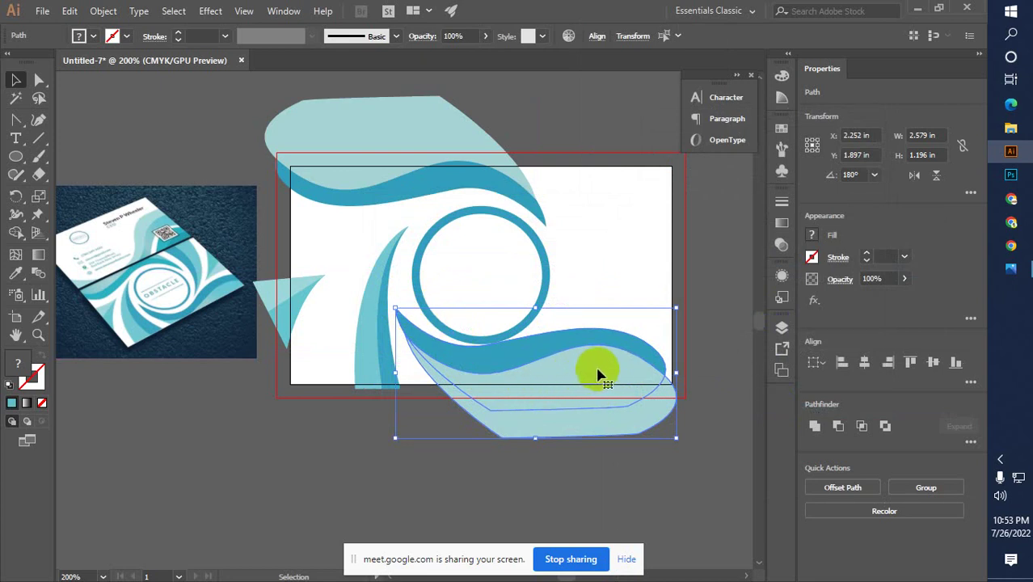
# Move the duplicated wave pair down and nudge it right to about X 2.377 in, Y 2.028 in, past the card's right edge, and deselect it.
pyautogui.moveTo(603, 373); pyautogui.dragTo(598, 385)
pyautogui.press('Down')
pyautogui.press('Down')
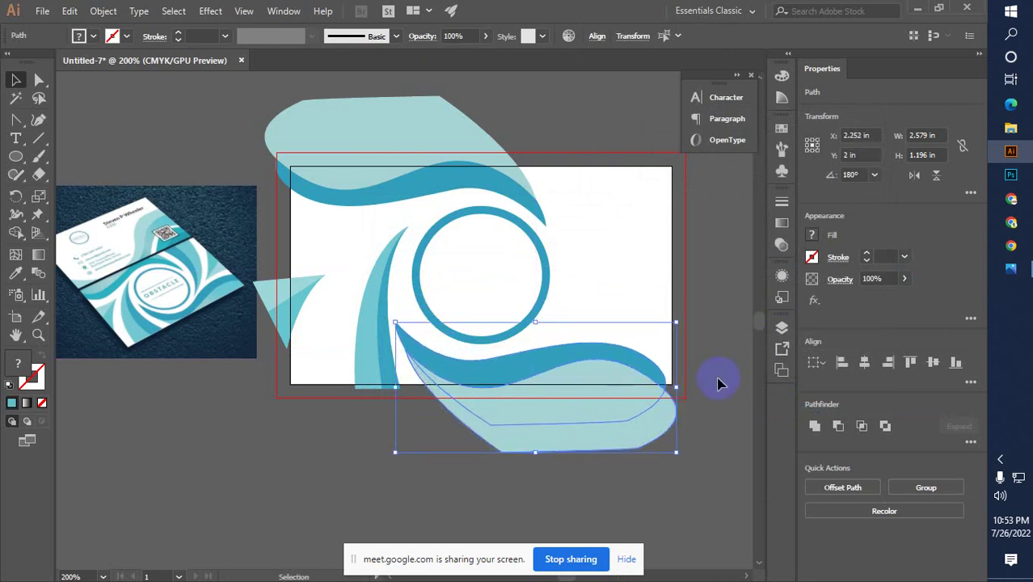
pyautogui.press('Right')
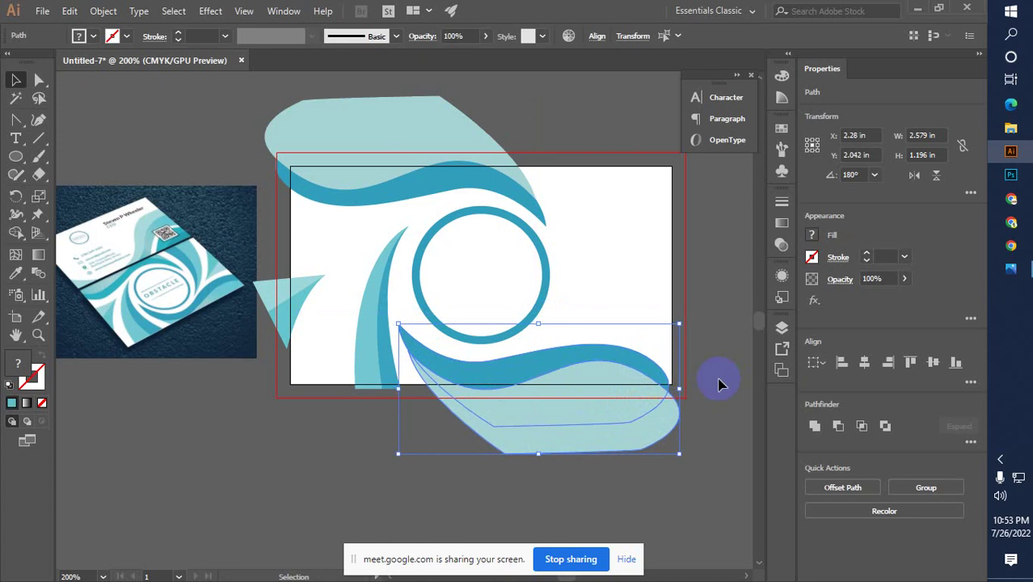
pyautogui.press('Up')
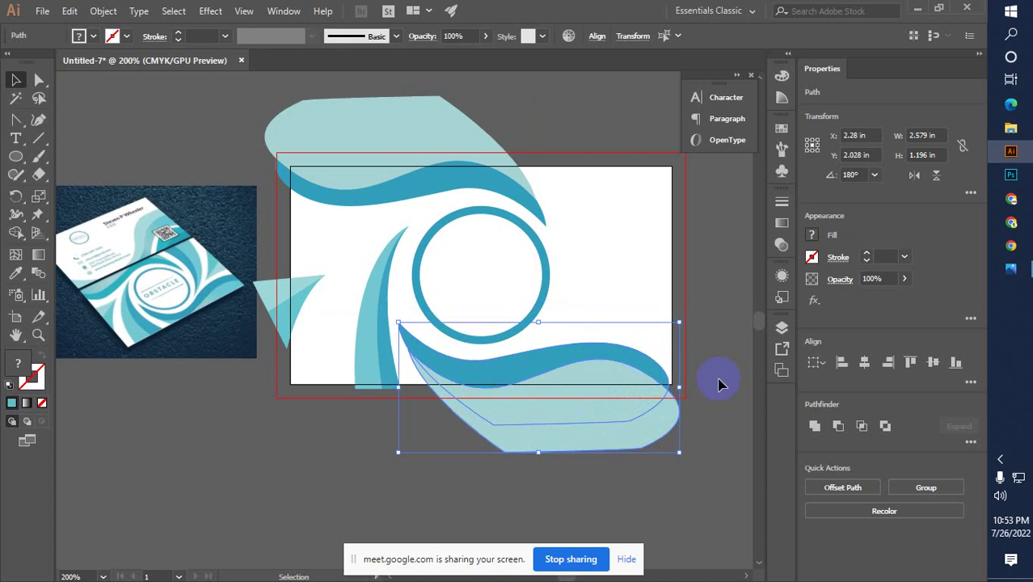
pyautogui.press('Right')
pyautogui.press('Right')
pyautogui.press('Right')
pyautogui.press('Right')
pyautogui.press('Right')
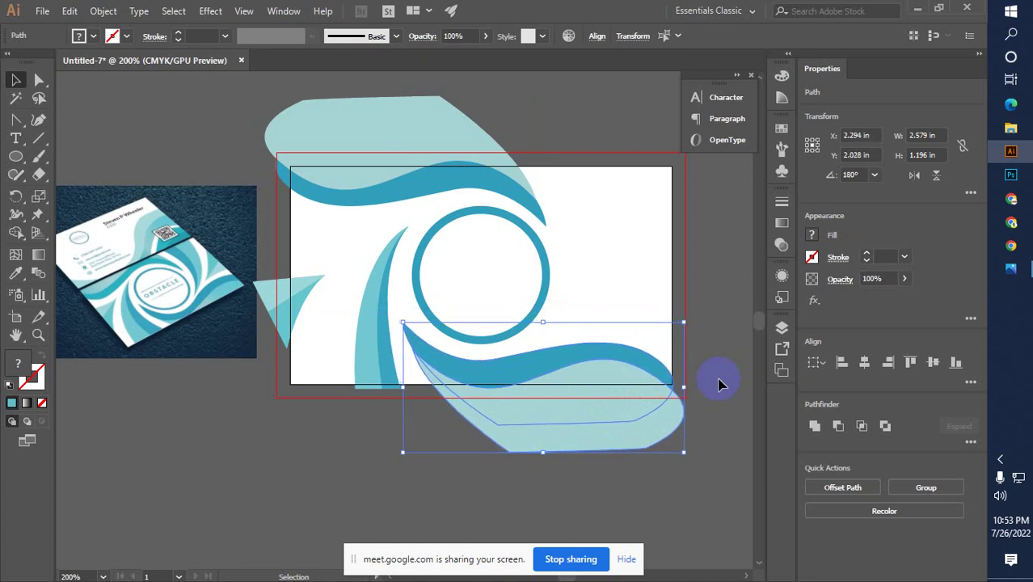
pyautogui.press('Right')
pyautogui.press('Right')
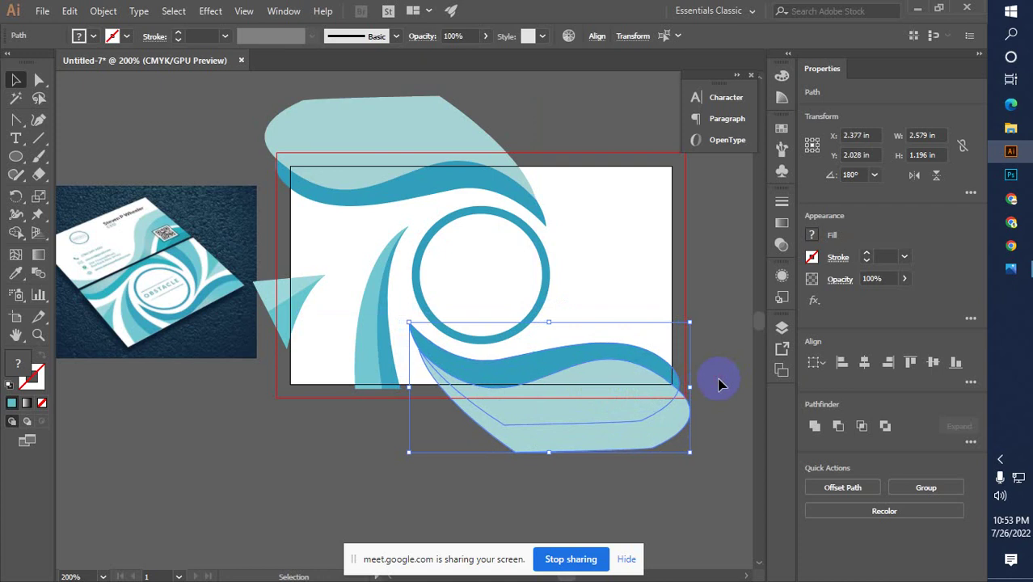
pyautogui.click(722, 385)
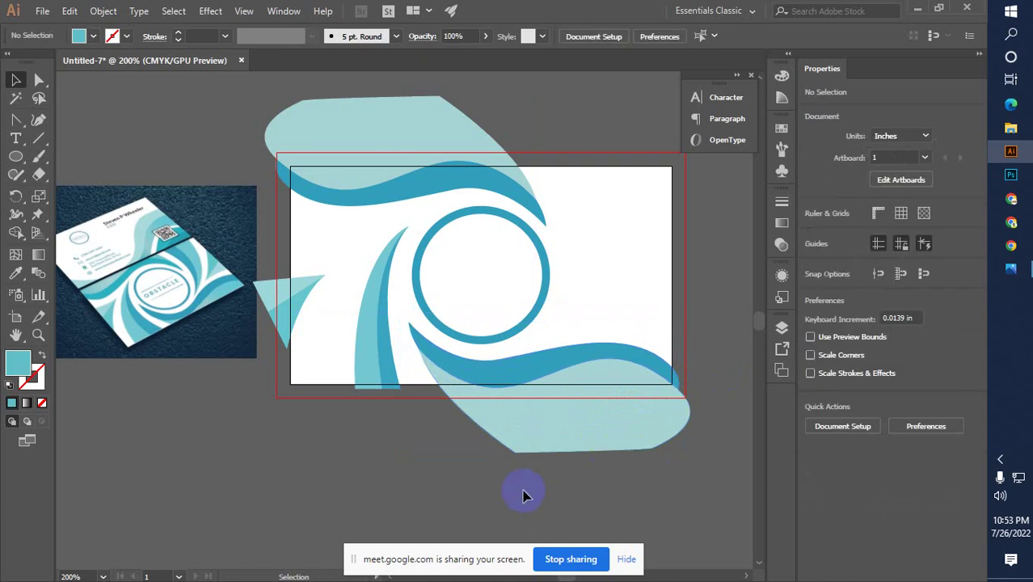
# Pull the tip anchor of the dark lower wave up to about X 1.049 in, Y 1.299 in beside the ring with Direct Selection.
pyautogui.click(412, 330)
pyautogui.click(38, 79)
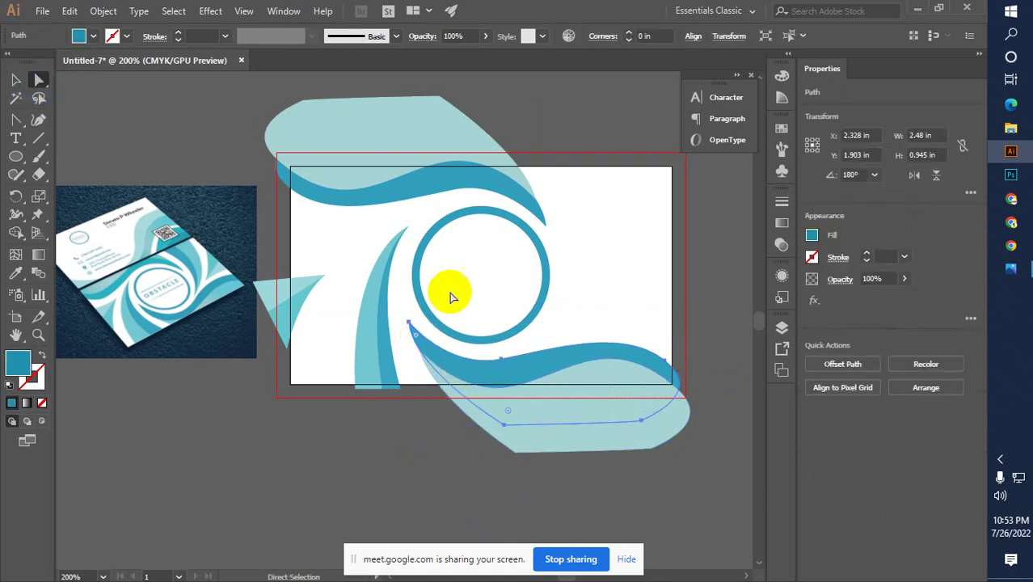
pyautogui.moveTo(410, 324); pyautogui.dragTo(405, 309)
pyautogui.moveTo(410, 360); pyautogui.dragTo(449, 438)
pyautogui.click(408, 376)
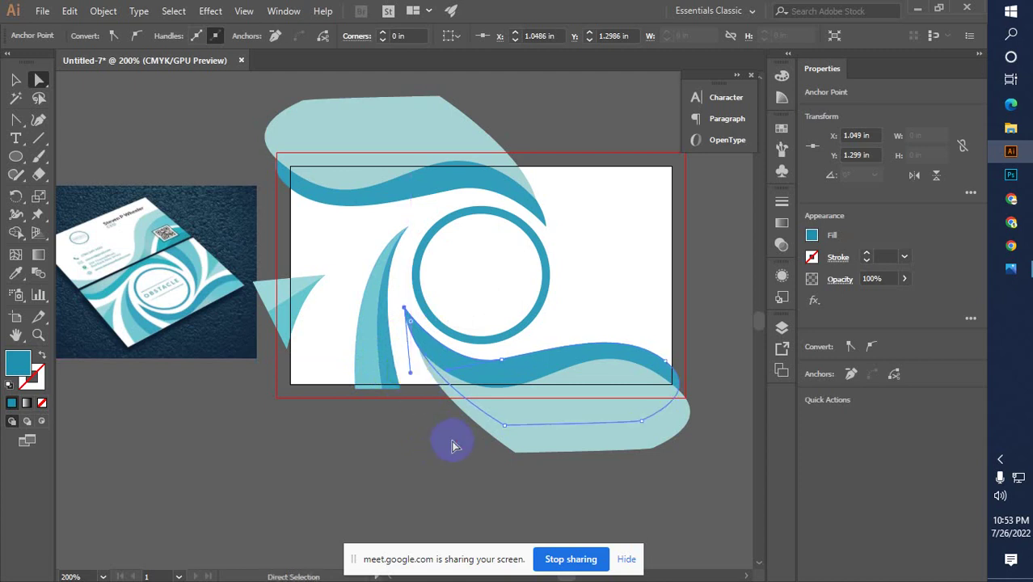
pyautogui.click(525, 433)
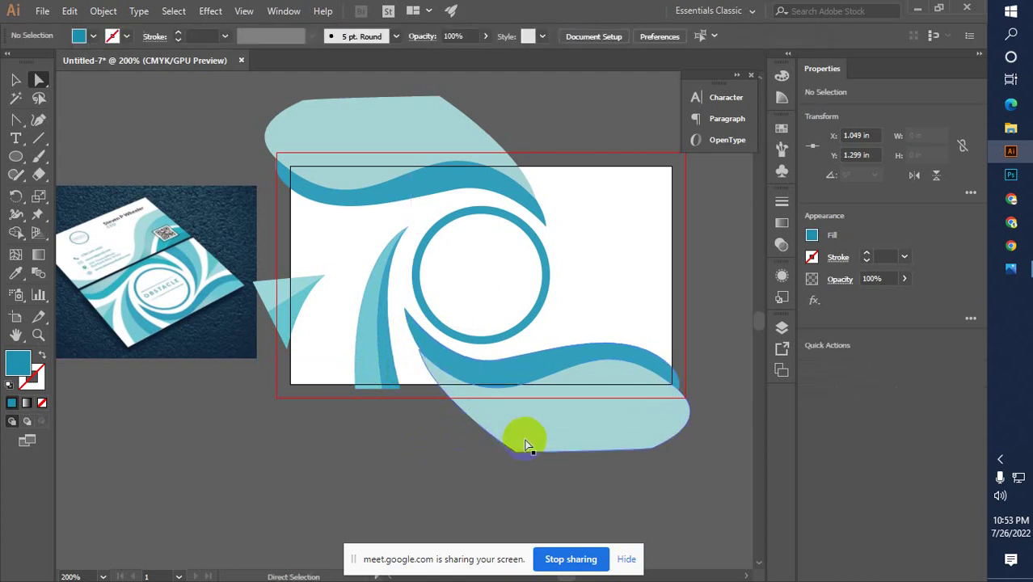
# Pull the light lower wave's tip up to about X 1.125 in, Y 1.562 in, and fine-tune the dark wave's tip and handle.
pyautogui.click(418, 356)
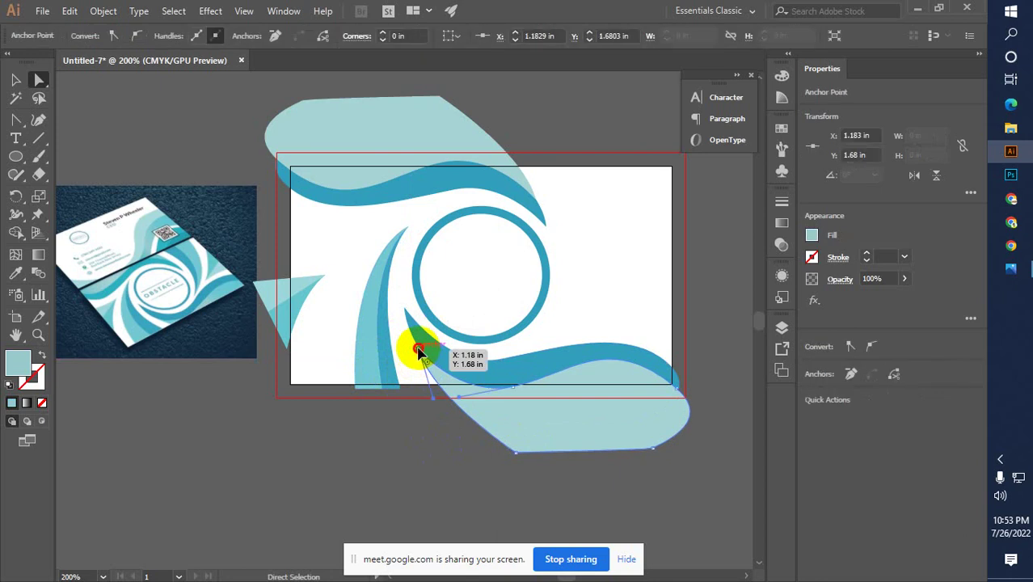
pyautogui.moveTo(418, 356); pyautogui.dragTo(413, 340)
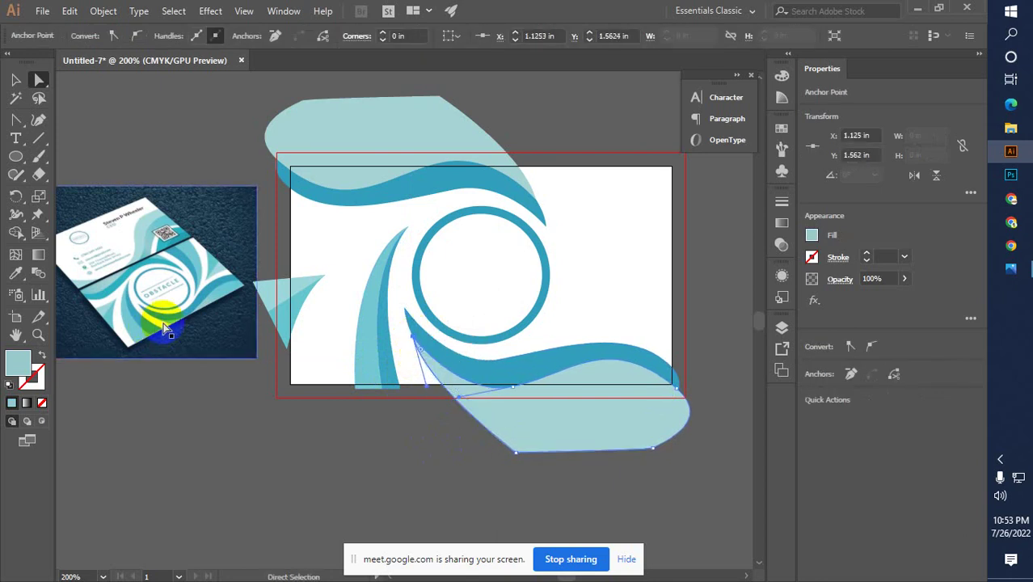
pyautogui.moveTo(411, 335)
pyautogui.mouseDown()
pyautogui.moveTo(416, 374)
pyautogui.moveTo(427, 358)
pyautogui.moveTo(409, 317)
pyautogui.mouseUp()
pyautogui.click(404, 353)
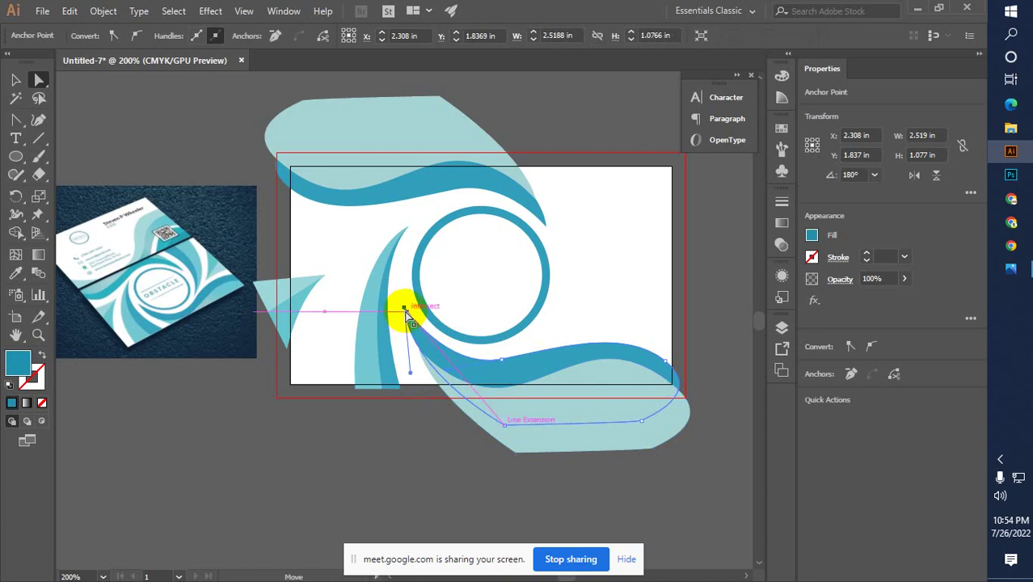
pyautogui.moveTo(406, 312); pyautogui.dragTo(404, 309)
pyautogui.moveTo(411, 377); pyautogui.dragTo(412, 378)
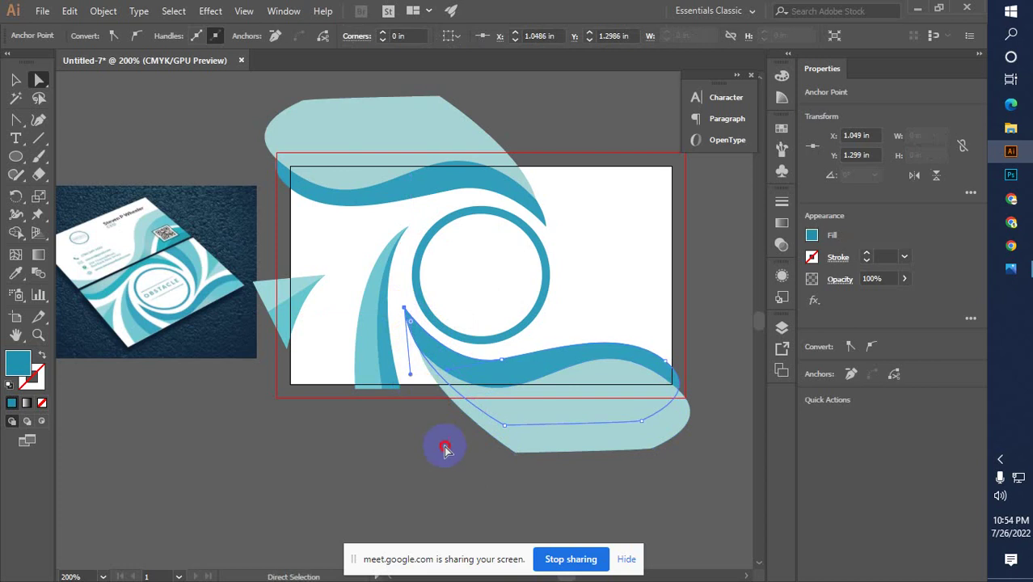
pyautogui.click(361, 470)
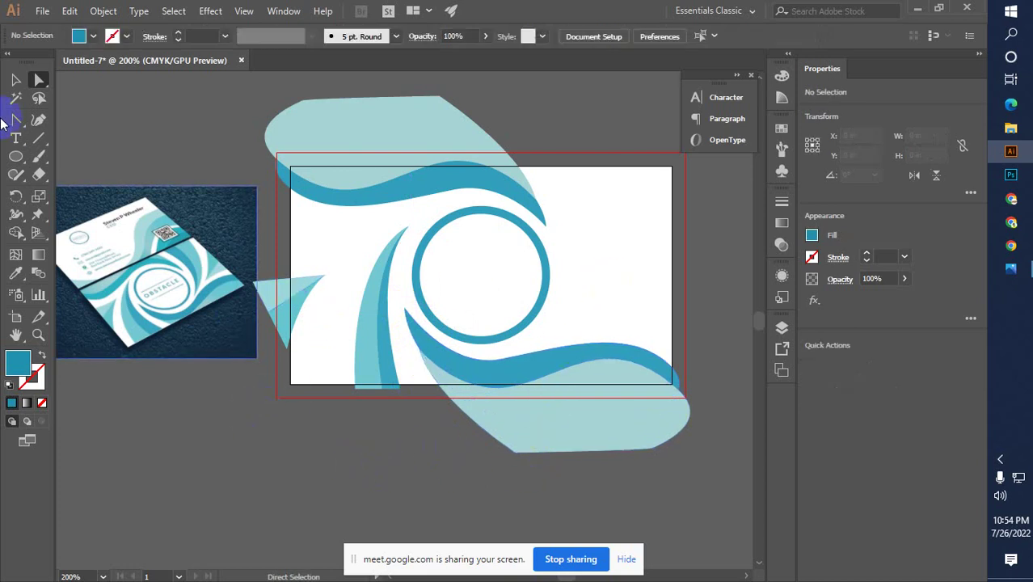
# Shift the reference image slightly left, away from the small blade pair, and leave isolation mode.
pyautogui.click(13, 81)
pyautogui.moveTo(273, 321); pyautogui.dragTo(226, 352)
pyautogui.click(238, 342)
pyautogui.doubleClick(233, 361)
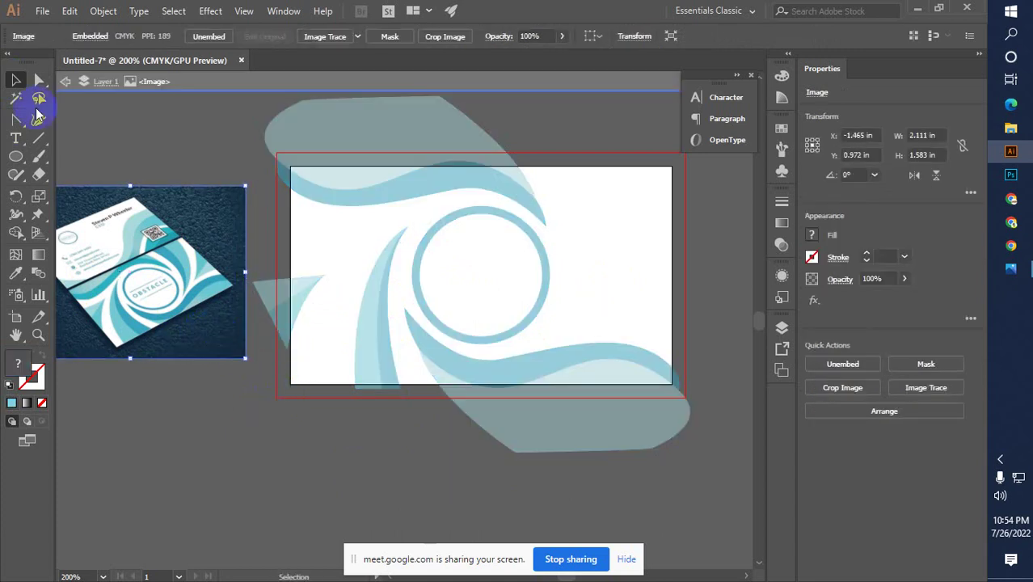
pyautogui.click(66, 81)
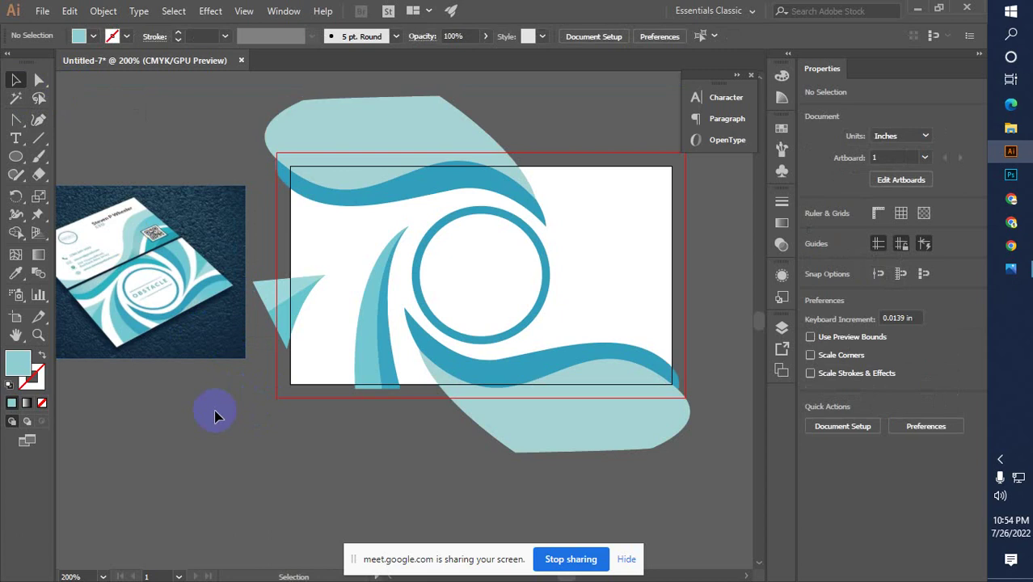
# Move the small blade pair from the card's left edge to its right edge and reflect it across the horizontal axis.
pyautogui.moveTo(289, 300); pyautogui.dragTo(655, 275)
pyautogui.rightClick(656, 276)
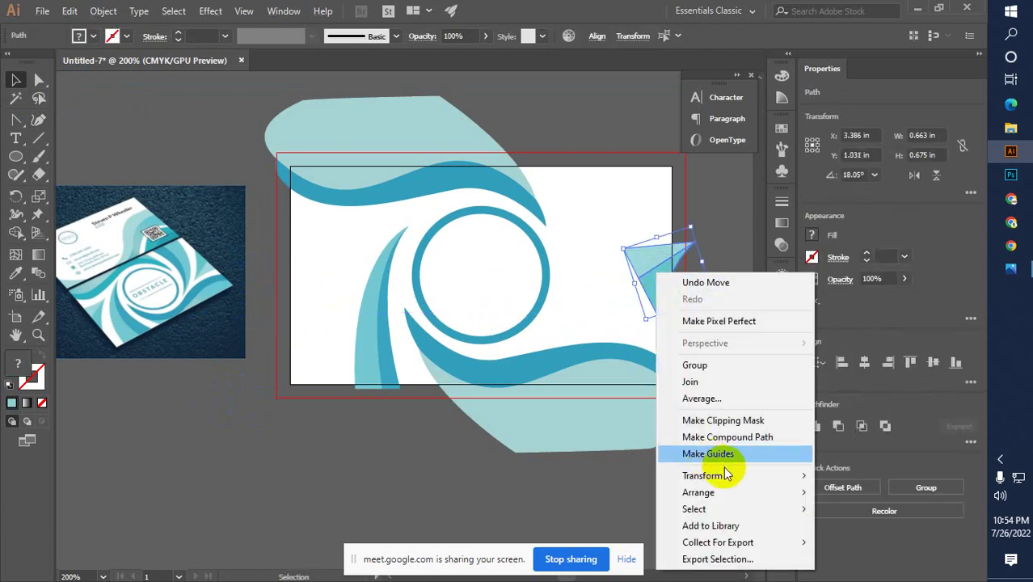
pyautogui.moveTo(752, 477)
pyautogui.click(870, 395)
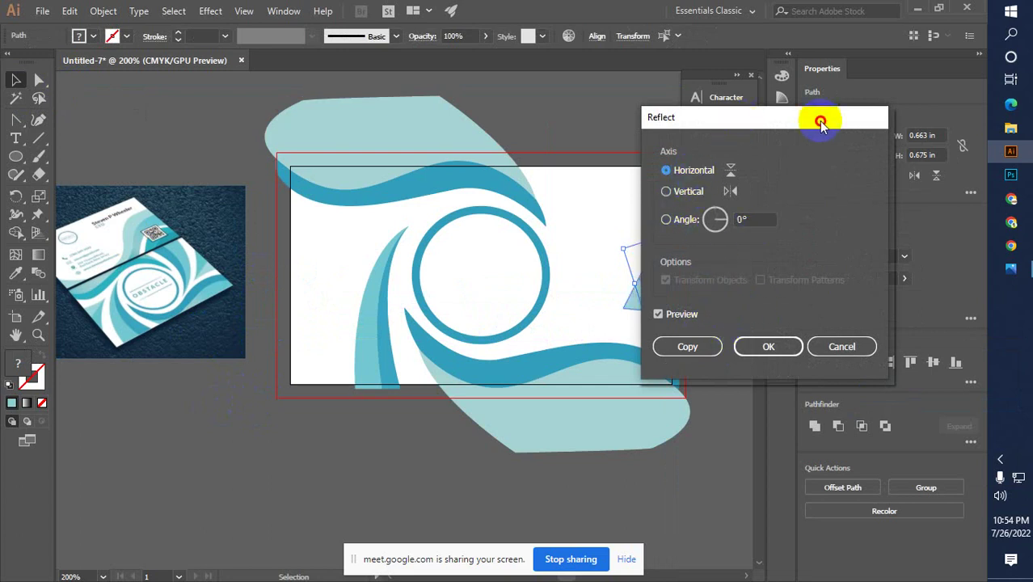
pyautogui.moveTo(823, 120); pyautogui.dragTo(888, 102)
pyautogui.click(896, 330)
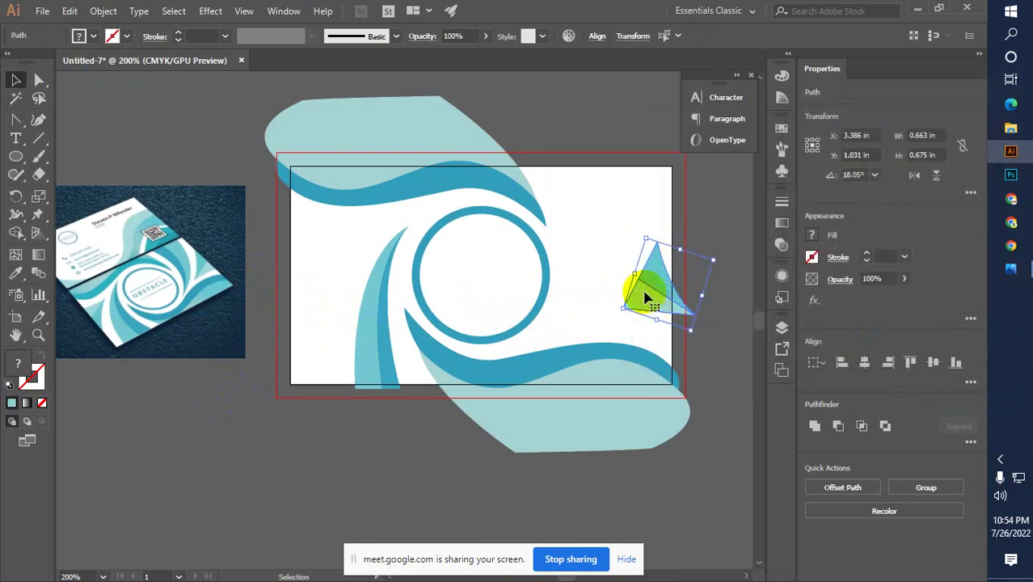
# Reflect the small blade pair at the right edge across the vertical axis.
pyautogui.rightClick(661, 280)
pyautogui.moveTo(752, 485)
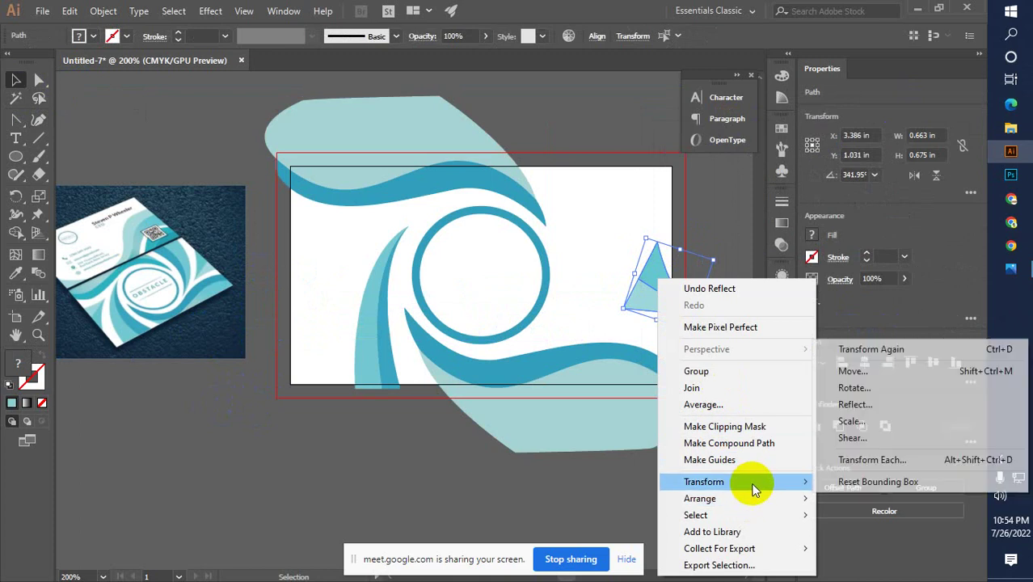
pyautogui.click(857, 400)
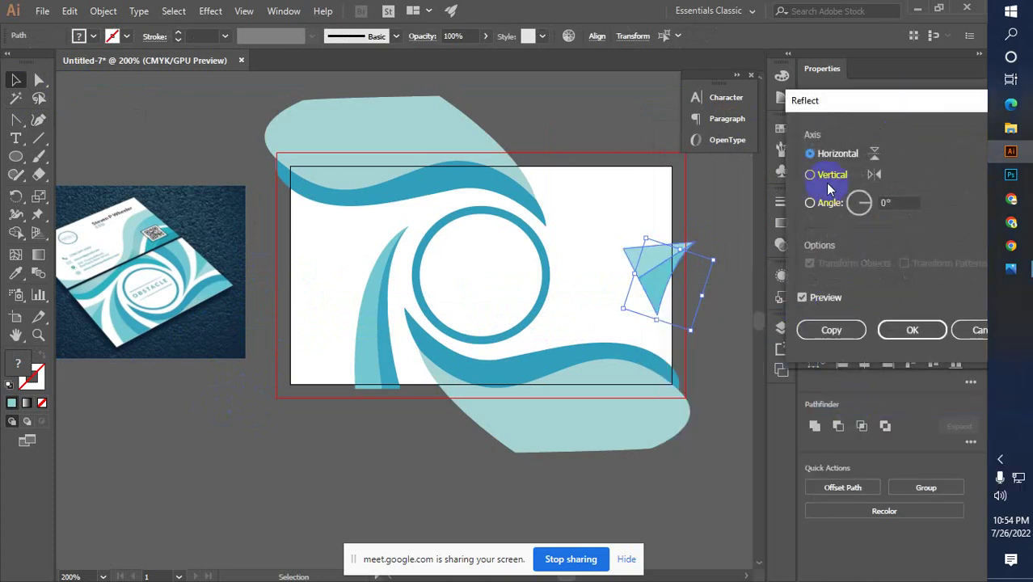
pyautogui.click(811, 175)
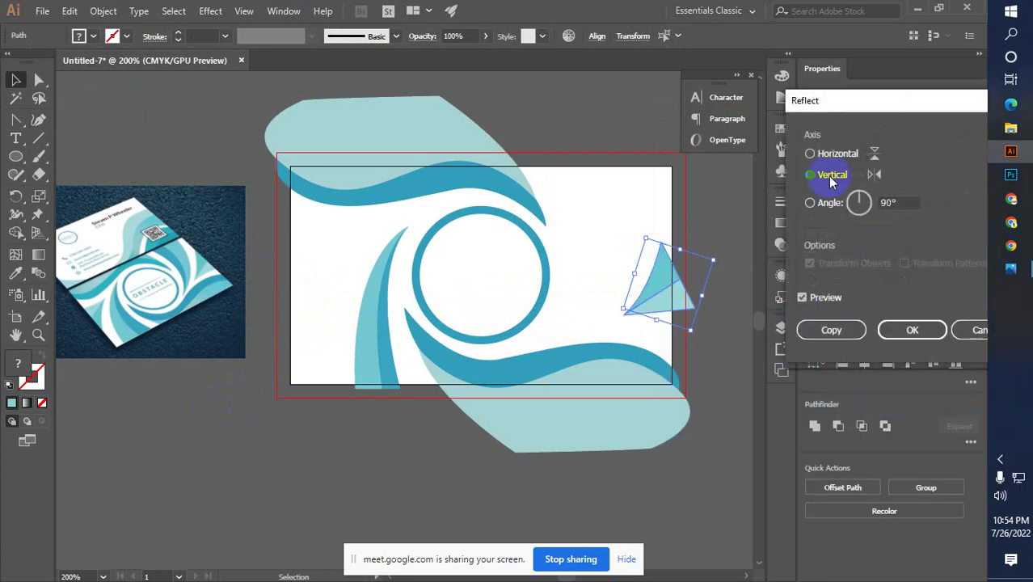
pyautogui.click(883, 334)
# Enlarge the right-edge blade pair to about 0.87 x 0.85 in and rotate it to about 191°.
pyautogui.moveTo(711, 312)
pyautogui.mouseDown()
pyautogui.moveTo(691, 257)
pyautogui.moveTo(716, 263)
pyautogui.moveTo(702, 283)
pyautogui.moveTo(679, 280)
pyautogui.moveTo(728, 324)
pyautogui.moveTo(723, 312)
pyautogui.mouseUp()
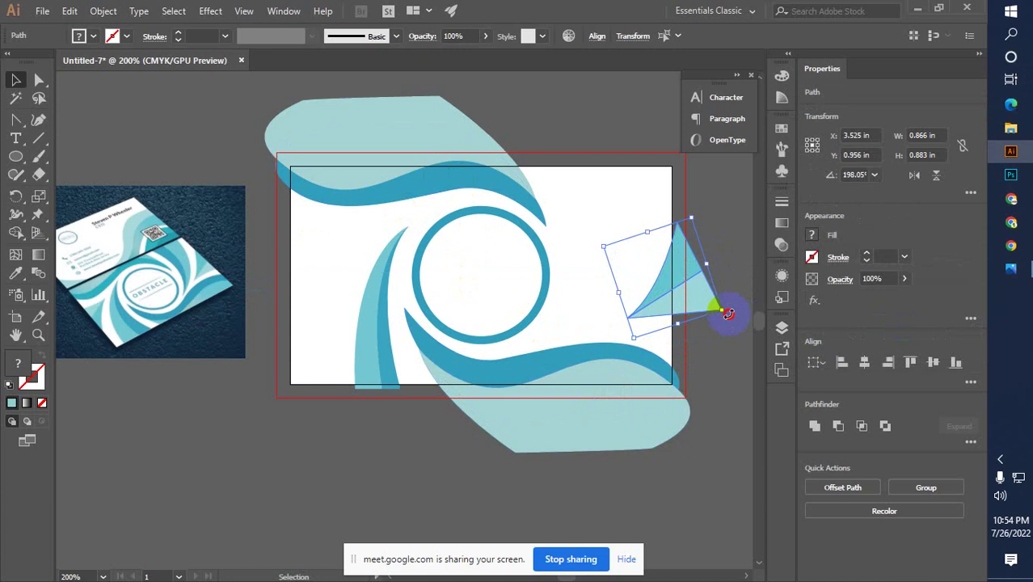
pyautogui.moveTo(729, 314); pyautogui.dragTo(727, 323)
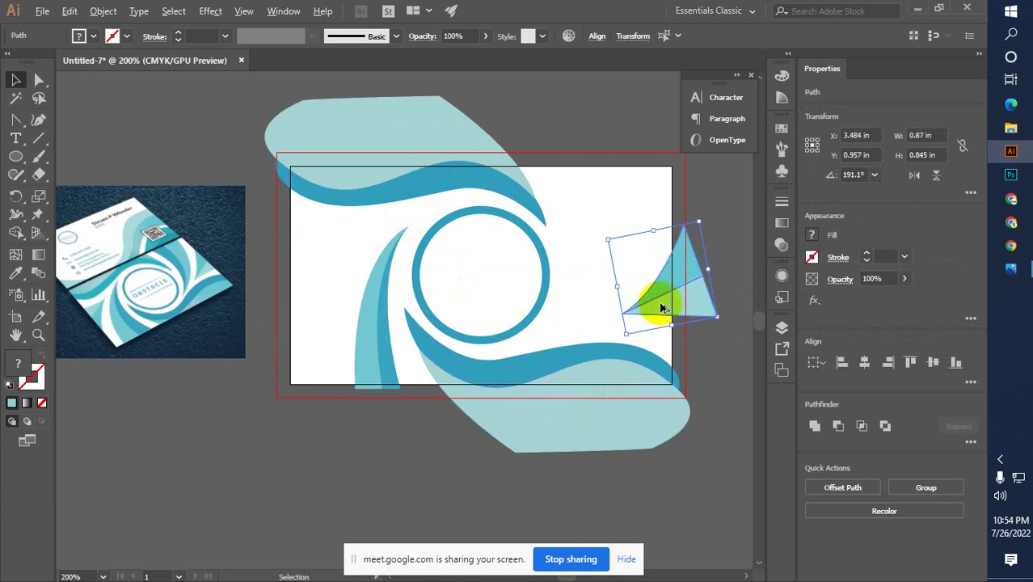
pyautogui.moveTo(661, 308); pyautogui.dragTo(647, 347)
pyautogui.click(699, 410)
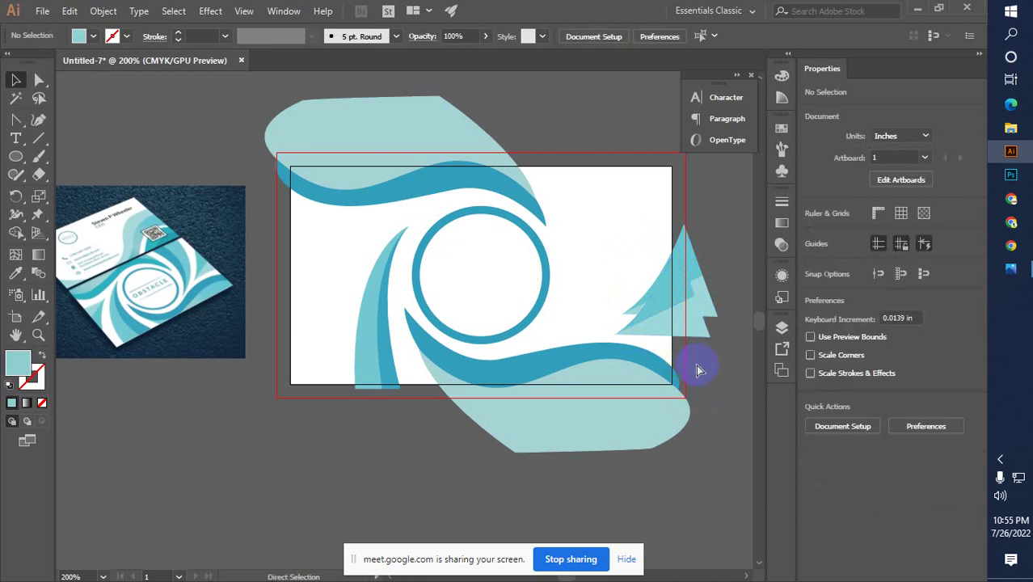
pyautogui.hotkey('ctrl', 'z')
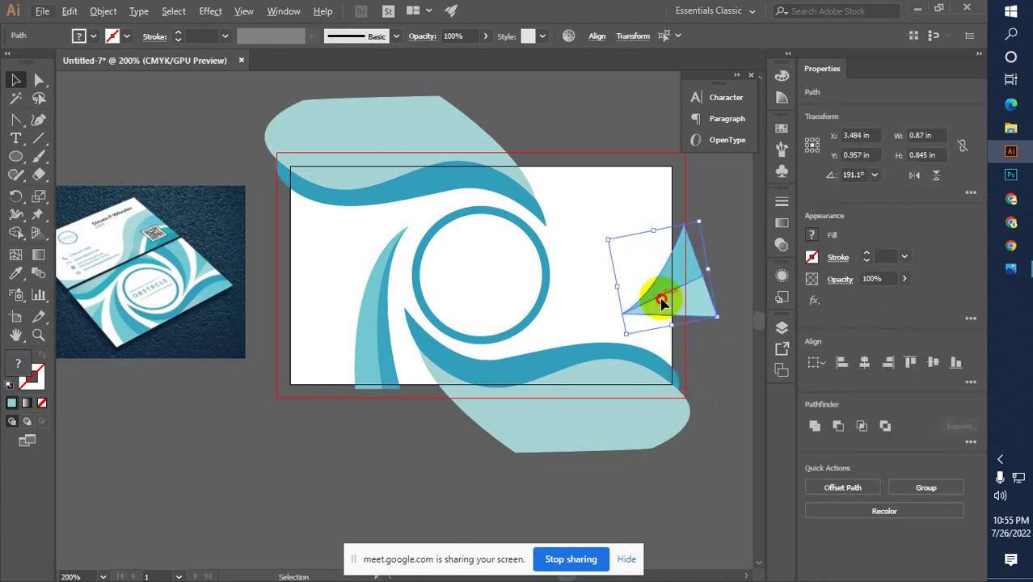
# Move the right-edge blade pair down to about X 3.5 in, Y 1.154 in, and place a duplicate of it at the card's left edge.
pyautogui.moveTo(661, 300); pyautogui.dragTo(663, 324)
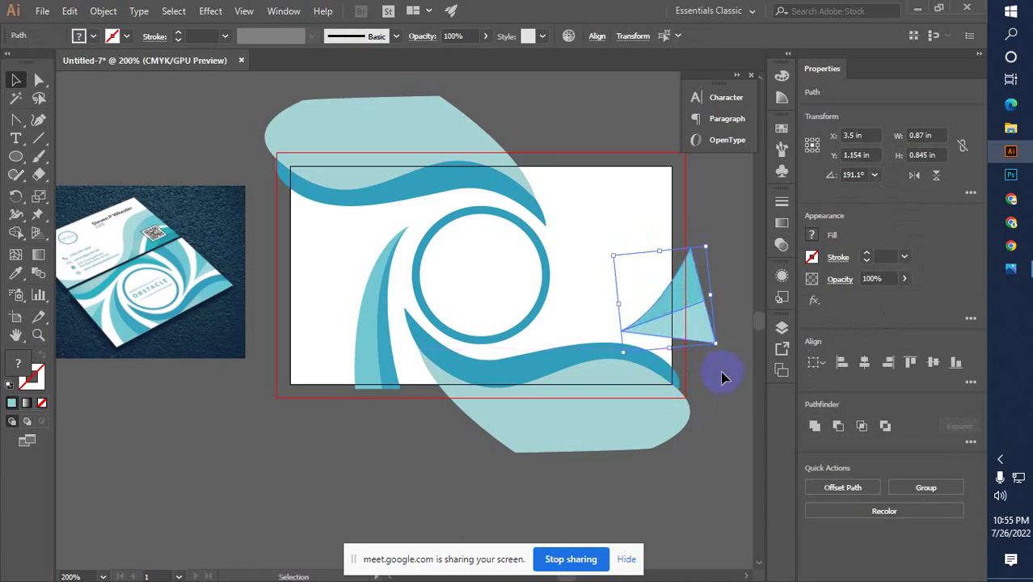
pyautogui.click(695, 324)
pyautogui.moveTo(392, 312); pyautogui.dragTo(390, 299)
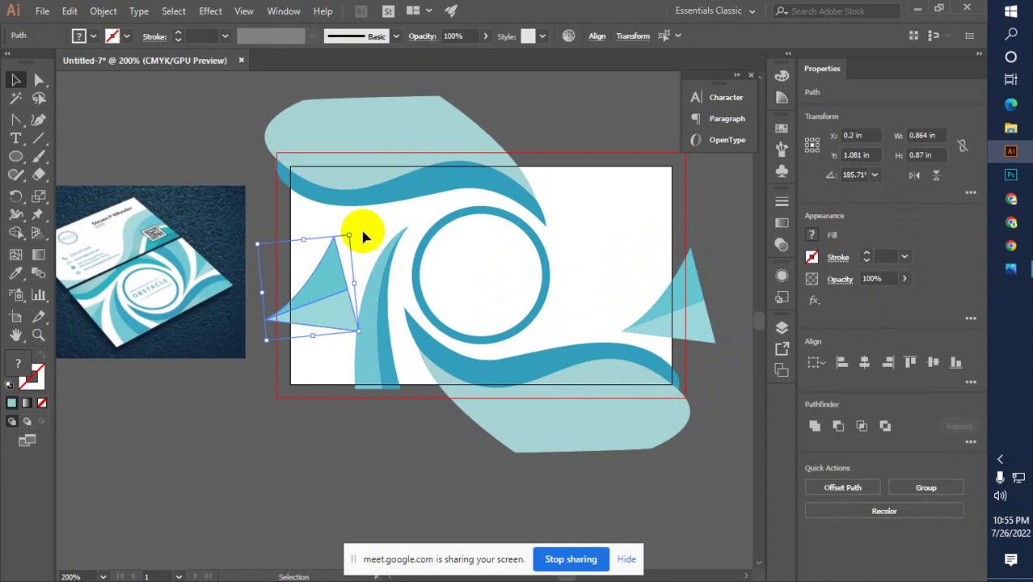
# Rotate the duplicated blades to about 12° and move them to about X 0.029 in, Y 1.237 in, then deselect them.
pyautogui.moveTo(358, 228); pyautogui.dragTo(271, 341)
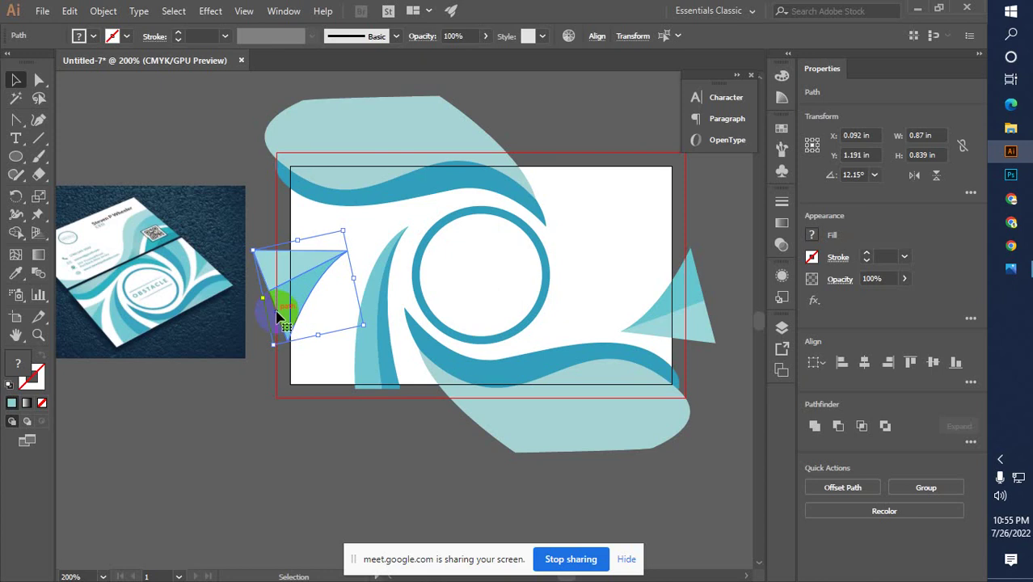
pyautogui.moveTo(275, 319); pyautogui.dragTo(268, 325)
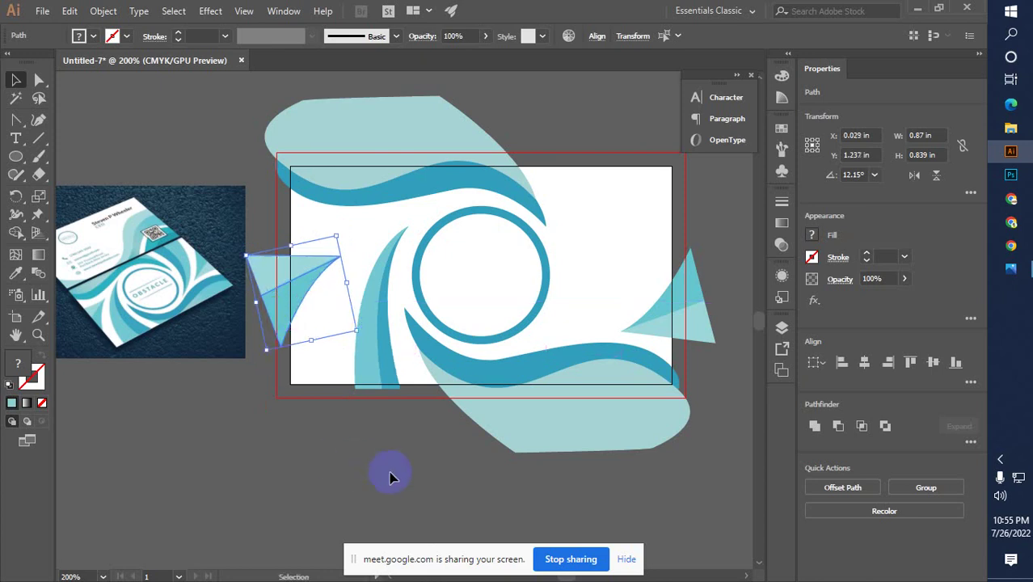
pyautogui.click(402, 477)
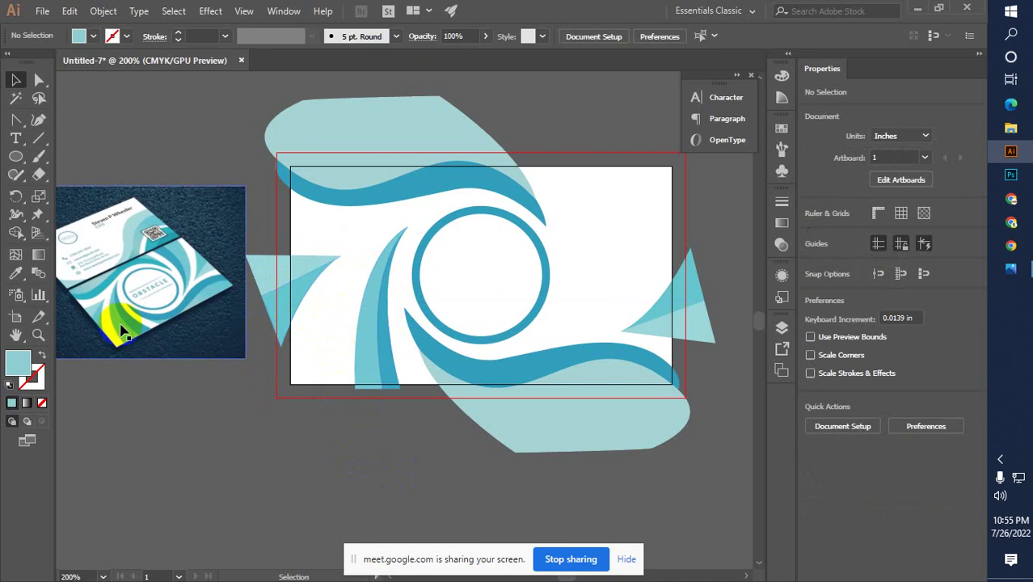
# Enlarge the left-edge blade pair to roughly twice its size, extending it past the card's left edge.
pyautogui.click(311, 291)
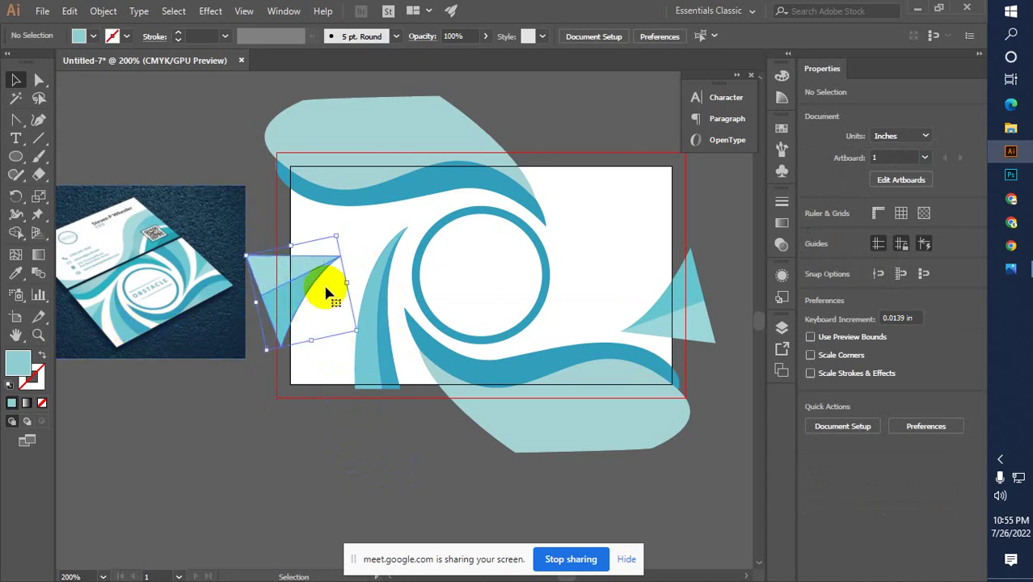
pyautogui.moveTo(338, 234); pyautogui.dragTo(323, 330)
pyautogui.click(323, 330)
pyautogui.click(394, 299)
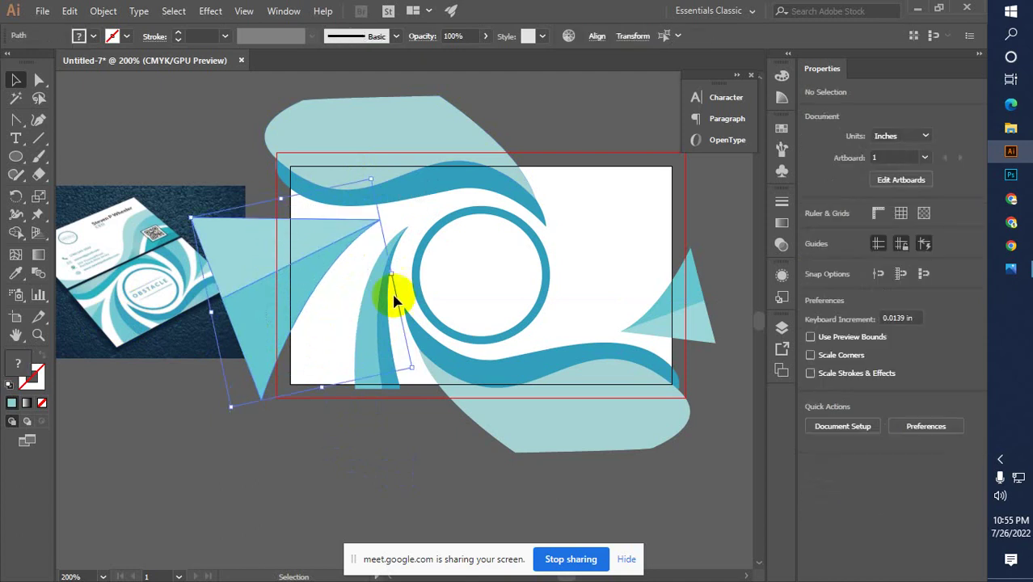
# Rotate the enlarged left blade pair to about 27° and move it down to about X -0.248 in, Y 1.764 in, over the card's lower left corner.
pyautogui.moveTo(415, 373); pyautogui.dragTo(445, 348)
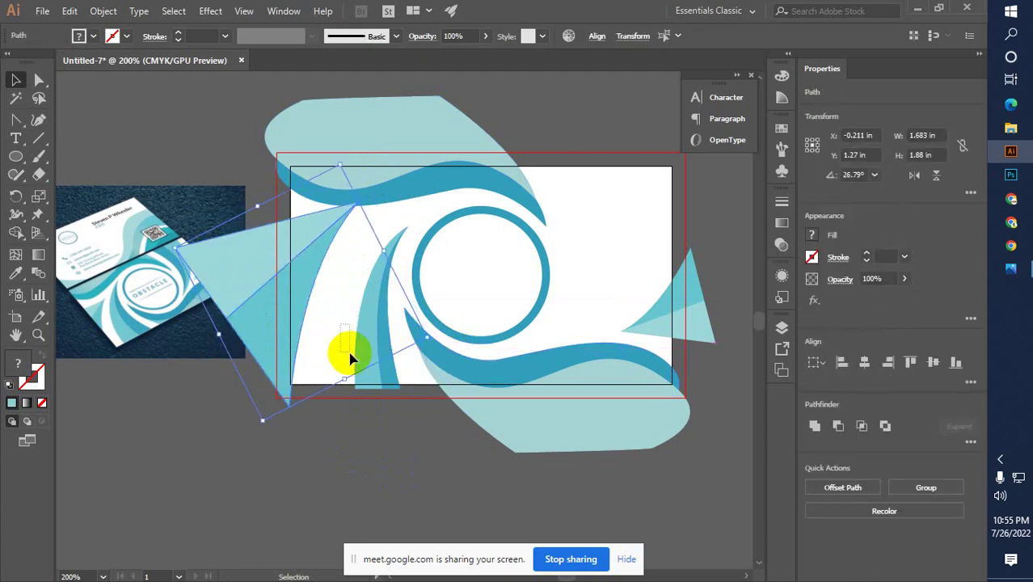
pyautogui.click(346, 353)
pyautogui.moveTo(315, 275); pyautogui.dragTo(299, 310)
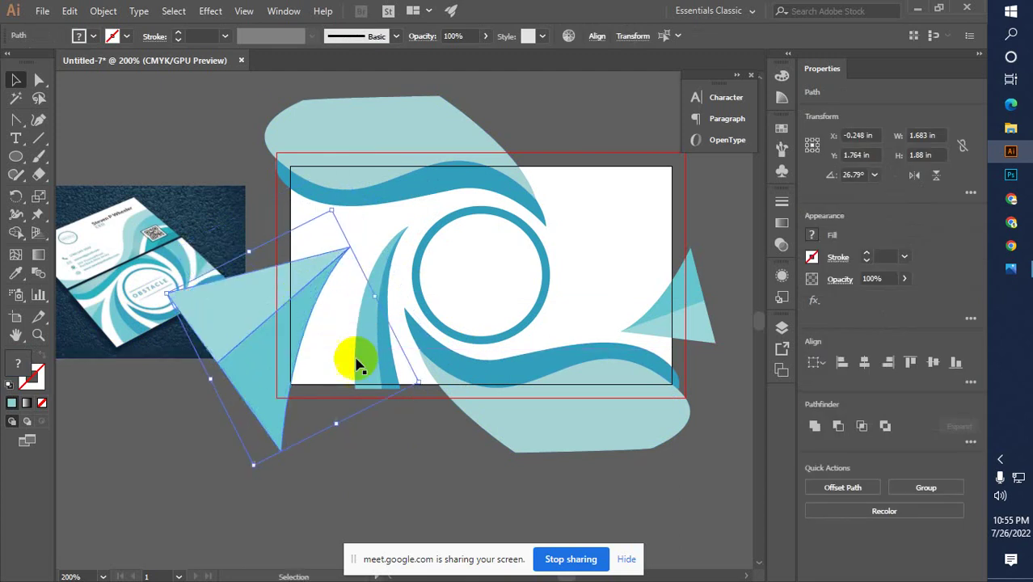
# Rotate the large left blade pair to about 23° and shrink it to about 1.5 x 1.61 in at X -0.214 in, Y 1.582 in.
pyautogui.moveTo(428, 386); pyautogui.dragTo(430, 409)
pyautogui.click(341, 336)
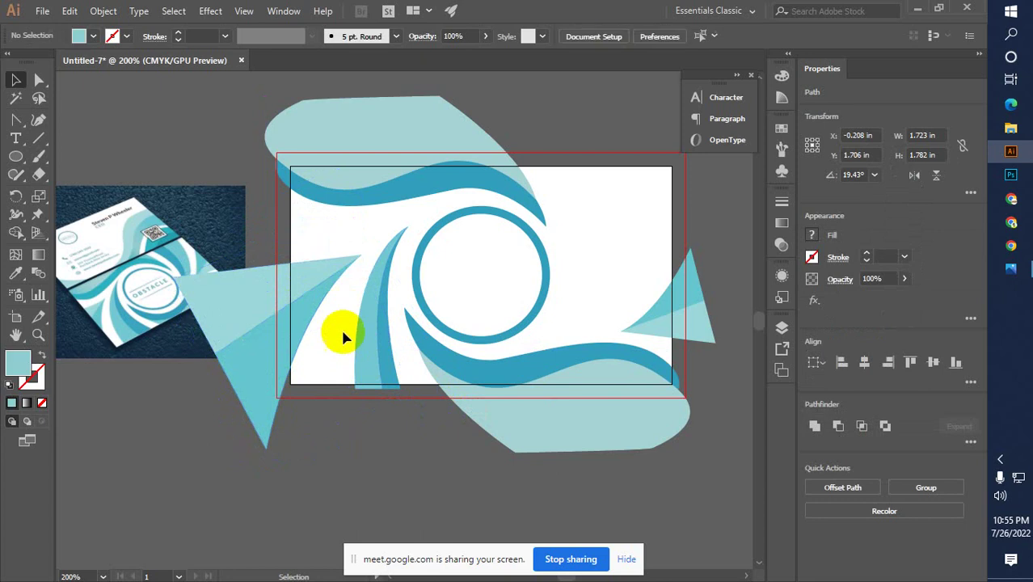
pyautogui.click(327, 299)
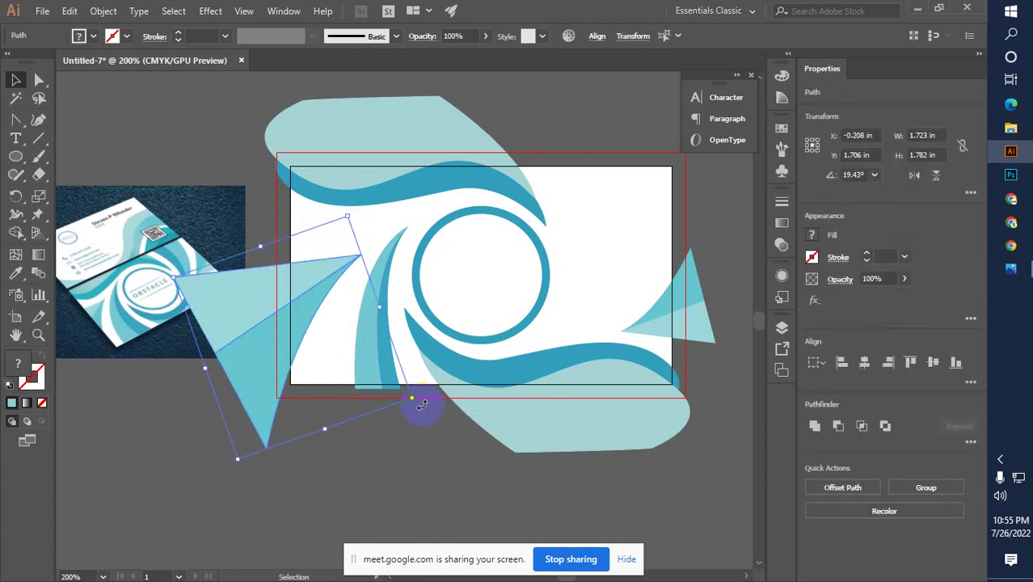
pyautogui.moveTo(421, 405); pyautogui.dragTo(427, 404)
pyautogui.moveTo(282, 370); pyautogui.dragTo(282, 358)
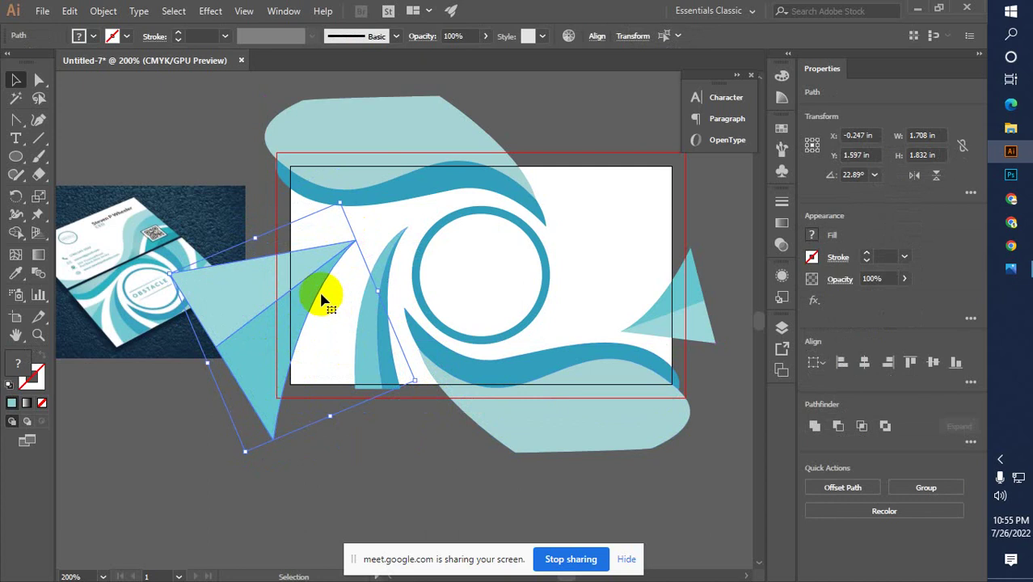
pyautogui.moveTo(341, 202); pyautogui.dragTo(333, 218)
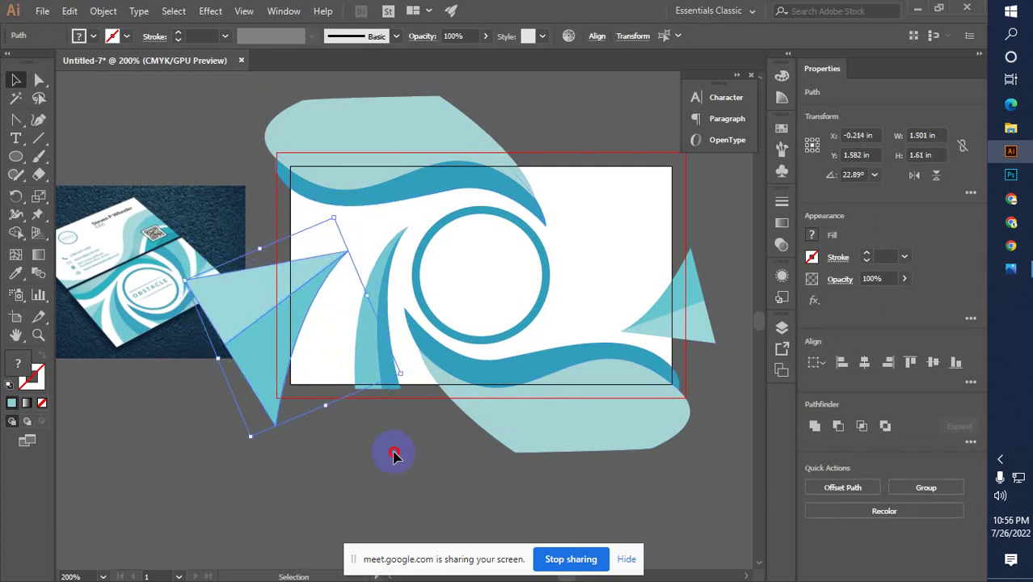
pyautogui.click(394, 455)
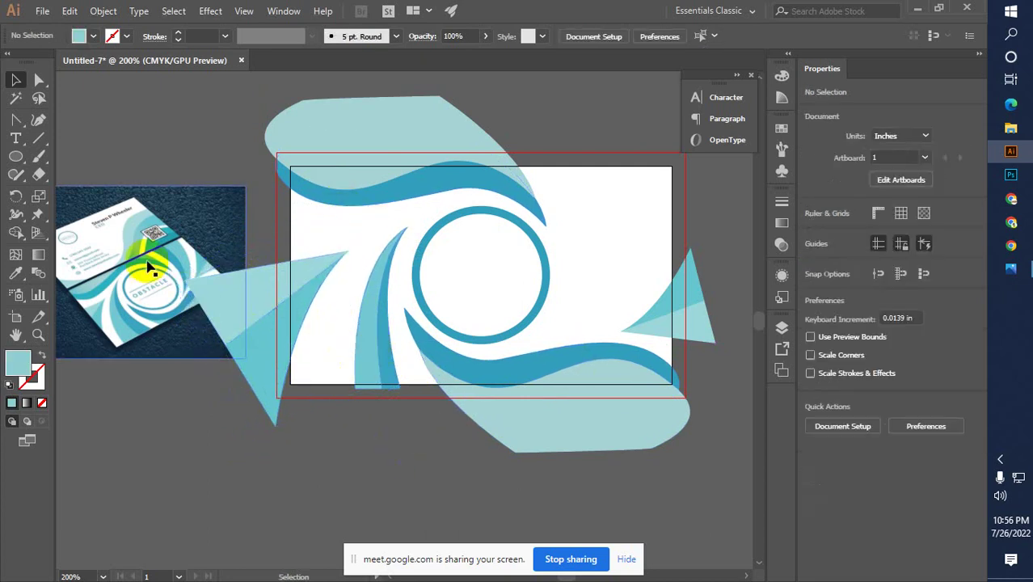
# Duplicate the curved blade pair left of the ring and place the copy right of the ring at about X 2.87 in, Y 0.305 in.
pyautogui.click(376, 364)
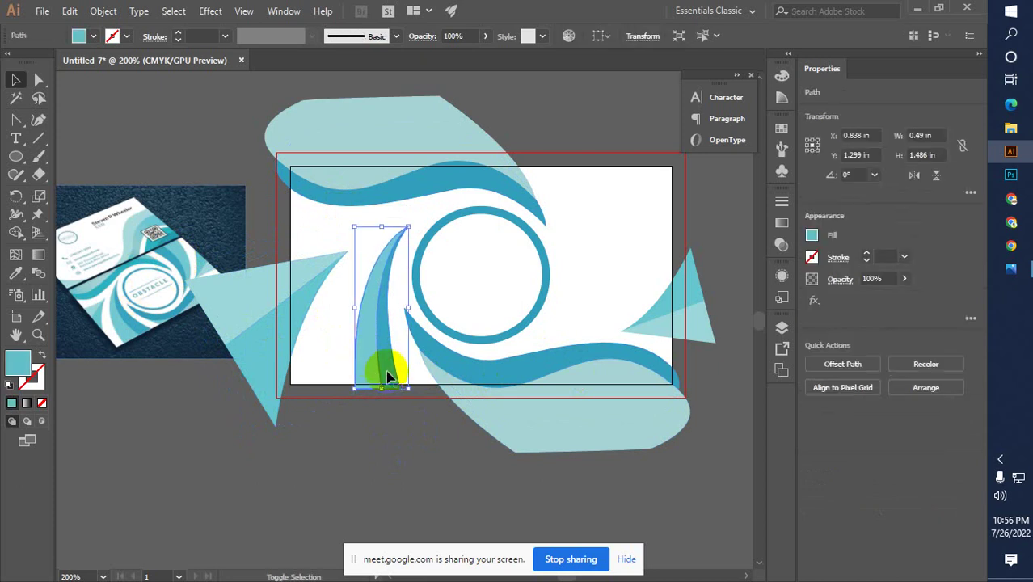
pyautogui.keyDown('shift'); pyautogui.click(382, 372); pyautogui.keyUp('shift')
pyautogui.keyDown('alt'); pyautogui.moveTo(372, 369); pyautogui.dragTo(585, 220); pyautogui.keyUp('alt')
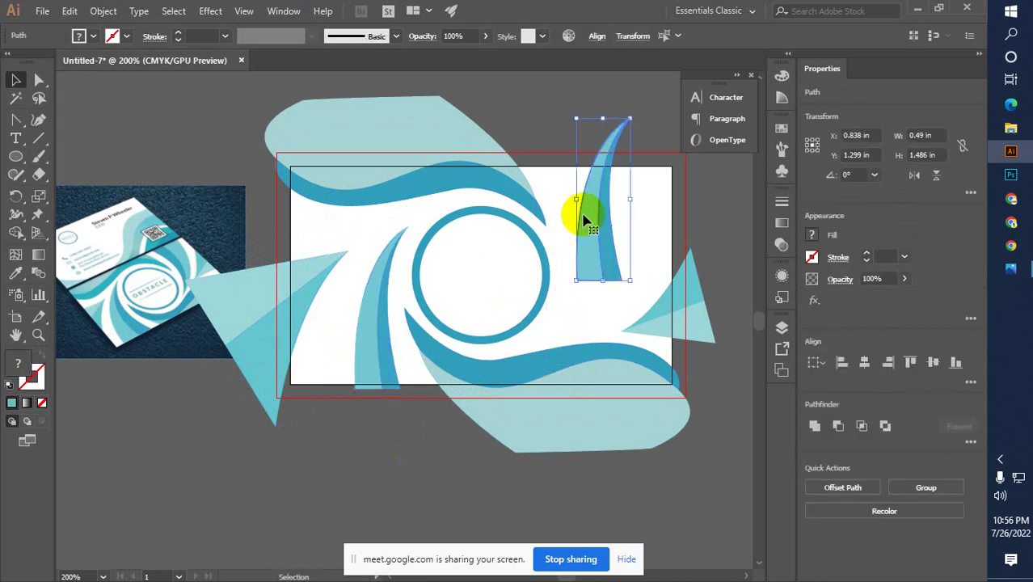
# Reflect the duplicated curved blade pair across the horizontal axis so its tips point down.
pyautogui.rightClick(589, 194)
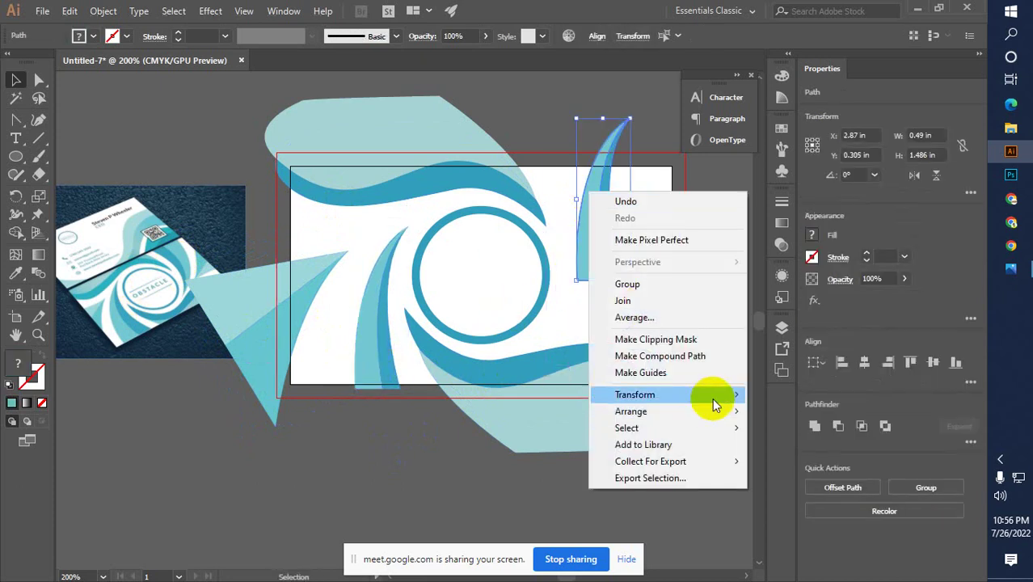
pyautogui.moveTo(712, 394)
pyautogui.click(786, 450)
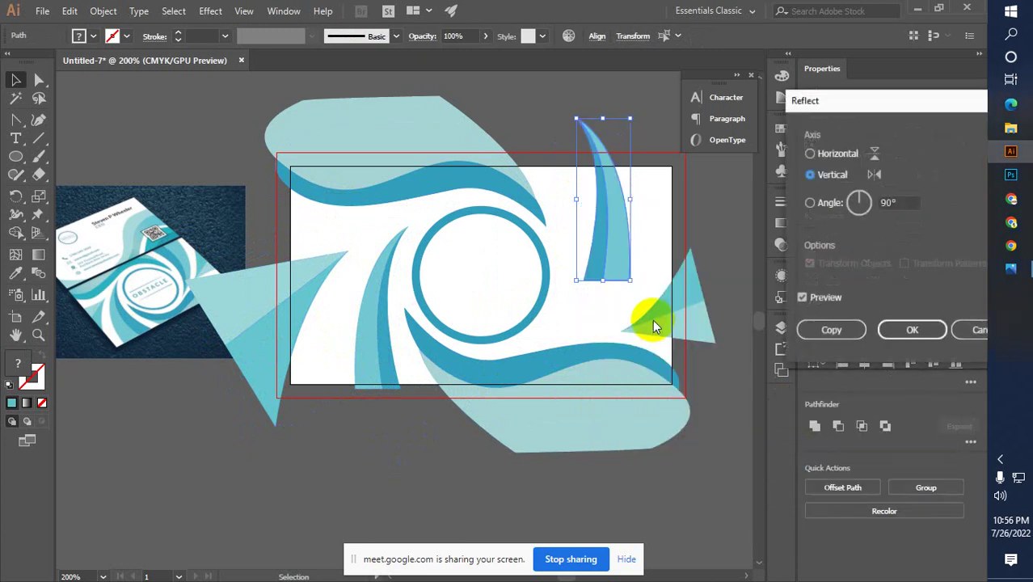
pyautogui.click(828, 159)
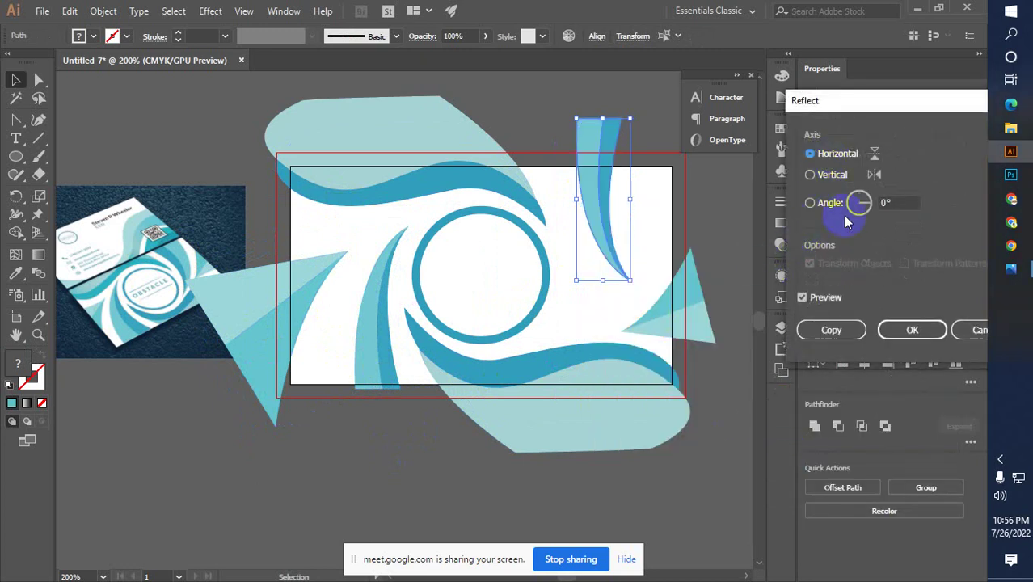
pyautogui.click(830, 180)
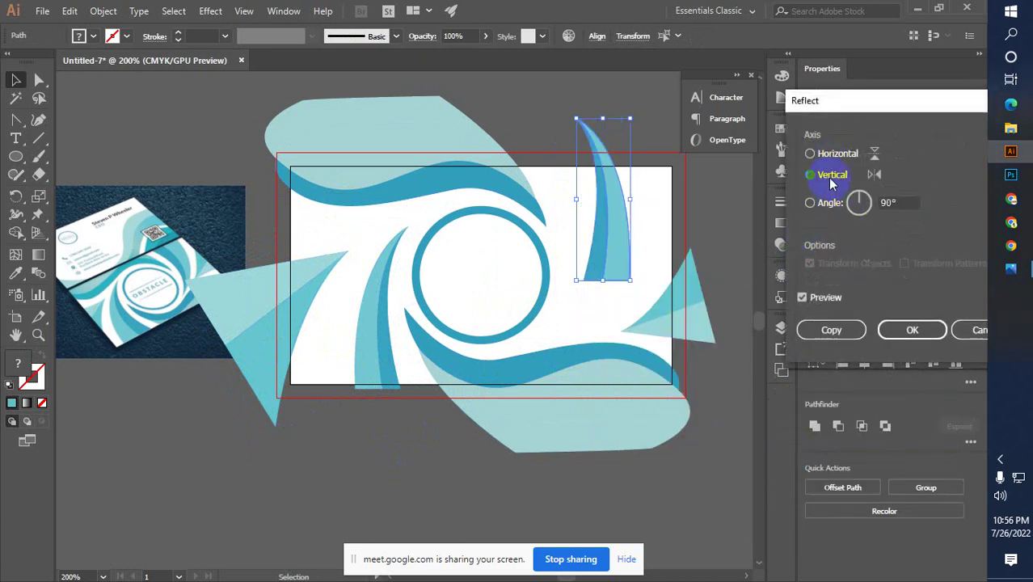
pyautogui.click(826, 154)
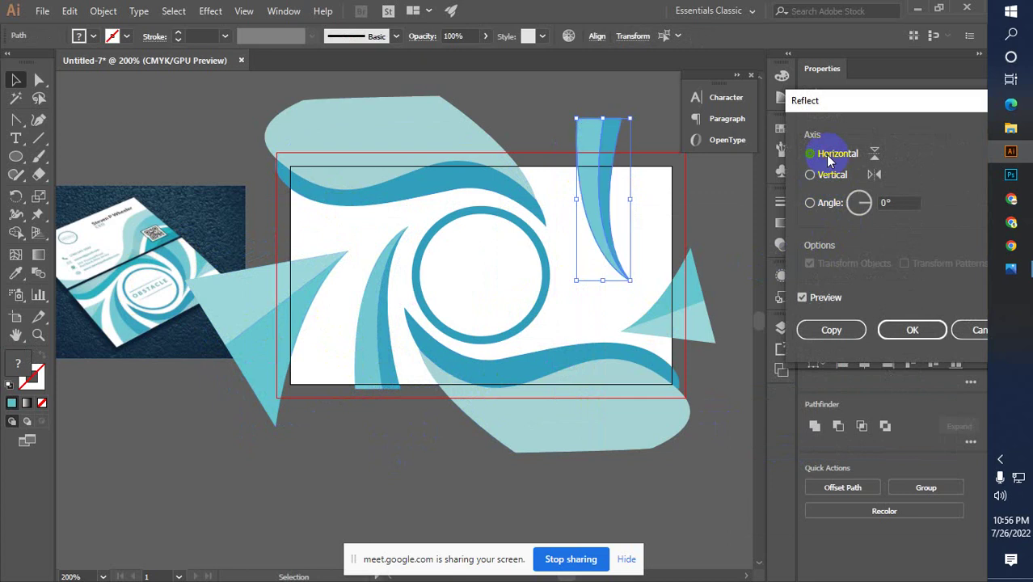
pyautogui.click(897, 332)
# Reflect the duplicated curved blades across the vertical axis, then move them slightly down and toward the ring and deselect them.
pyautogui.rightClick(597, 189)
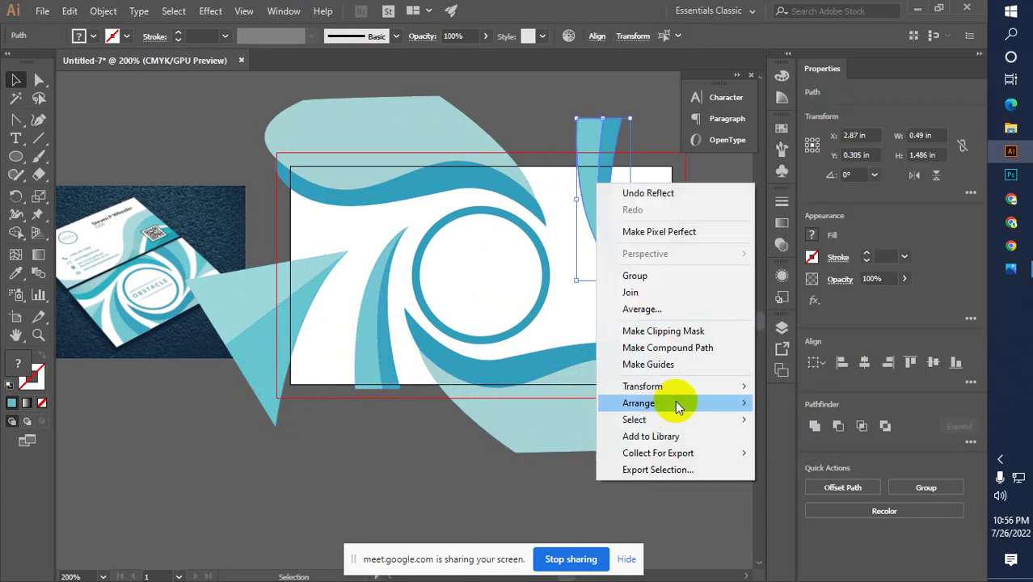
pyautogui.moveTo(714, 388)
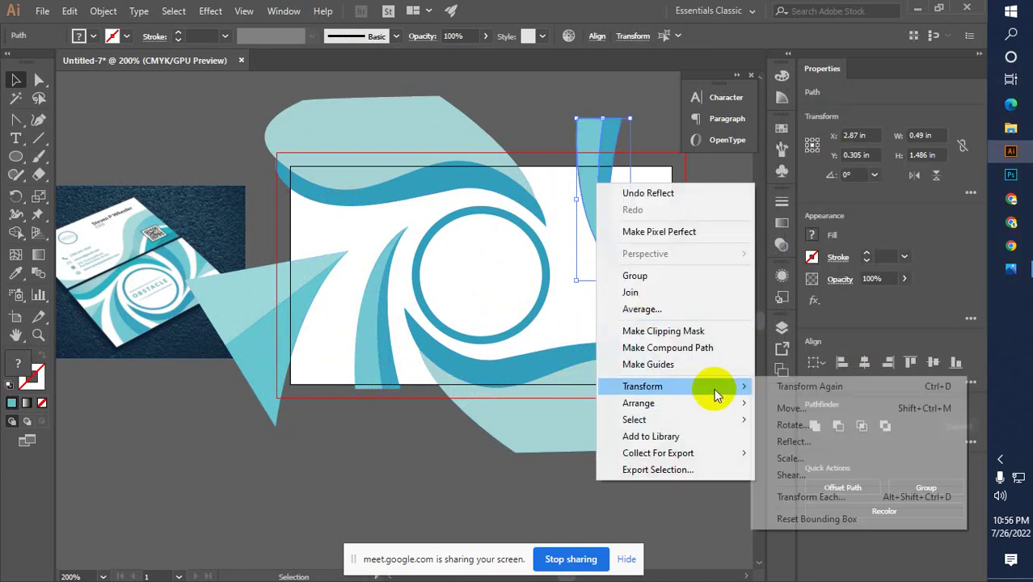
pyautogui.click(790, 441)
pyautogui.click(831, 181)
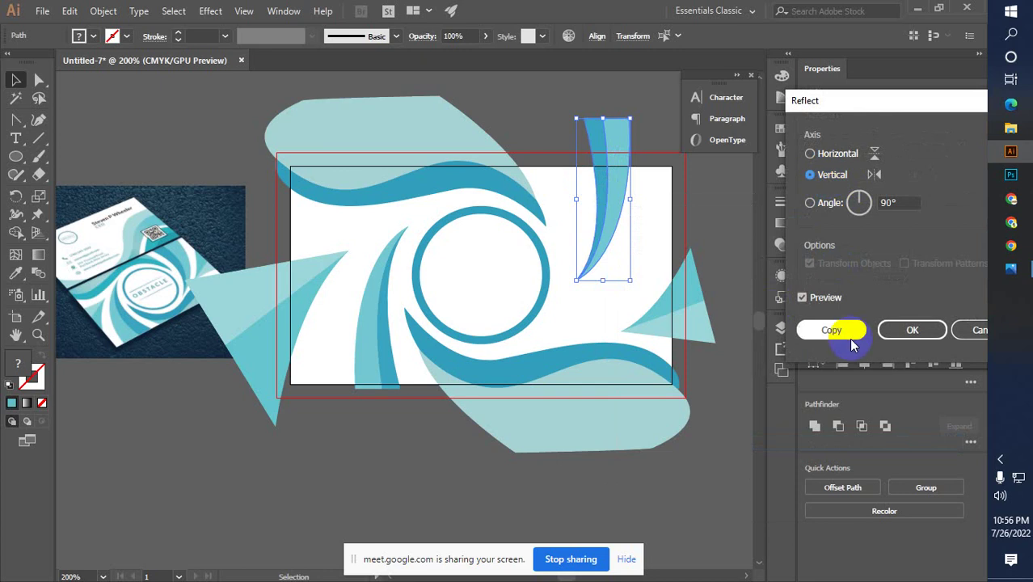
pyautogui.click(911, 332)
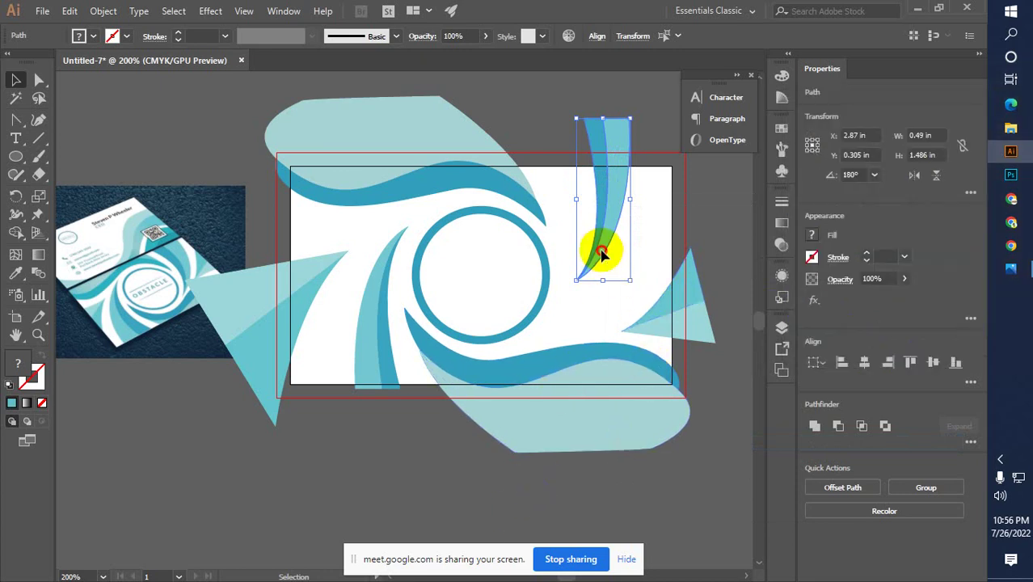
pyautogui.moveTo(601, 253); pyautogui.dragTo(594, 283)
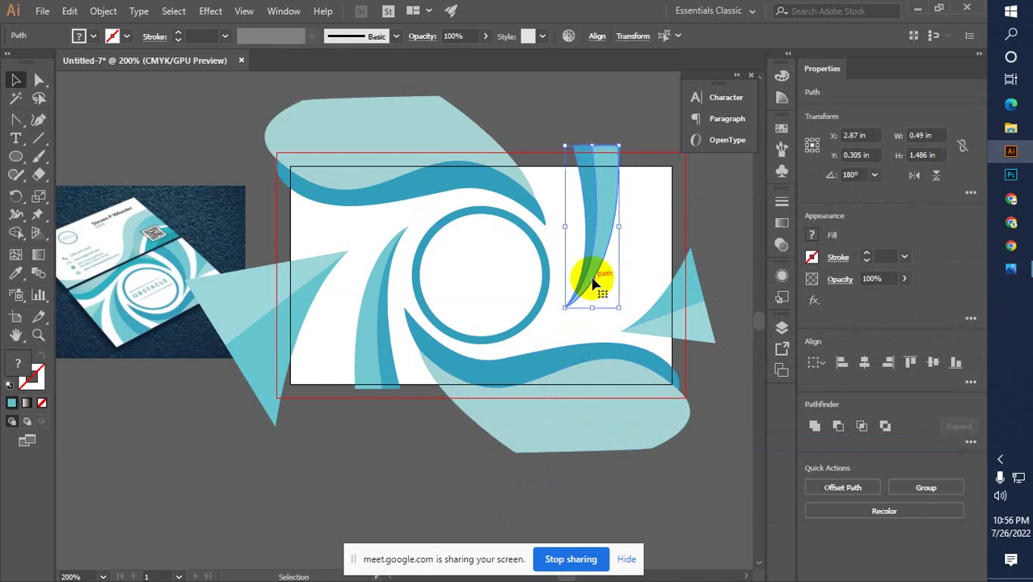
pyautogui.click(726, 366)
# Enlarge the right-edge blade pair to about 1.415 x 1.426 in and move it below the card to about X 0.939 in, Y 2.838 in.
pyautogui.click(686, 263)
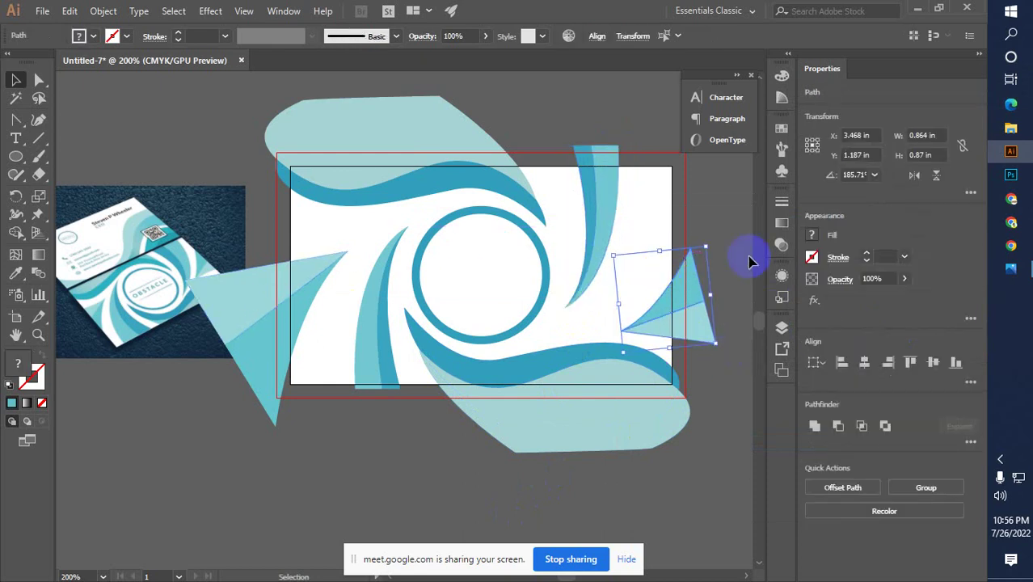
pyautogui.moveTo(614, 257); pyautogui.dragTo(579, 224)
pyautogui.moveTo(679, 324)
pyautogui.mouseDown()
pyautogui.moveTo(666, 290)
pyautogui.moveTo(686, 323)
pyautogui.mouseUp()
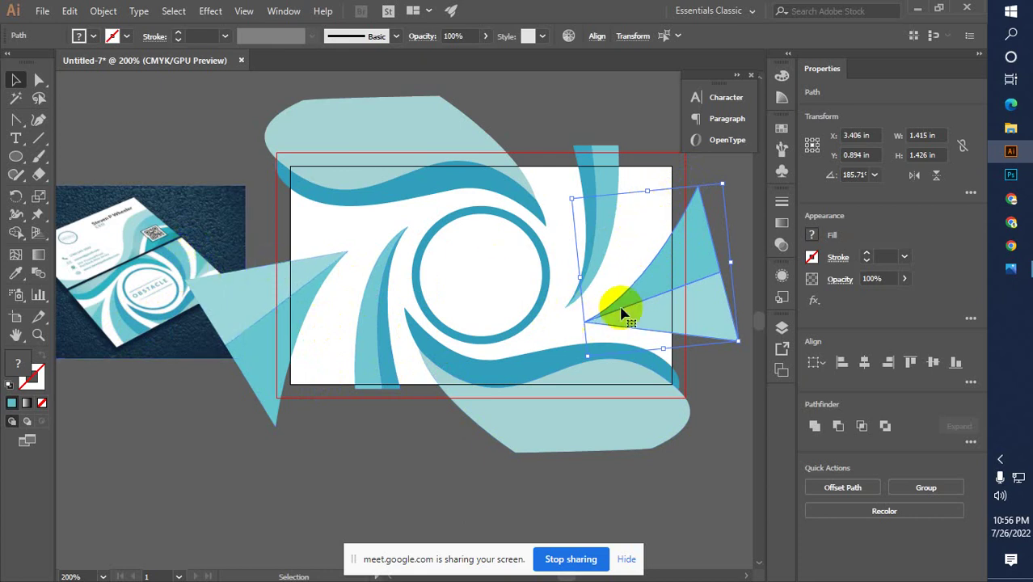
pyautogui.moveTo(662, 307); pyautogui.dragTo(393, 518)
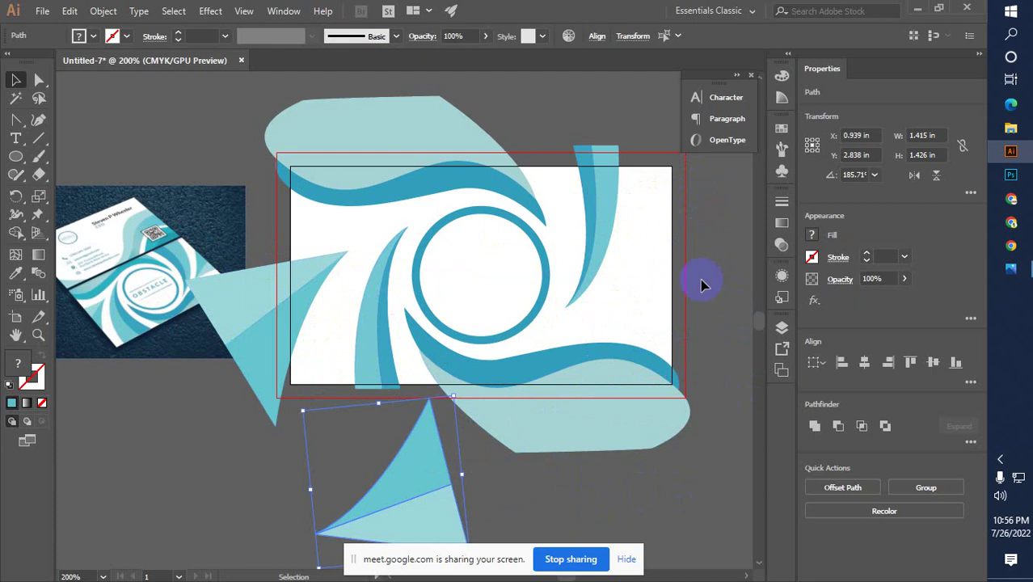
pyautogui.click(701, 285)
# Draw a curved teal blade about 0.756 x 1.104 in with the Pen tool, from the card's right edge to a tip at X 2.811 in, Y 1.375 in.
pyautogui.click(13, 122)
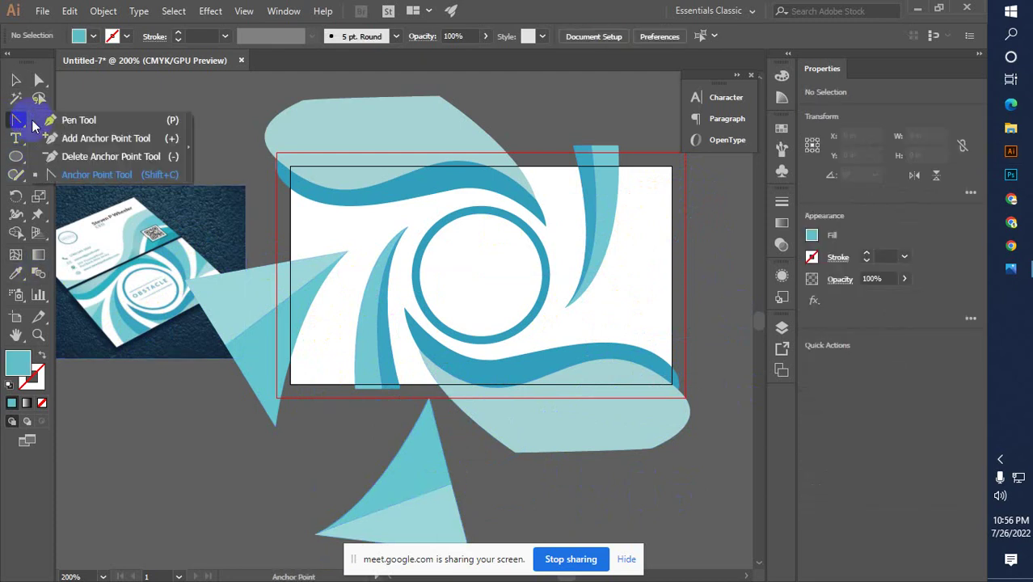
pyautogui.click(73, 116)
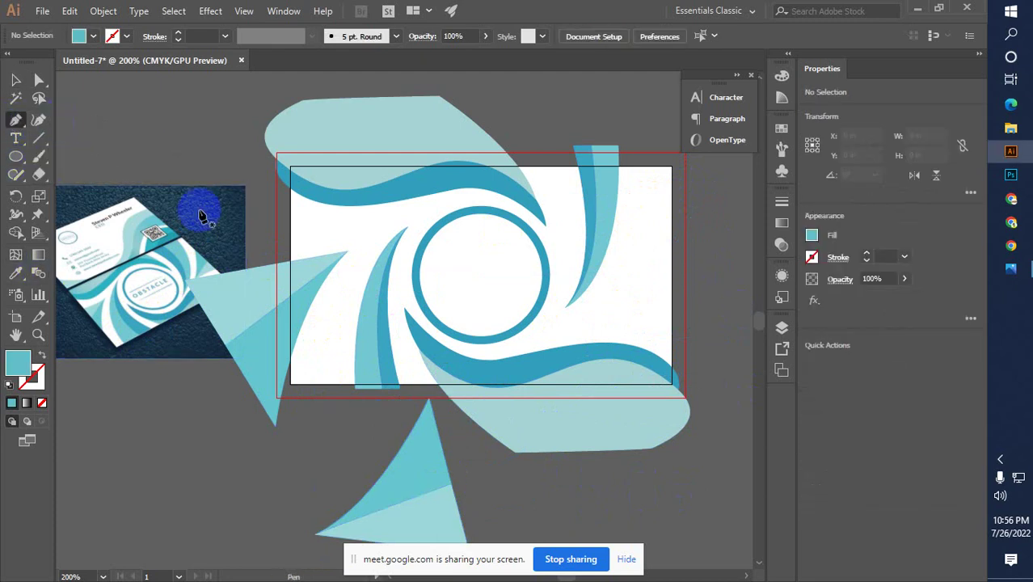
pyautogui.click(679, 197)
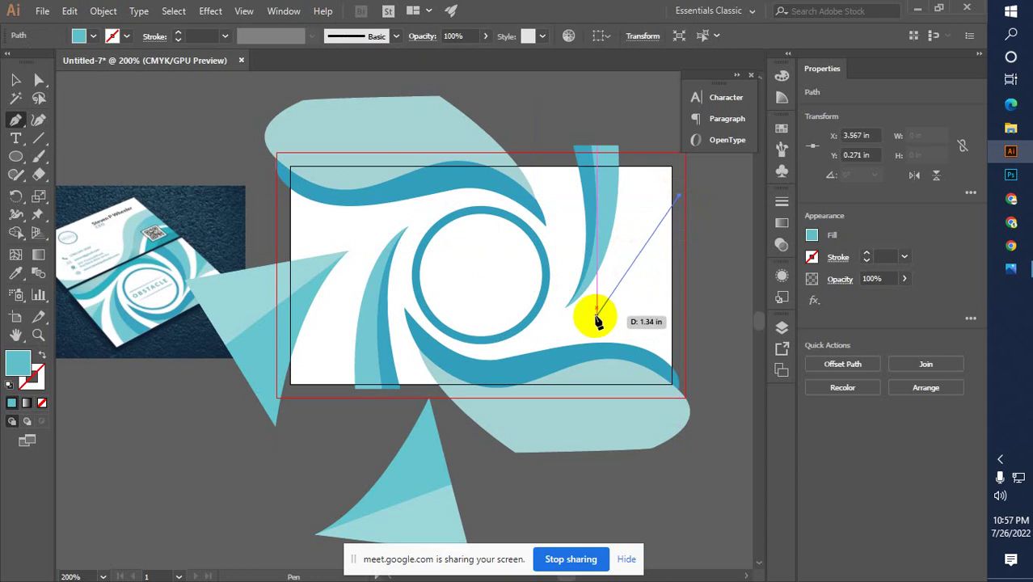
pyautogui.moveTo(596, 316)
pyautogui.mouseDown()
pyautogui.moveTo(537, 343)
pyautogui.moveTo(595, 322)
pyautogui.mouseUp()
pyautogui.click(597, 316)
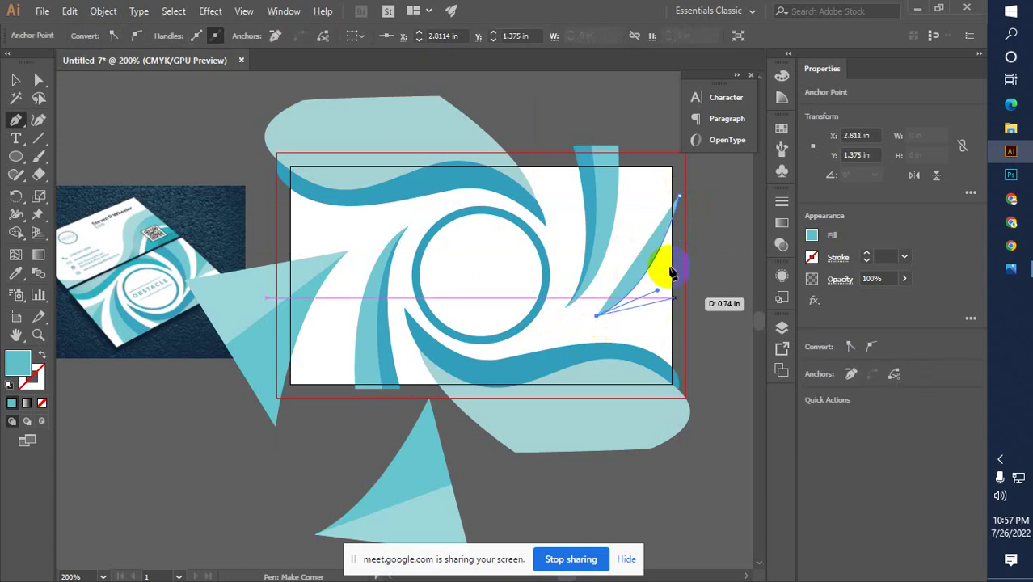
pyautogui.moveTo(680, 226)
pyautogui.mouseDown()
pyautogui.moveTo(692, 163)
pyautogui.moveTo(703, 155)
pyautogui.mouseUp()
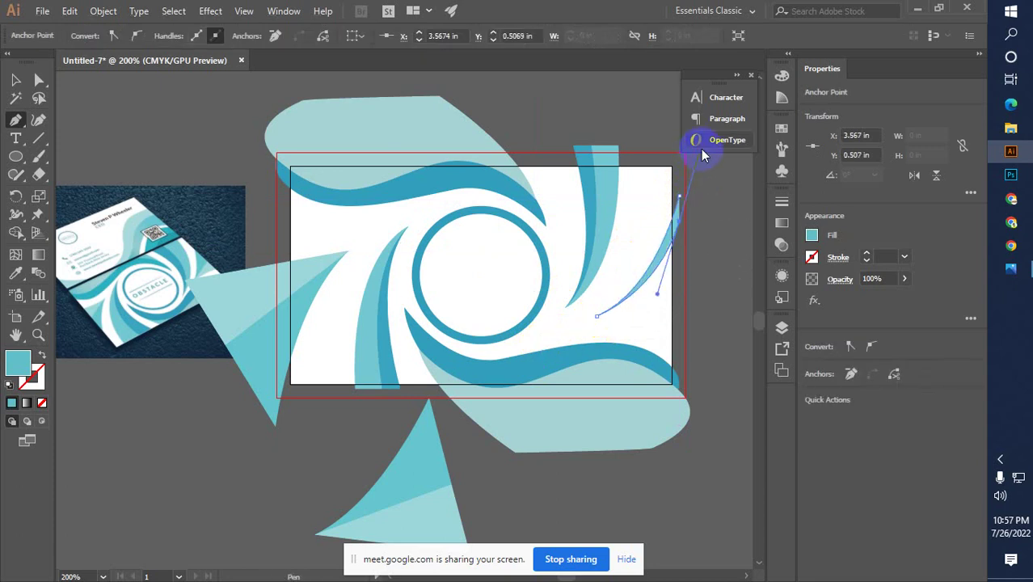
pyautogui.moveTo(667, 261); pyautogui.dragTo(679, 274)
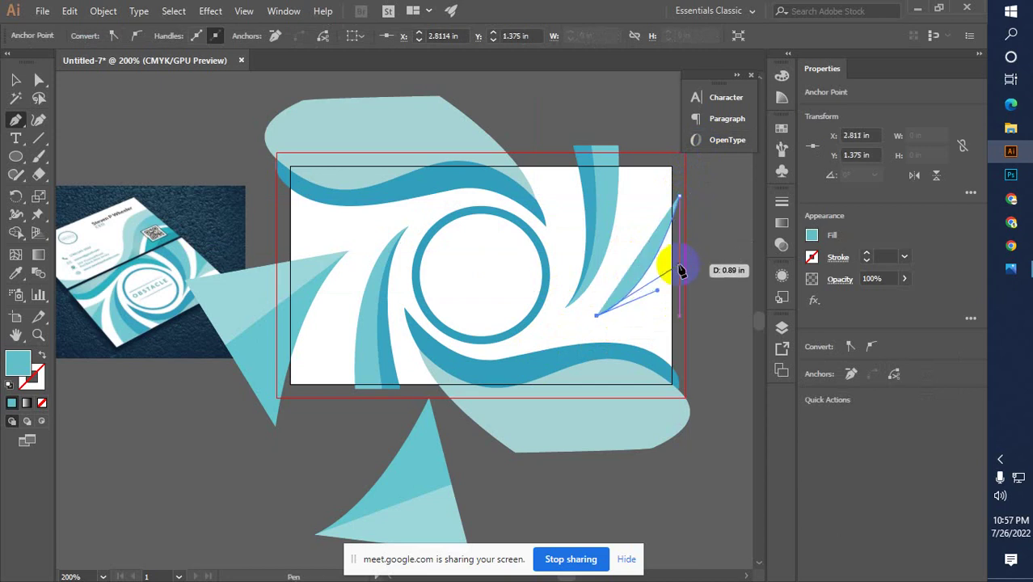
pyautogui.moveTo(681, 270); pyautogui.dragTo(664, 342)
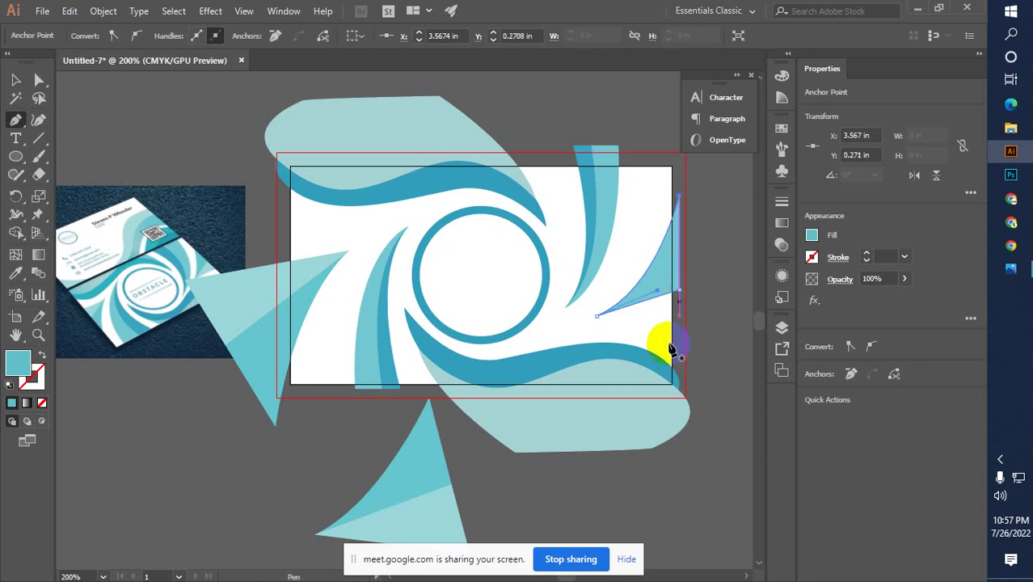
pyautogui.click(16, 80)
pyautogui.click(156, 107)
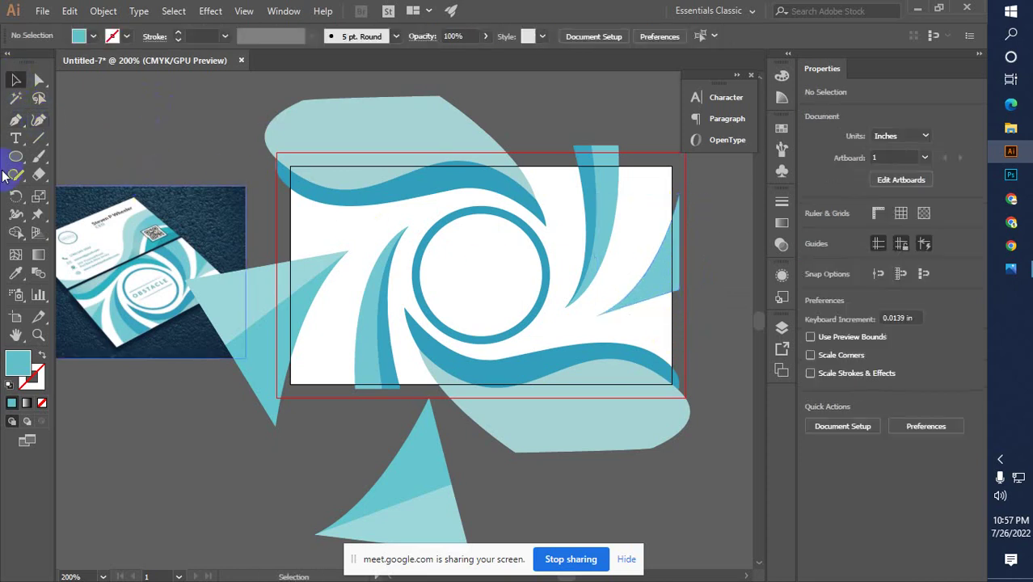
# Draw an adjoining triangular blade beneath the new one with the Pen tool and fill it with light teal sampled from the reference image.
pyautogui.click(15, 119)
pyautogui.click(676, 291)
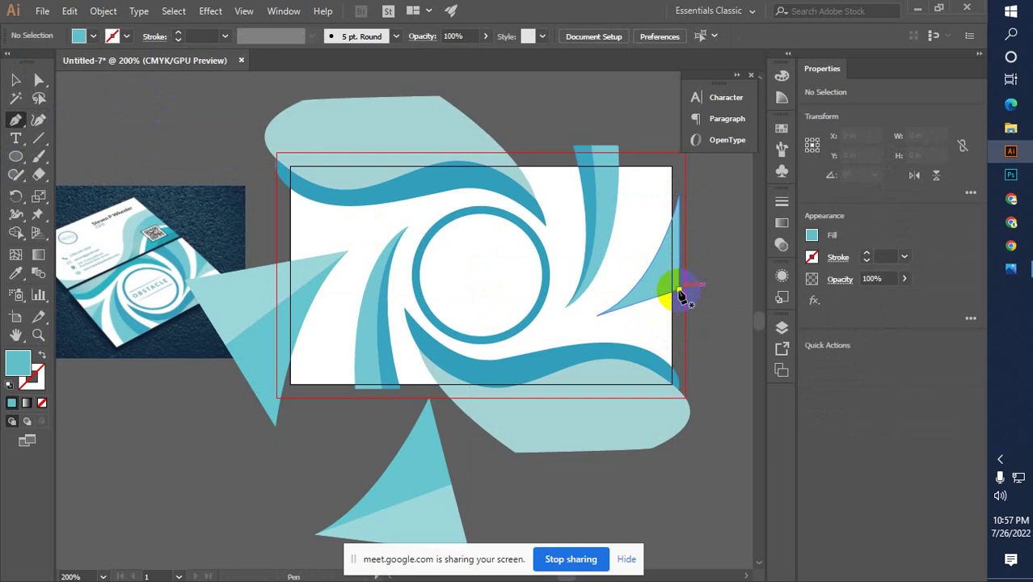
pyautogui.click(597, 315)
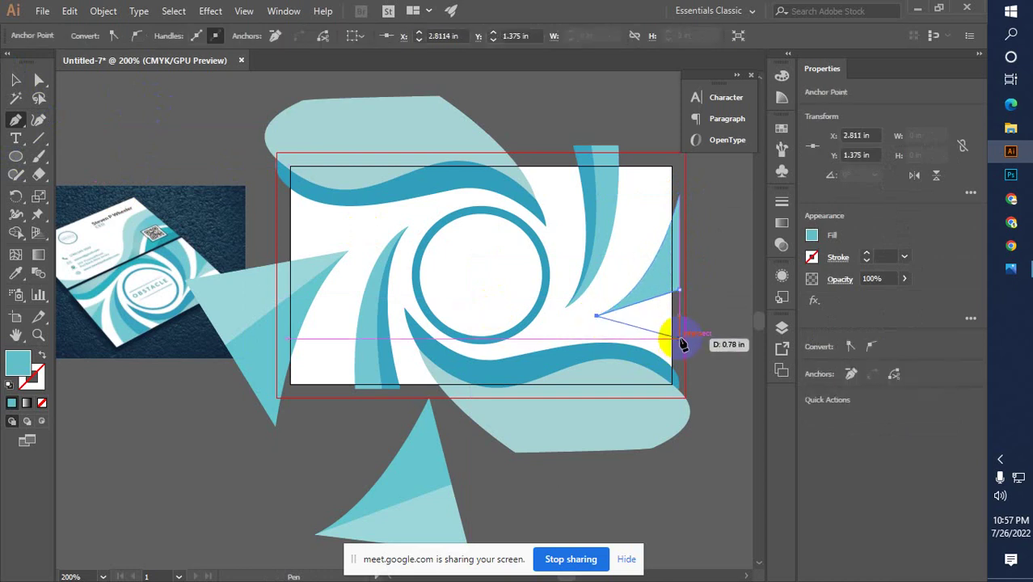
pyautogui.click(680, 295)
pyautogui.click(15, 273)
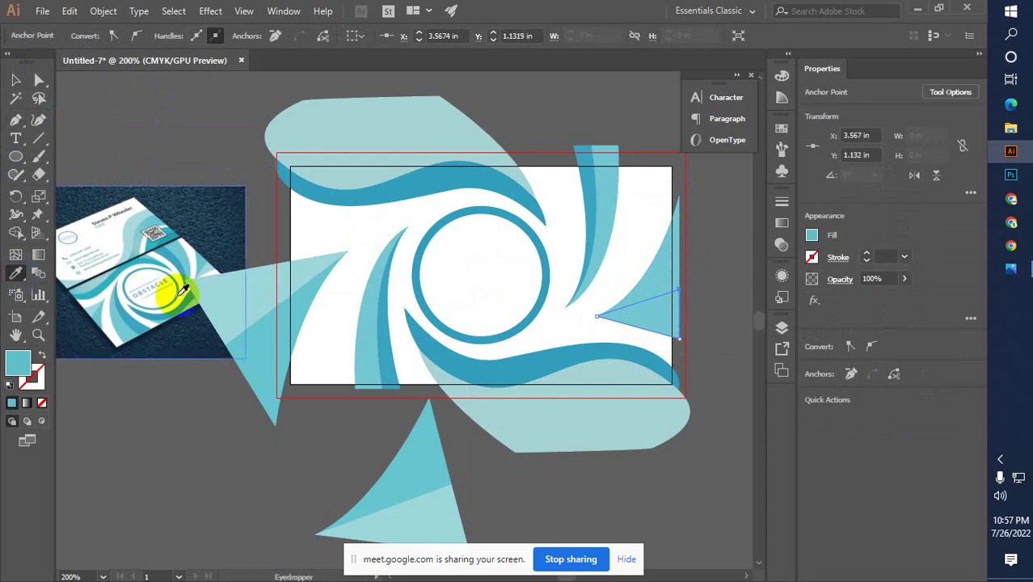
pyautogui.click(223, 262)
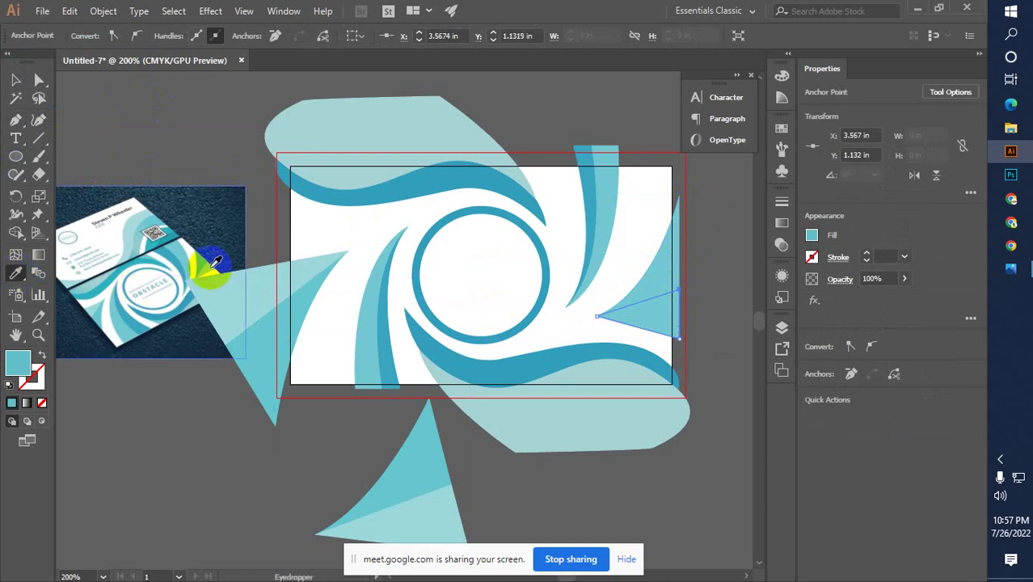
pyautogui.click(16, 79)
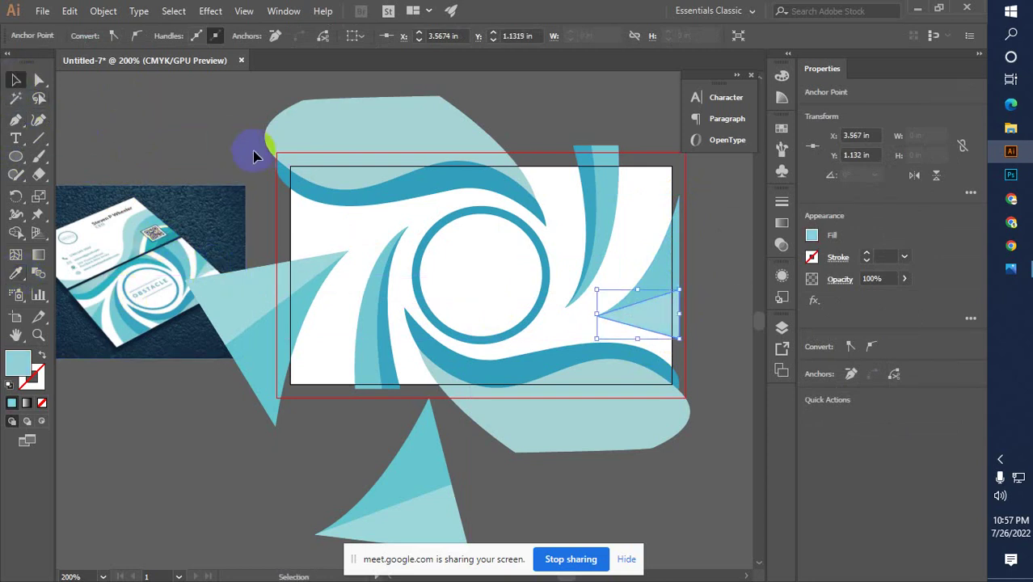
# Recolor the curved blade at the card's right edge with a teal sampled from the reference image, then deselect it.
pyautogui.click(658, 277)
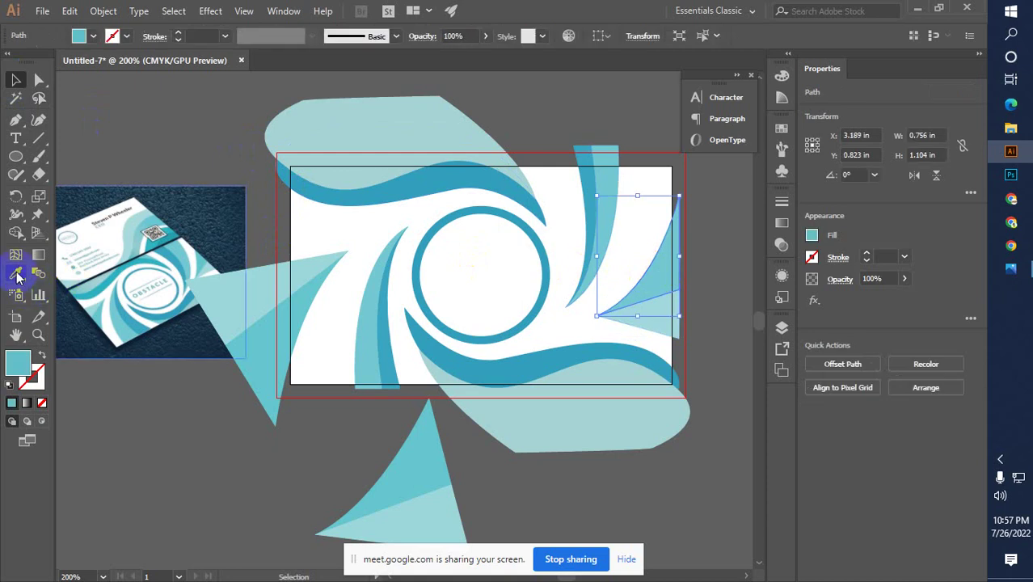
pyautogui.click(18, 277)
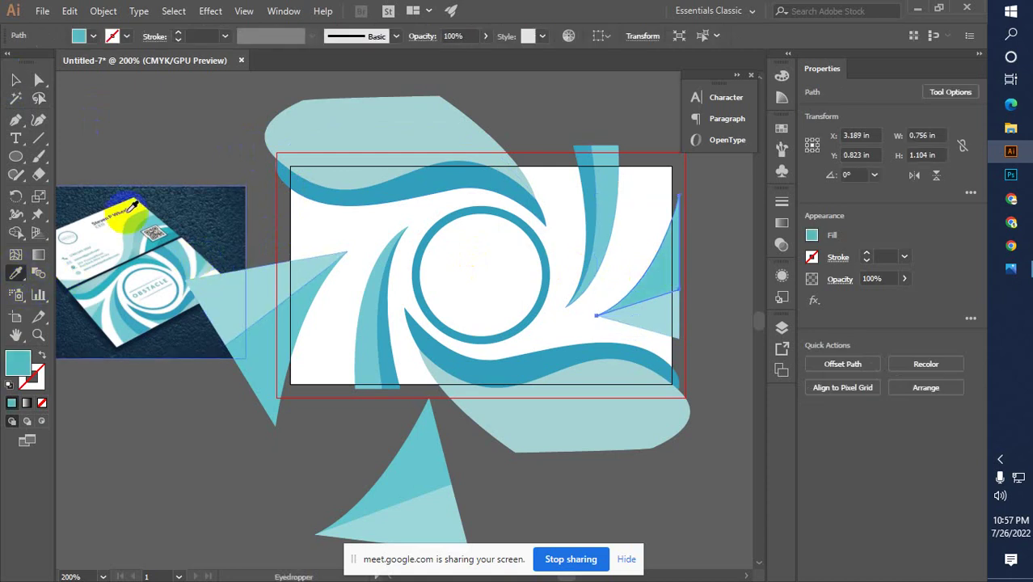
pyautogui.click(16, 81)
pyautogui.click(132, 130)
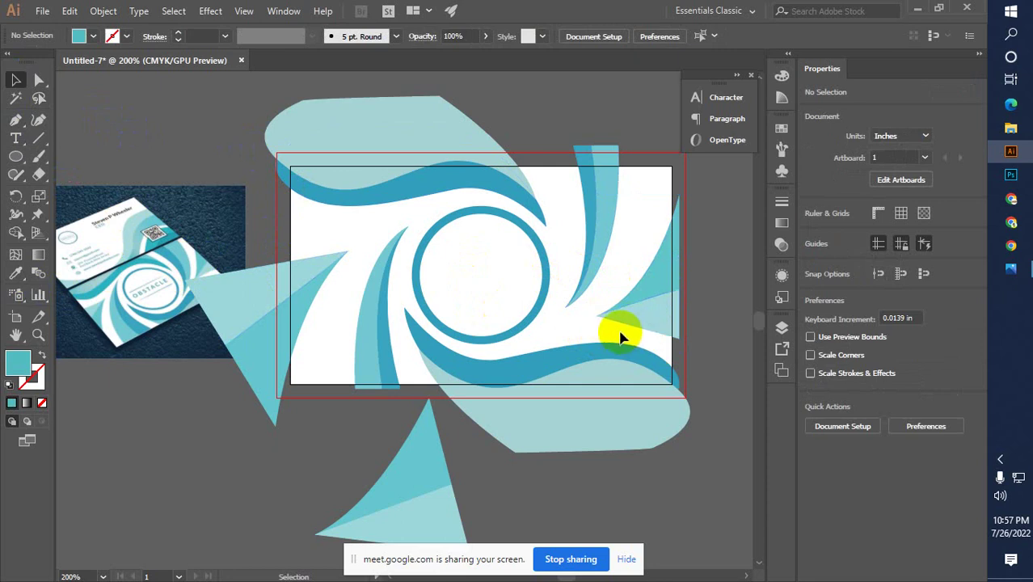
# Reshape the inner edge of the right-edge teal blade by adjusting the curve handle at its tip anchor.
pyautogui.click(627, 299)
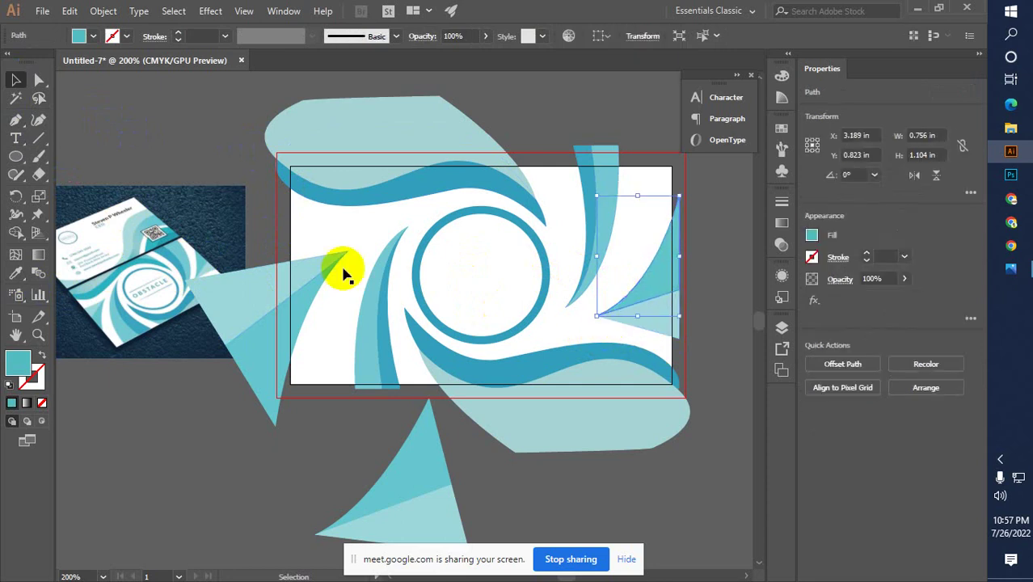
pyautogui.click(39, 80)
pyautogui.click(593, 315)
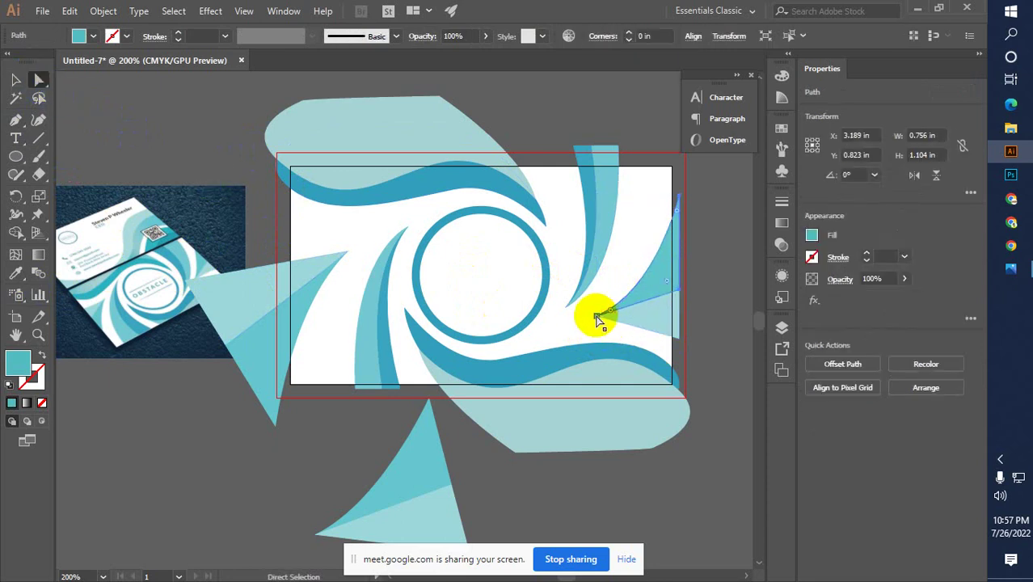
pyautogui.click(598, 318)
pyautogui.moveTo(656, 298); pyautogui.dragTo(656, 285)
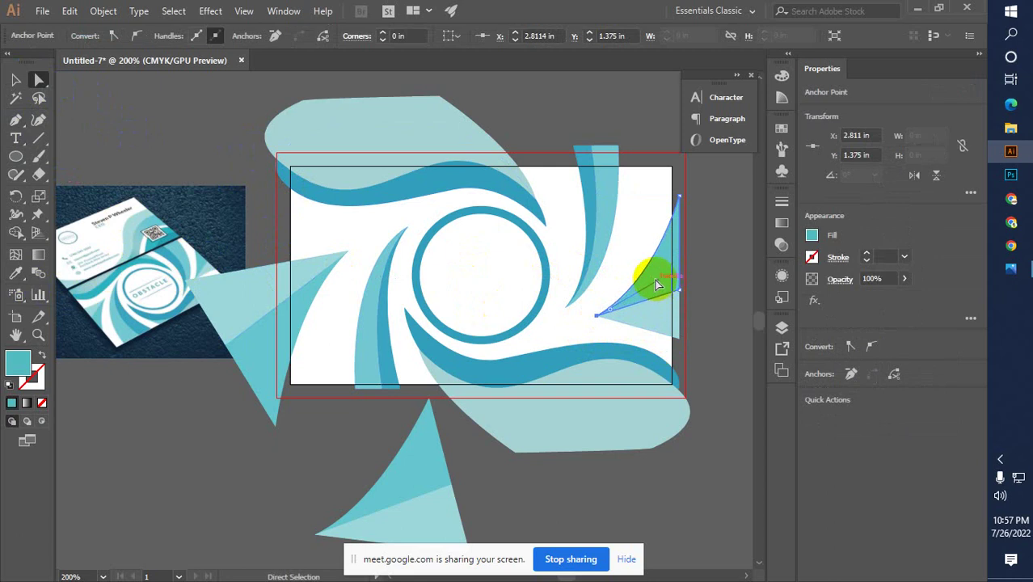
pyautogui.moveTo(657, 285); pyautogui.dragTo(656, 274)
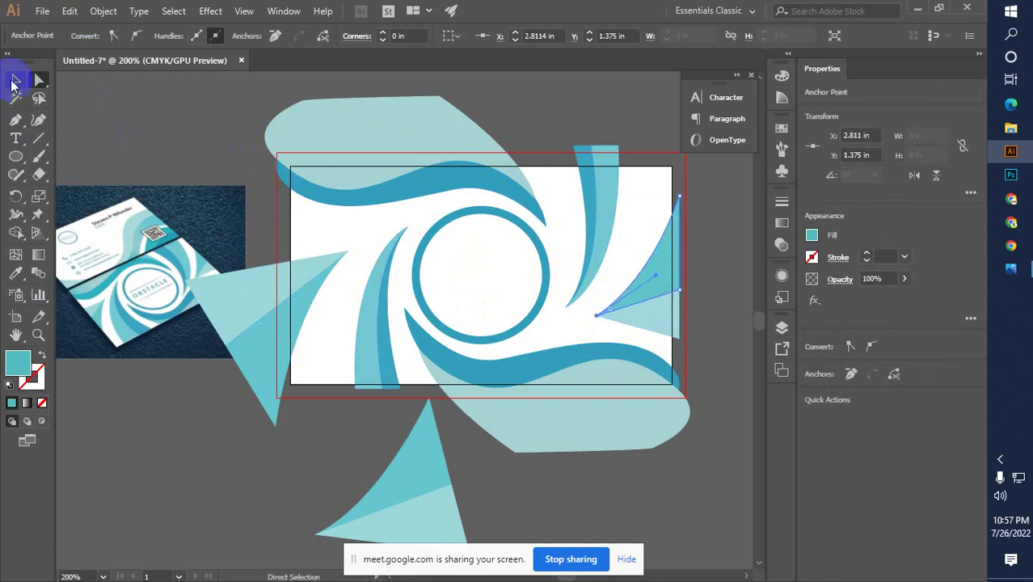
# Curve the lower edge of the light teal triangular blade from its tip with the Anchor Point tool, then deselect it.
pyautogui.click(13, 80)
pyautogui.click(652, 340)
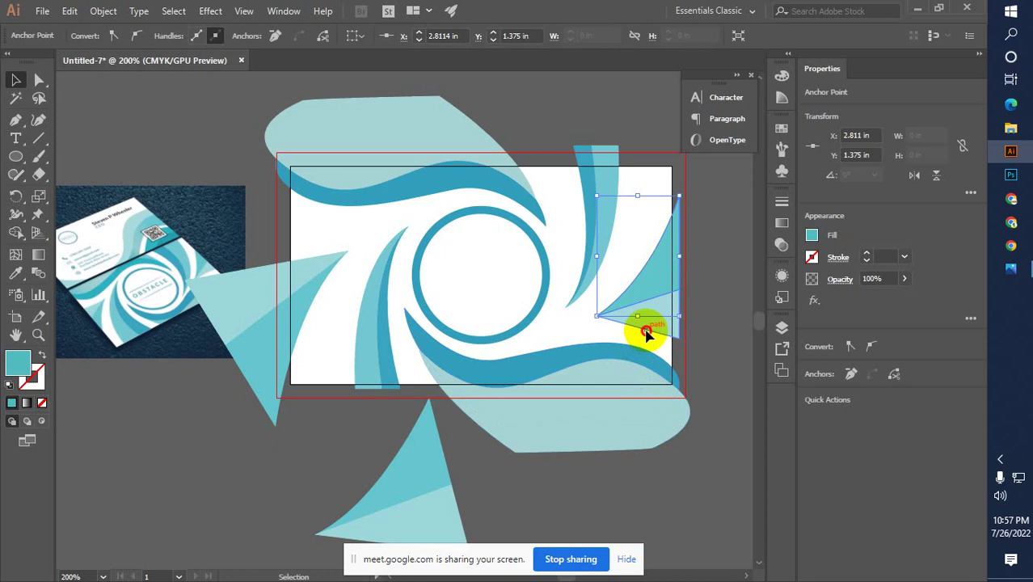
pyautogui.click(645, 330)
pyautogui.click(40, 80)
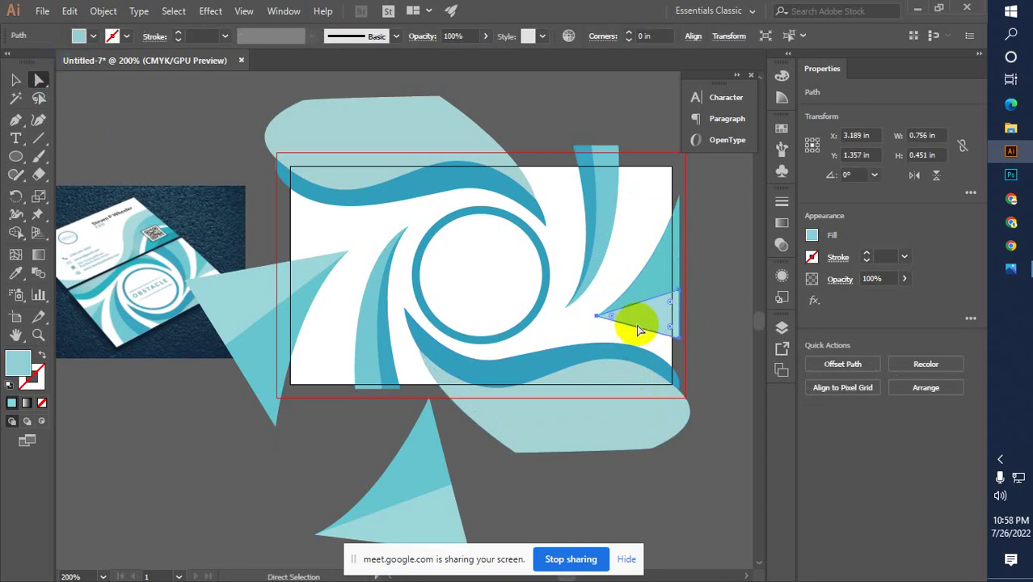
pyautogui.click(597, 314)
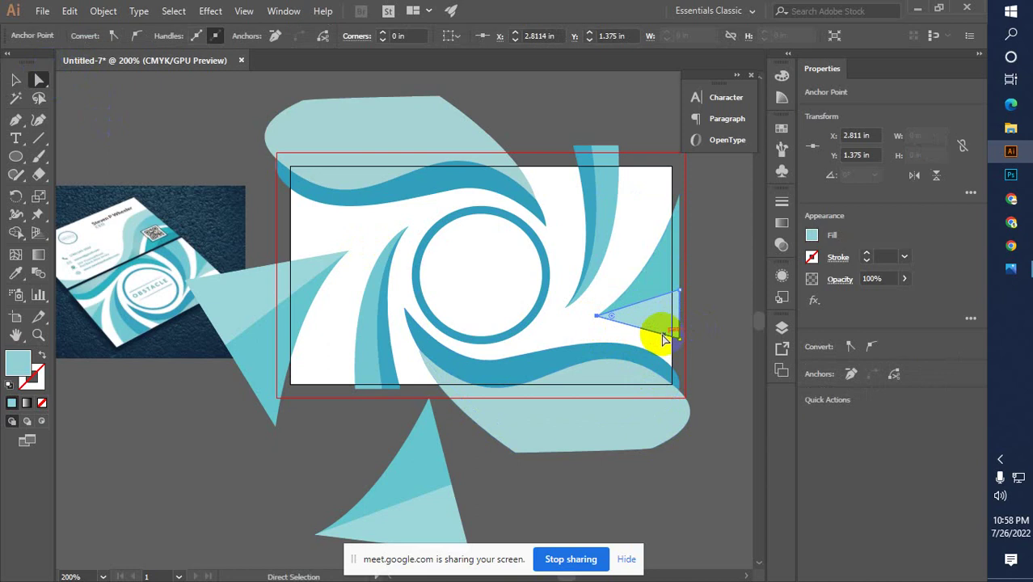
pyautogui.moveTo(16, 120); pyautogui.dragTo(73, 173)
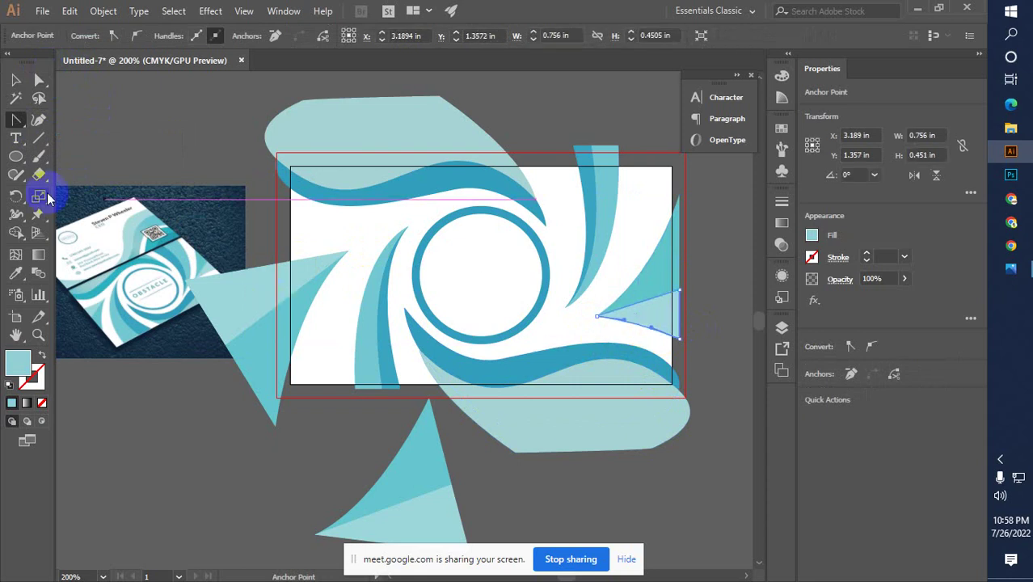
pyautogui.click(15, 79)
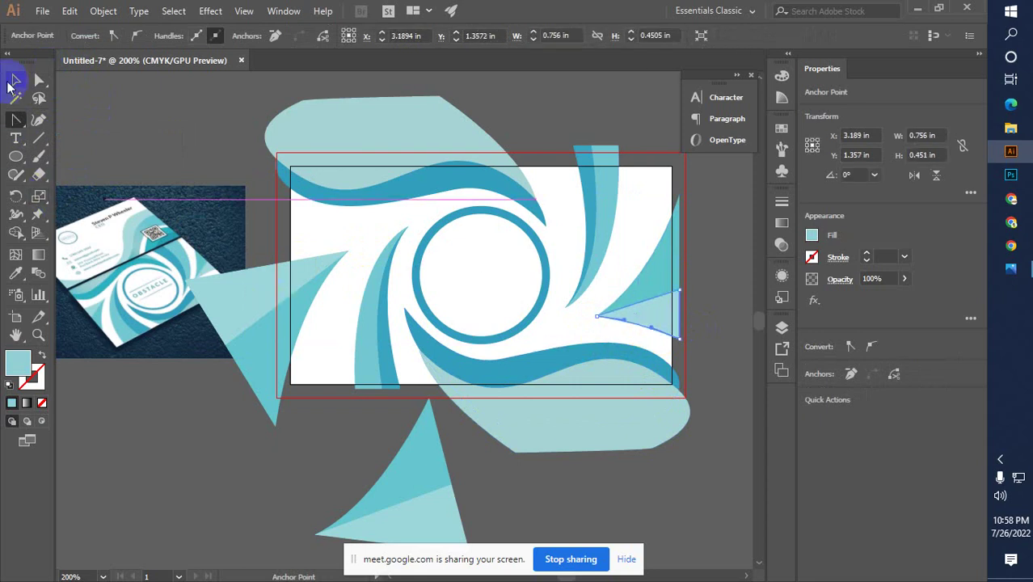
pyautogui.click(714, 346)
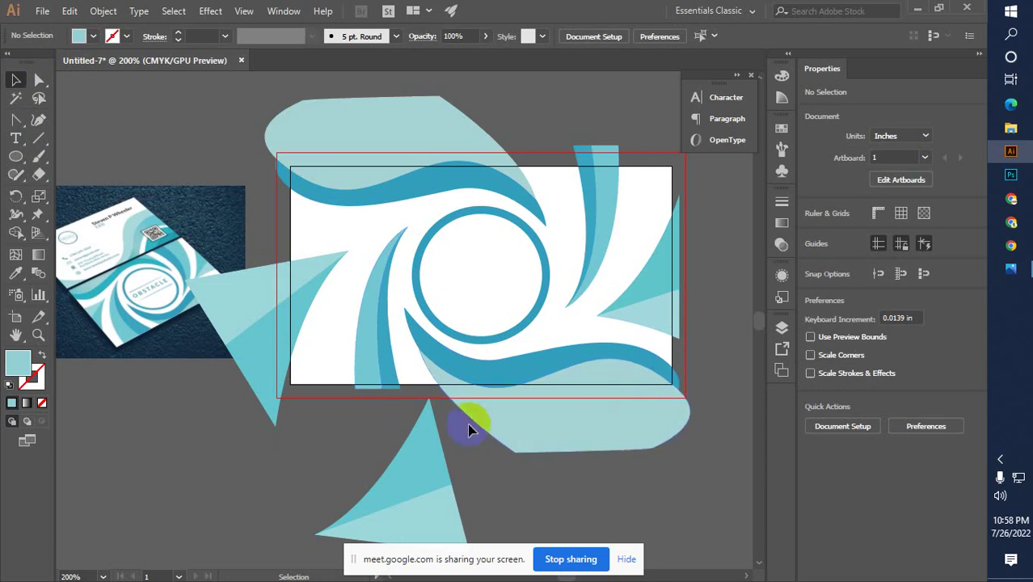
# Delete the spare two-tone blade pair below the card.
pyautogui.click(370, 477)
pyautogui.click(307, 495)
pyautogui.click(403, 532)
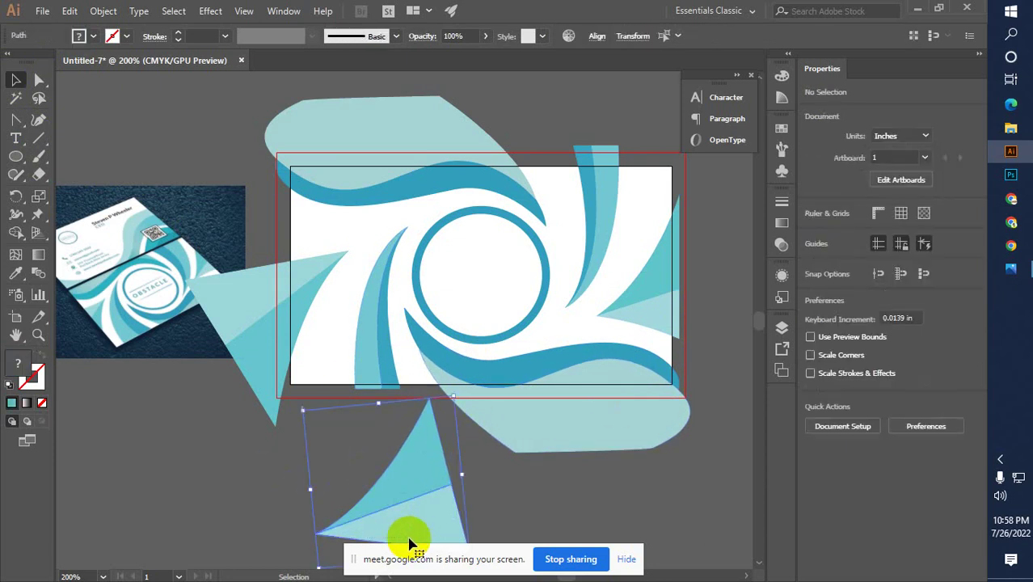
pyautogui.press('Delete')
# Move the reference image farther left of the artwork, to about X -1.909 in, Y 0.907 in.
pyautogui.hotkey('ctrl', '-')
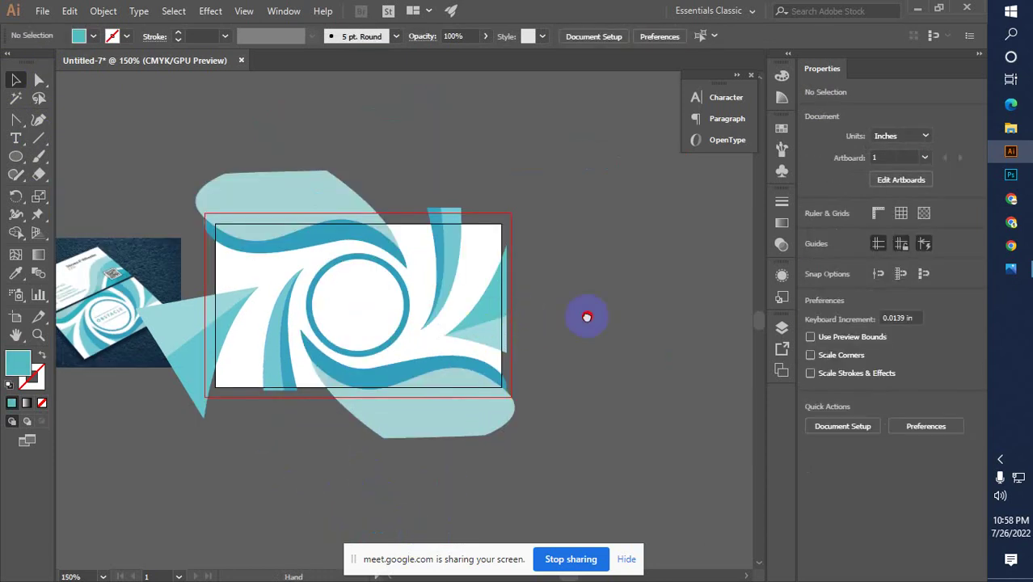
pyautogui.hscroll(-3, 588, 316)
pyautogui.click(222, 301)
pyautogui.moveTo(222, 301); pyautogui.dragTo(186, 296)
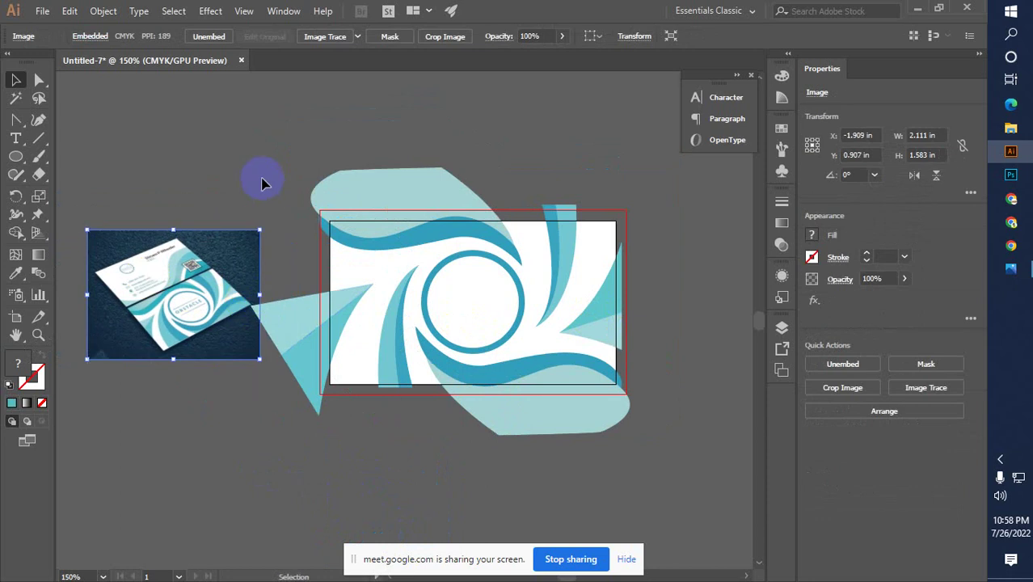
pyautogui.click(284, 243)
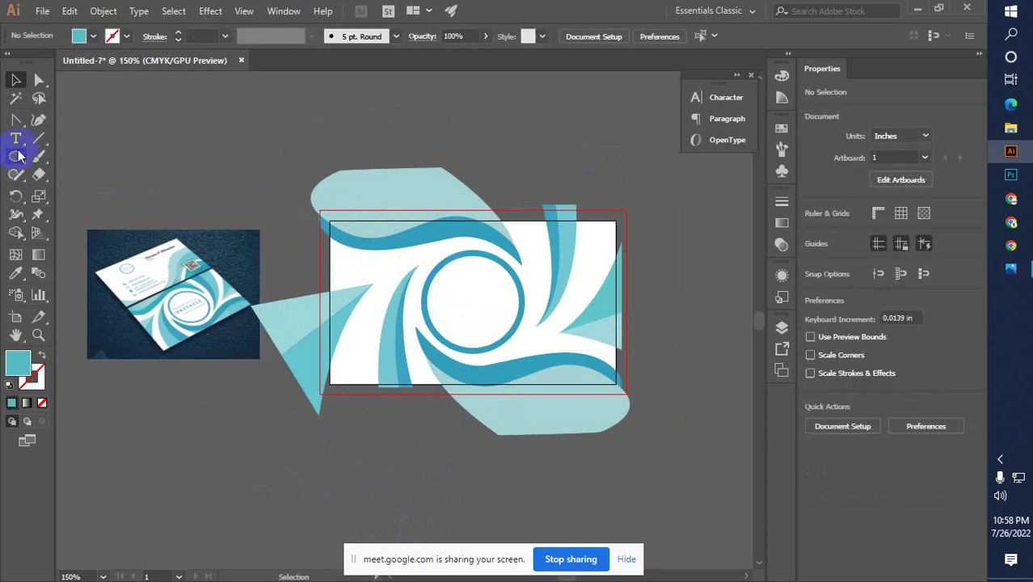
# Draw a teal rectangle about 3.498 x 2 in covering the artboard on top of the artwork.
pyautogui.moveTo(20, 156); pyautogui.dragTo(78, 154)
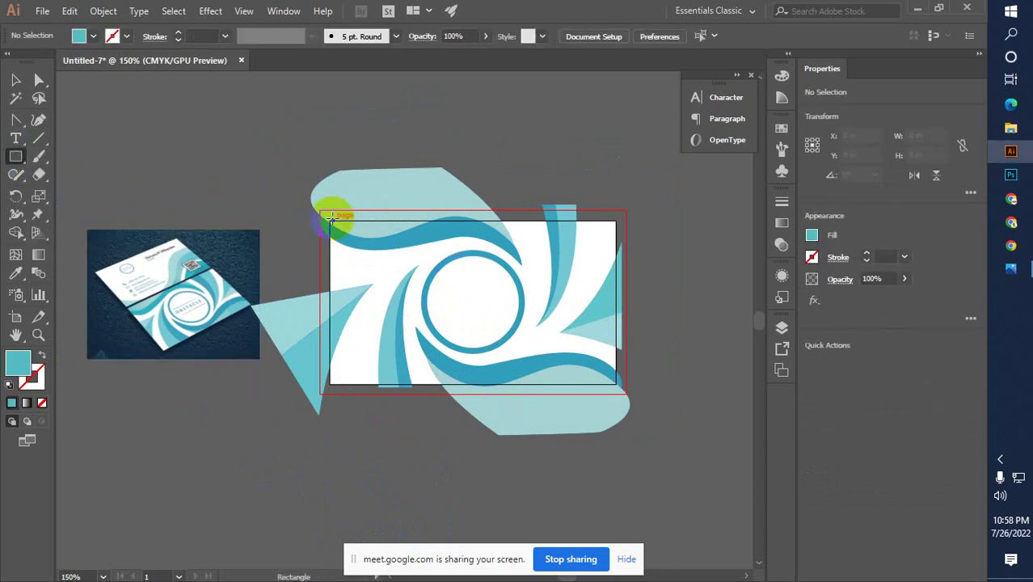
pyautogui.moveTo(485, 322); pyautogui.dragTo(615, 384)
pyautogui.click(16, 80)
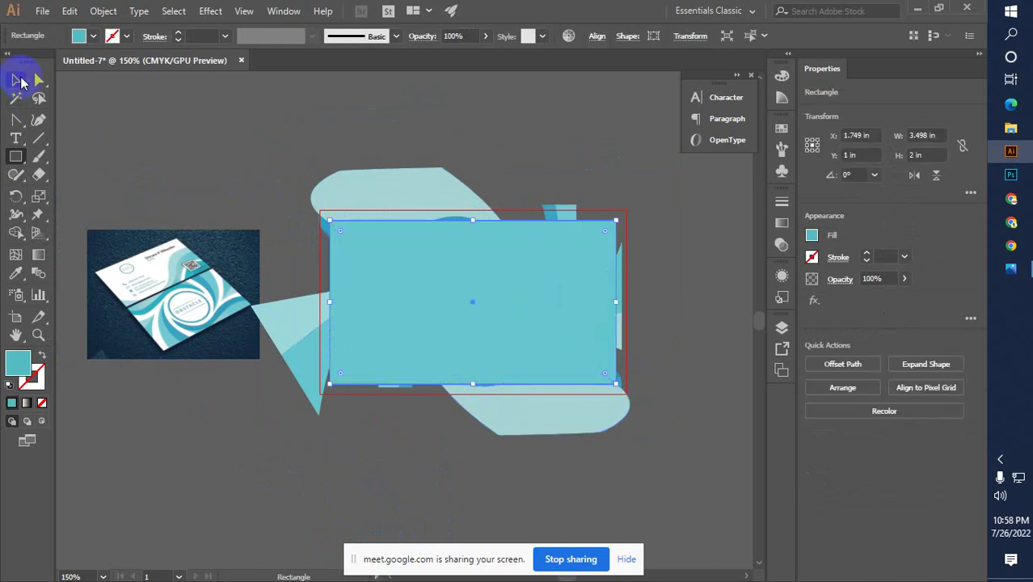
pyautogui.click(317, 136)
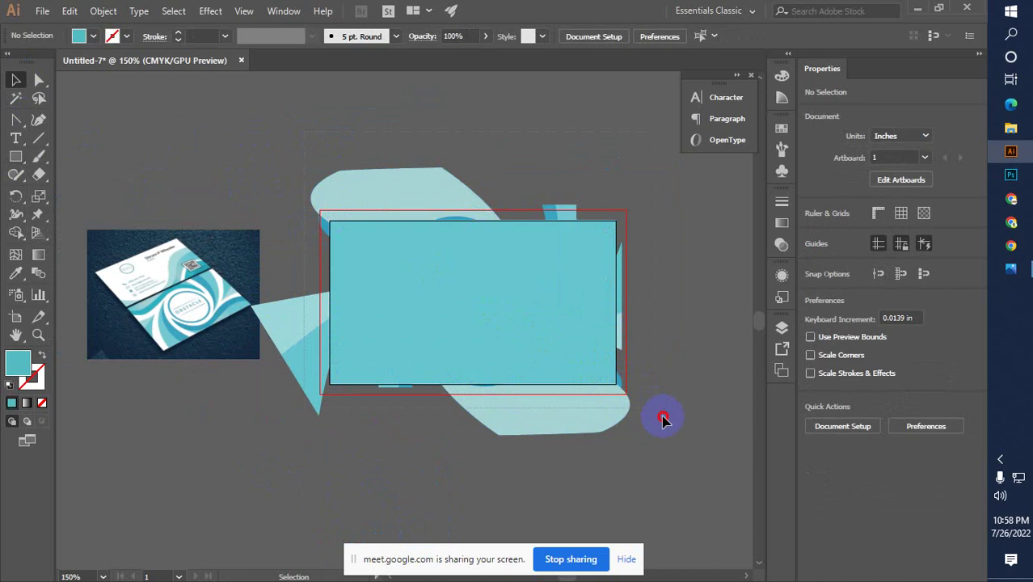
# Clip all the waves, blades and ring to the card-sized rectangle with a clipping mask and deselect.
pyautogui.moveTo(664, 416); pyautogui.dragTo(529, 291)
pyautogui.rightClick(531, 293)
pyautogui.click(619, 429)
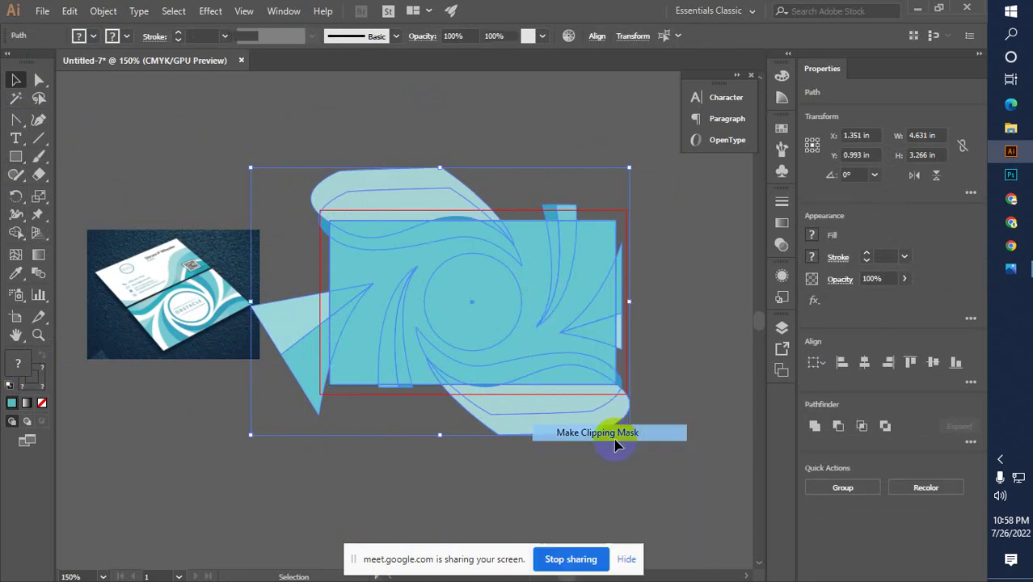
pyautogui.click(173, 315)
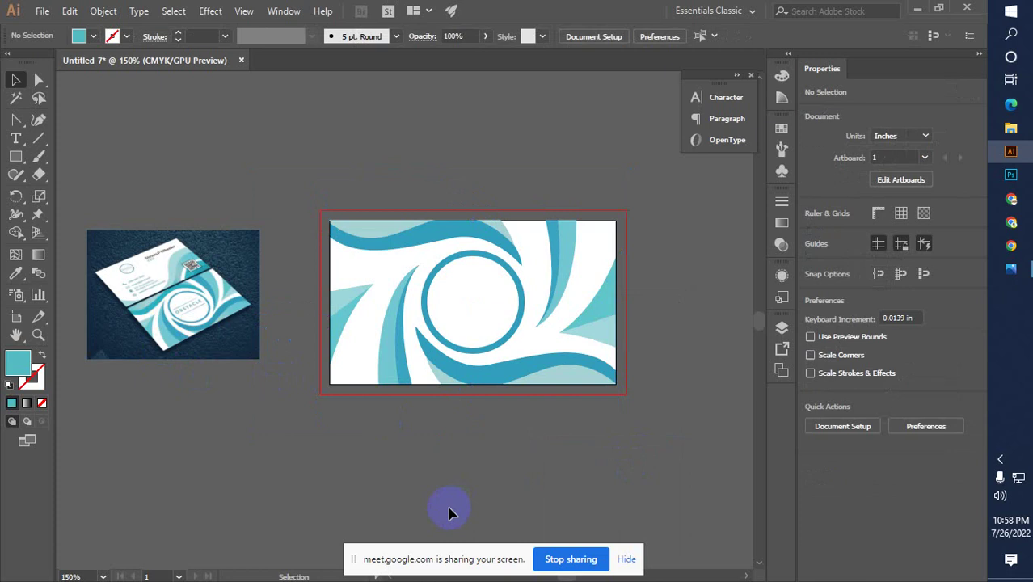
pyautogui.click(402, 356)
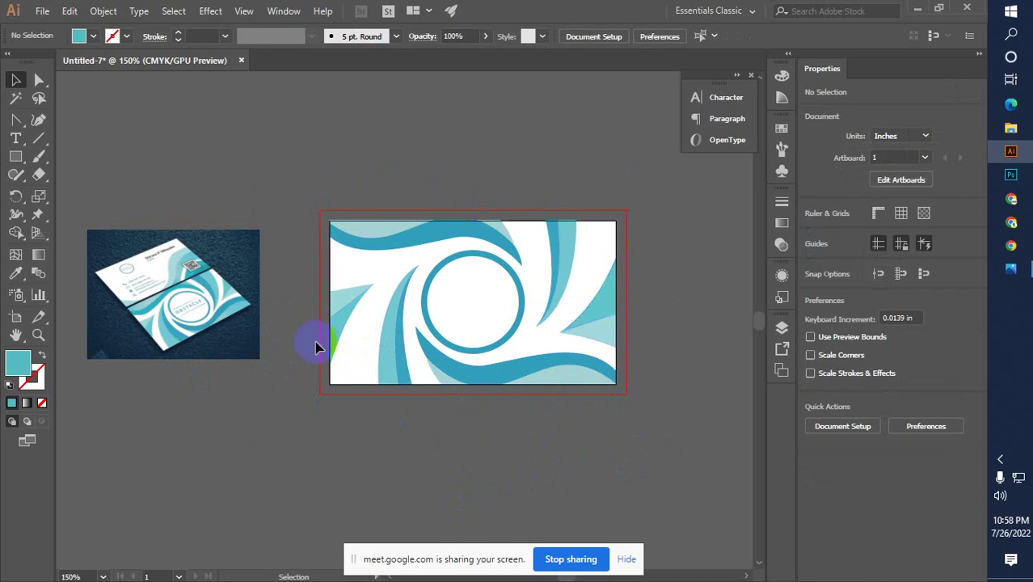
pyautogui.click(554, 319)
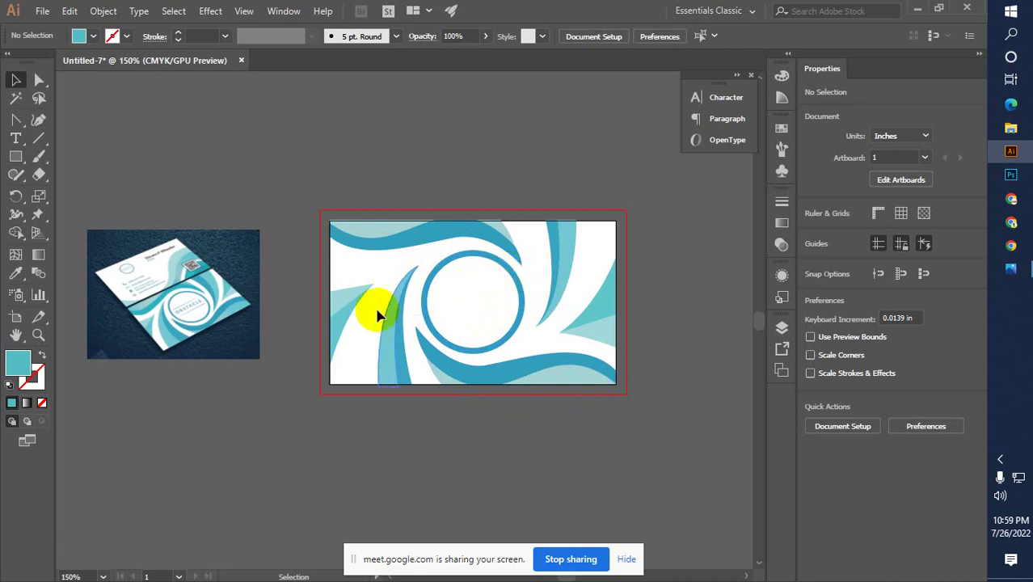
pyautogui.moveTo(355, 313); pyautogui.dragTo(315, 322)
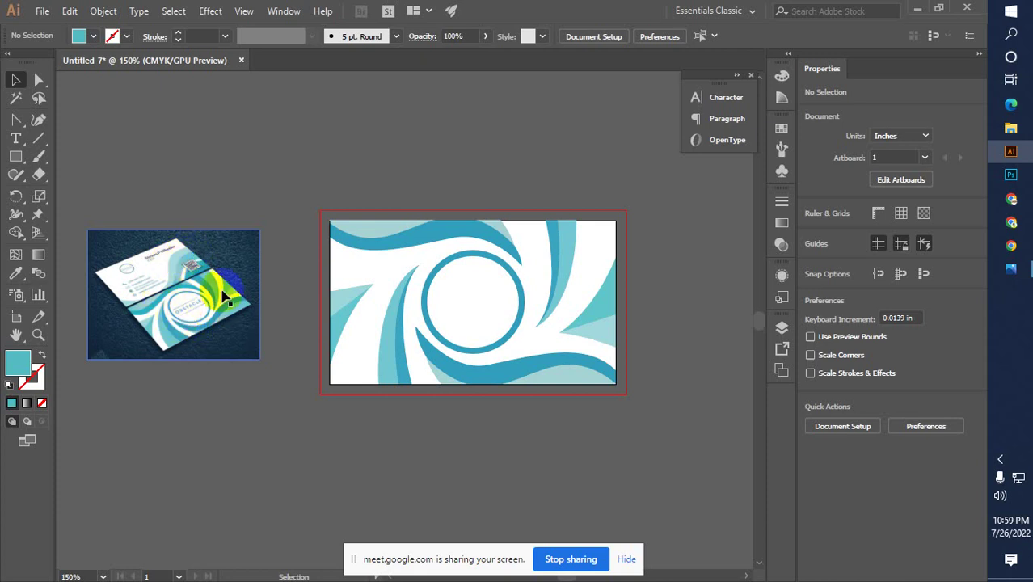
pyautogui.click(511, 417)
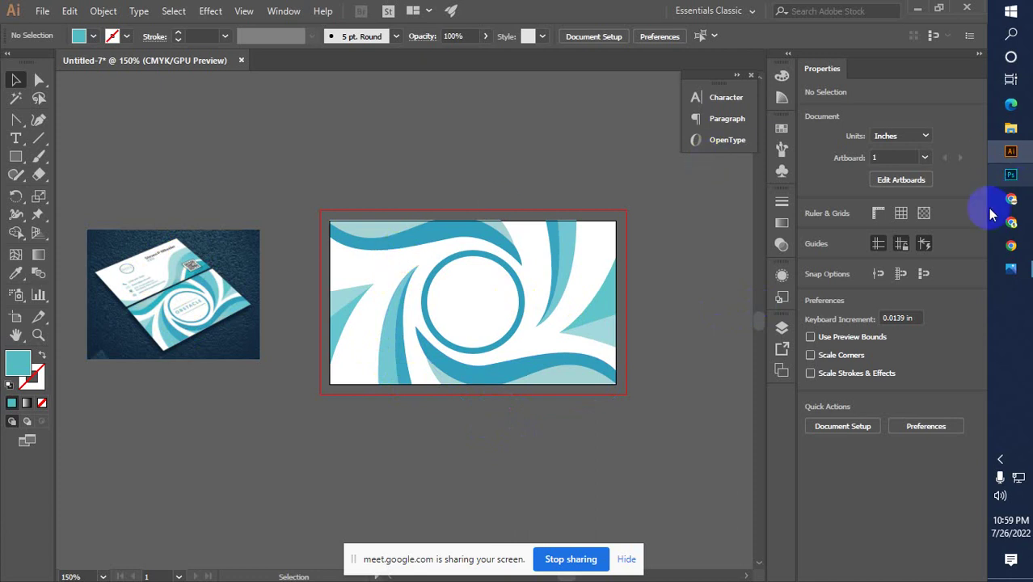
# Switch to Chrome, open the Google Meet call page and close the downloads bar.
pyautogui.click(1017, 229)
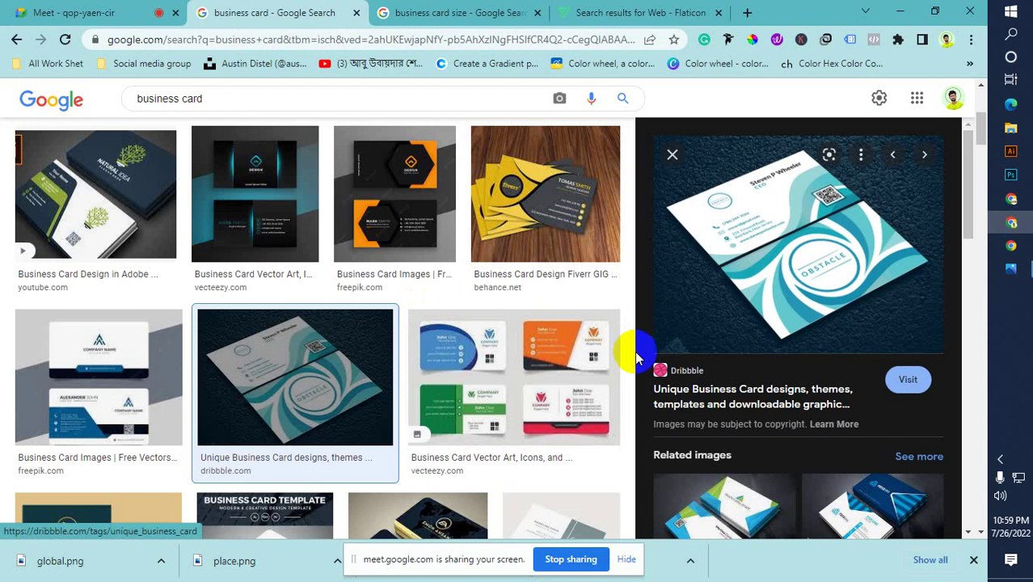
pyautogui.click(36, 12)
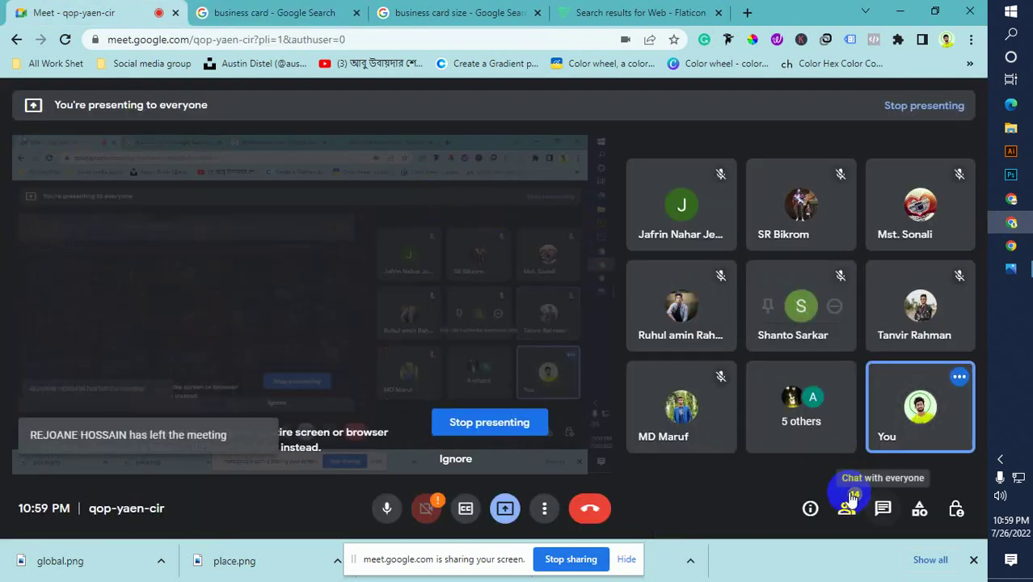
pyautogui.click(973, 561)
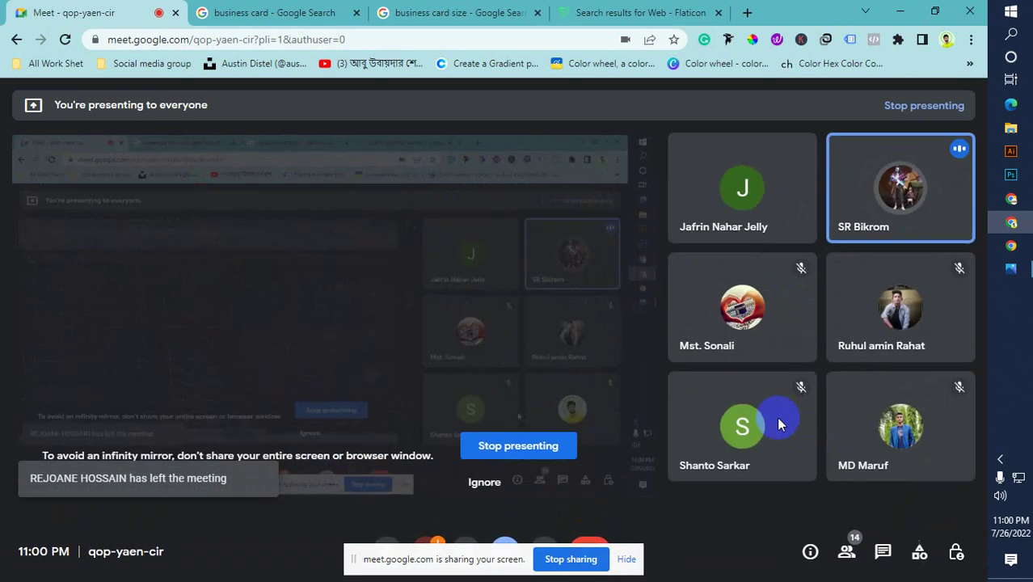
# Return to the business card image results, dismiss the presenting notification, close the image preview and browse more designs.
pyautogui.click(311, 12)
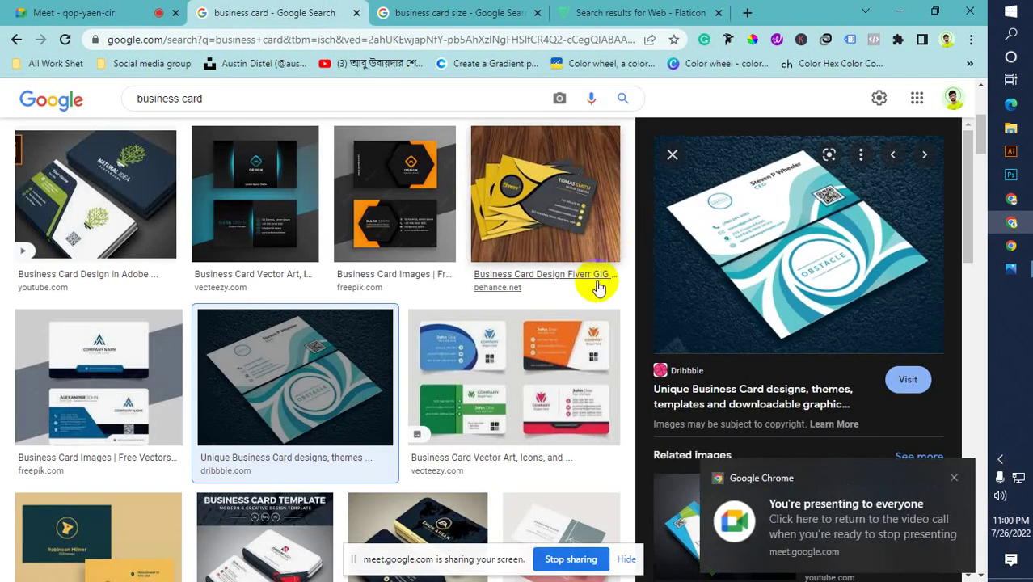
pyautogui.click(953, 480)
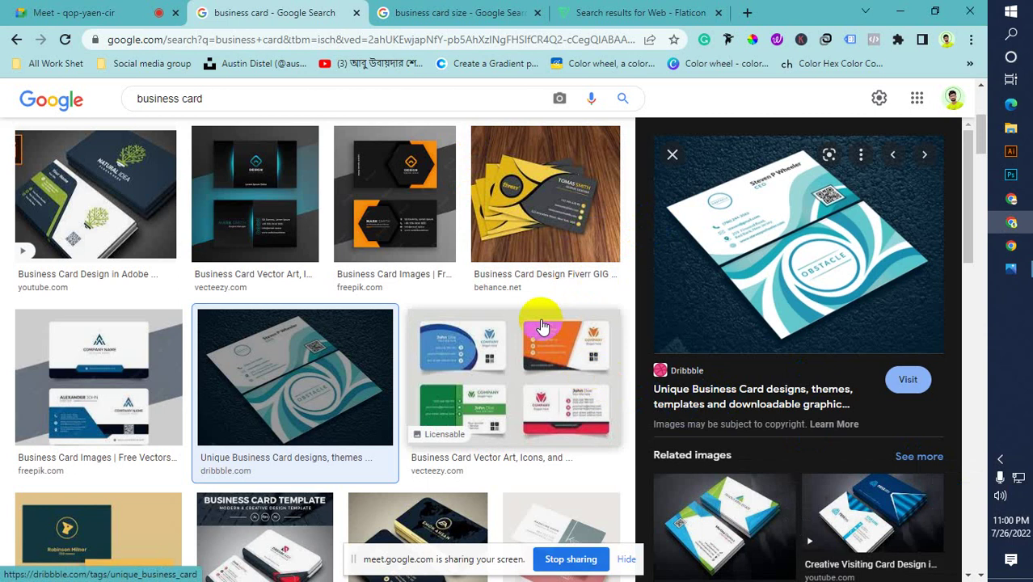
pyautogui.scroll(-2, 526, 322)
pyautogui.scroll(-2, 525, 324)
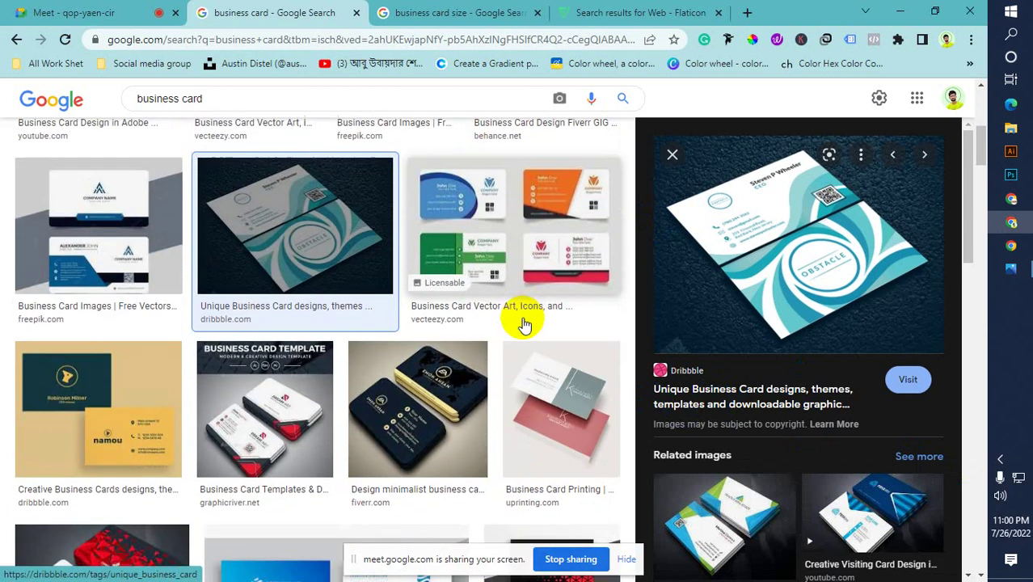
pyautogui.scroll(-2, 530, 315)
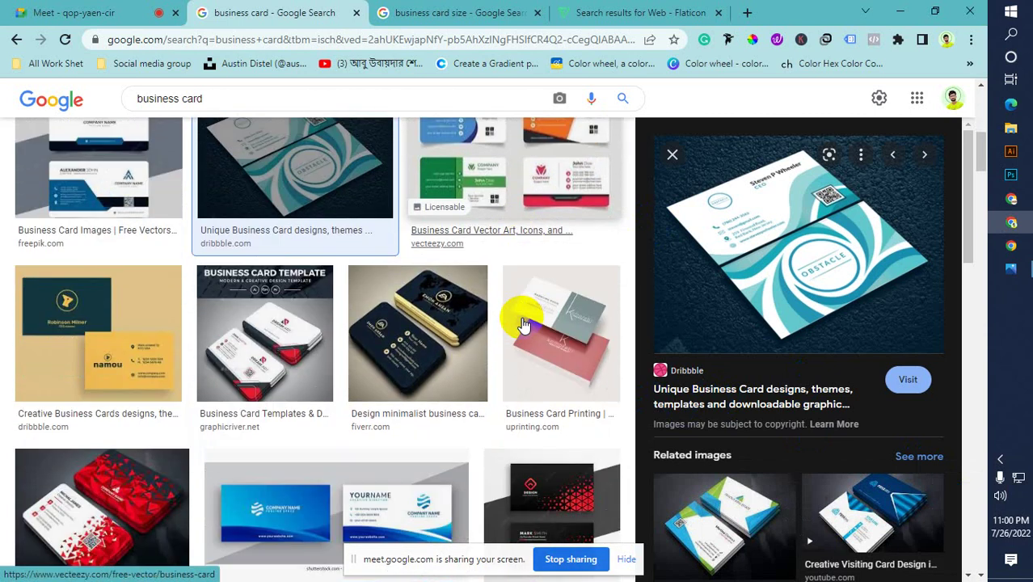
pyautogui.click(672, 155)
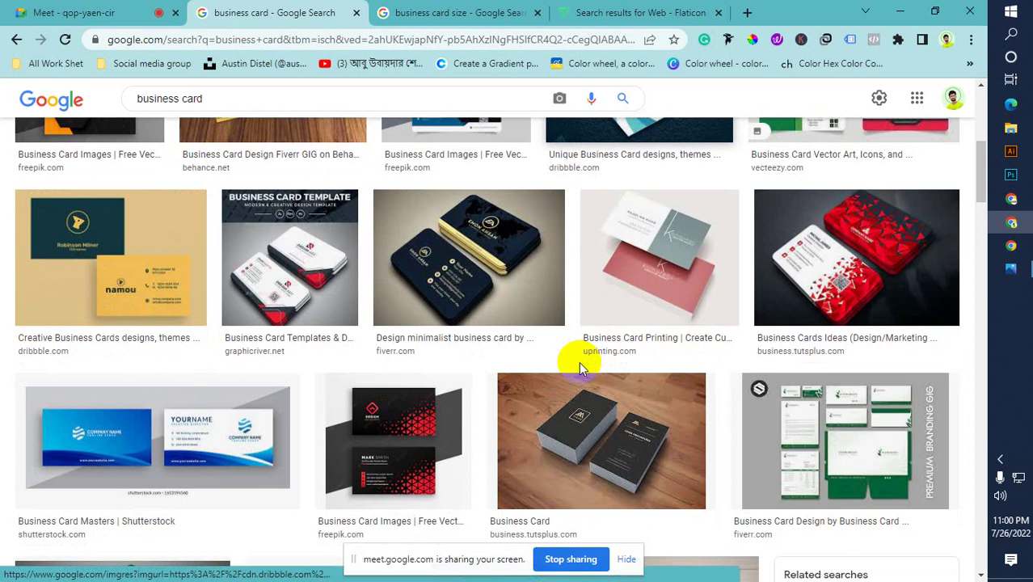
pyautogui.scroll(-1, 579, 361)
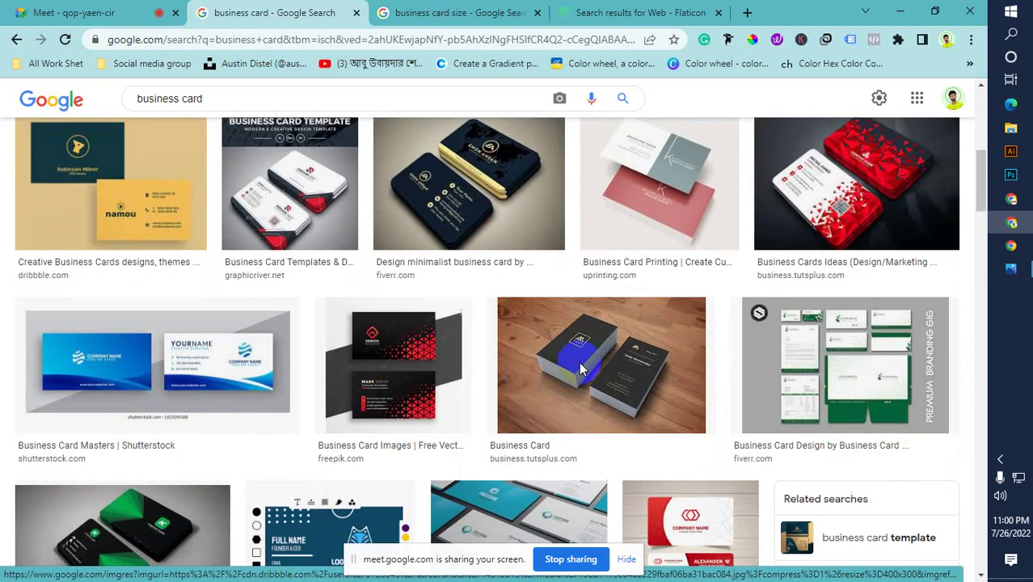
# Preview the black business card with red triangles from Freepik in the image results and close the preview.
pyautogui.scroll(-1, 579, 364)
pyautogui.scroll(-1, 581, 369)
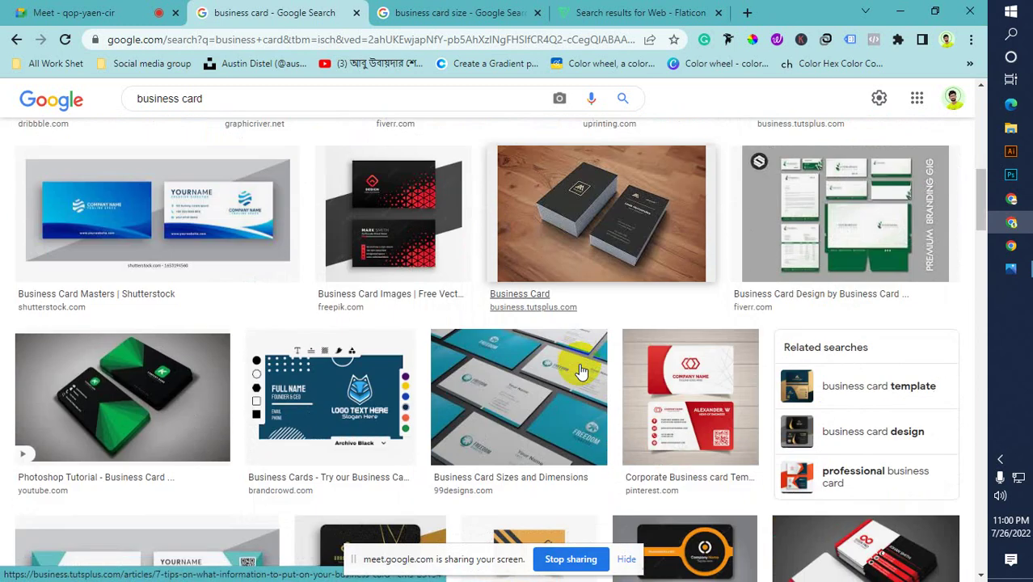
pyautogui.scroll(-1, 580, 370)
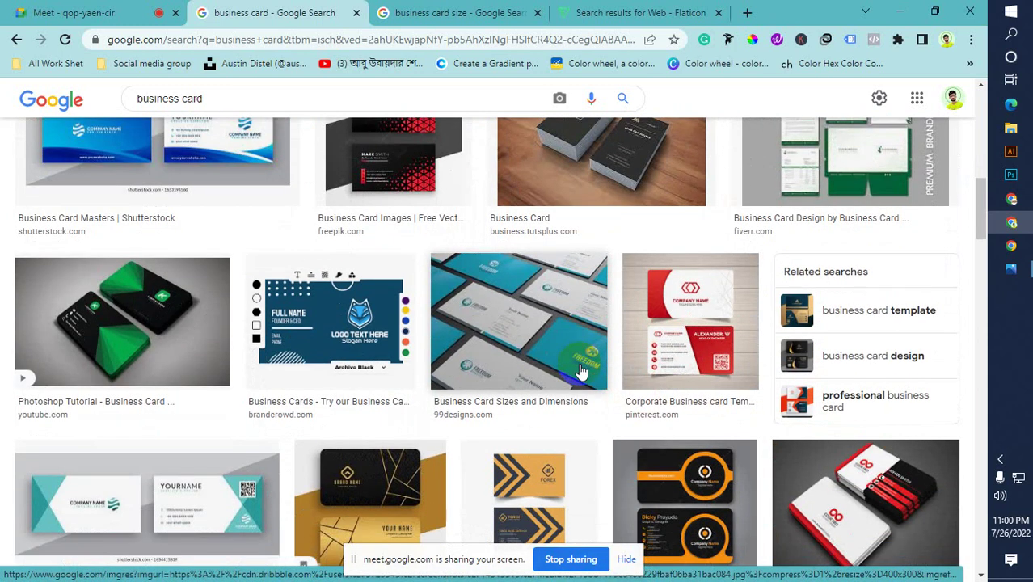
pyautogui.click(422, 186)
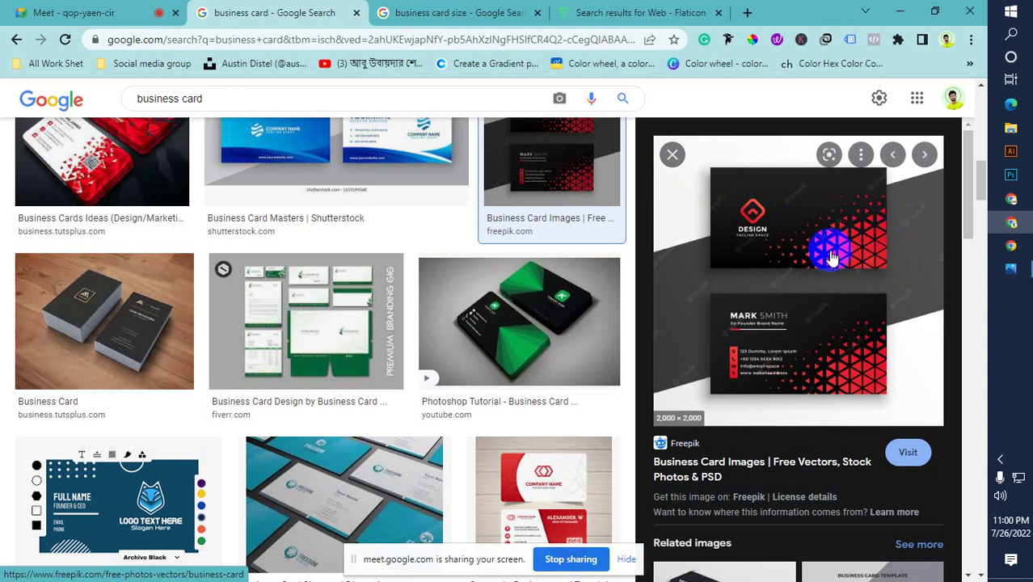
pyautogui.click(671, 161)
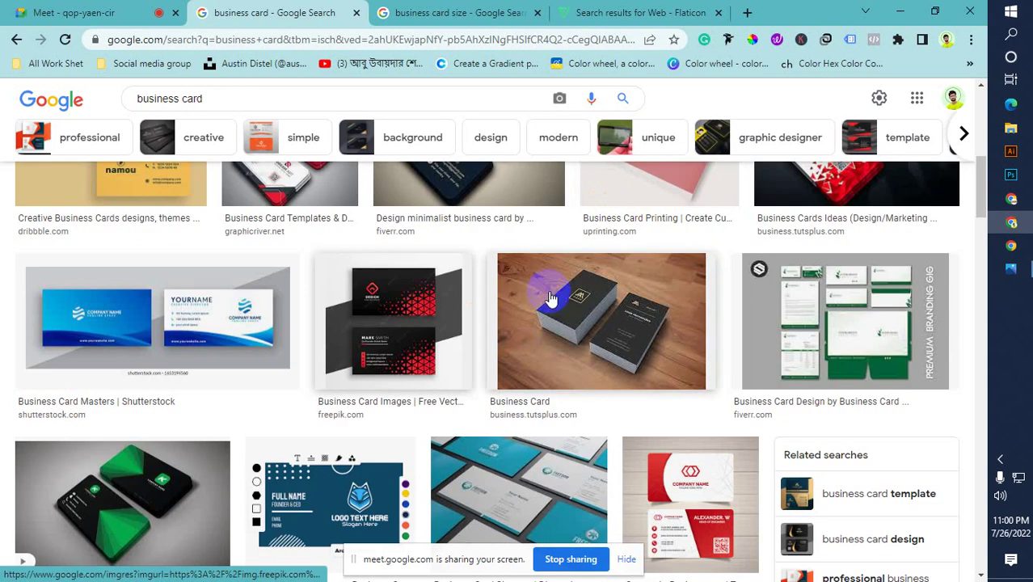
pyautogui.click(508, 312)
# Browse further through the business card image results, comparing layouts, colours and shapes for another reference design.
pyautogui.scroll(-1, 508, 313)
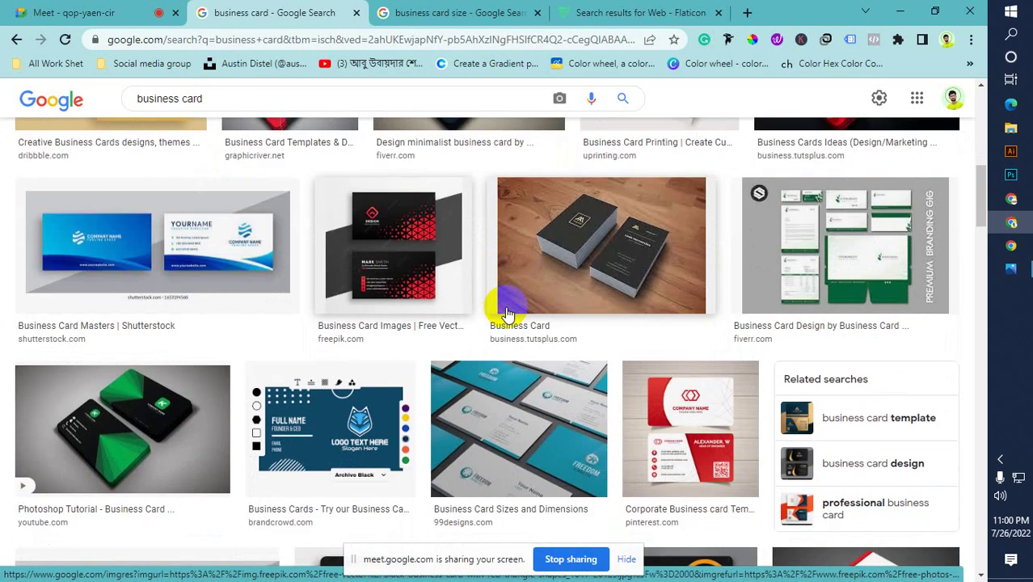
pyautogui.scroll(-4, 508, 313)
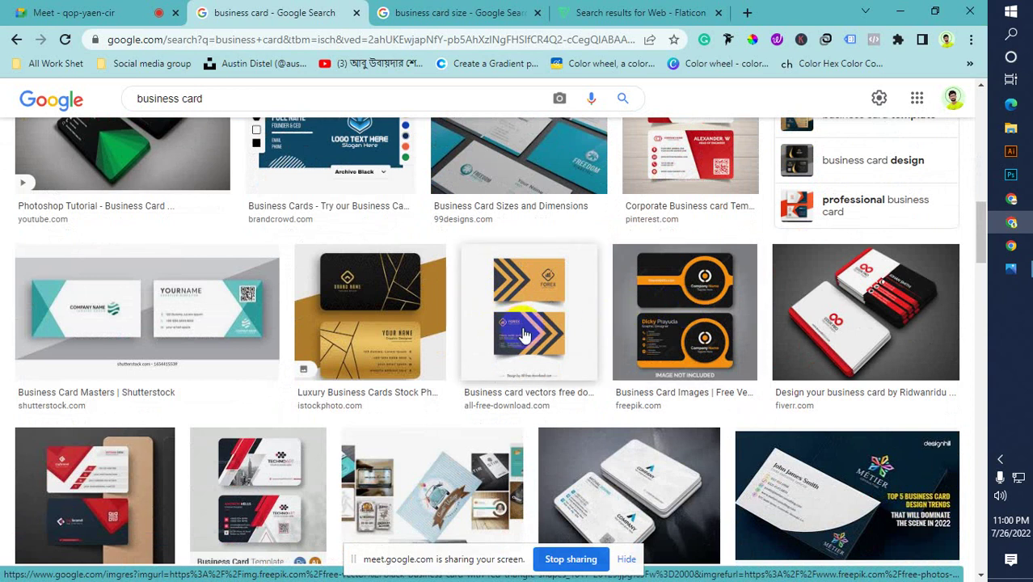
pyautogui.scroll(-2, 450, 362)
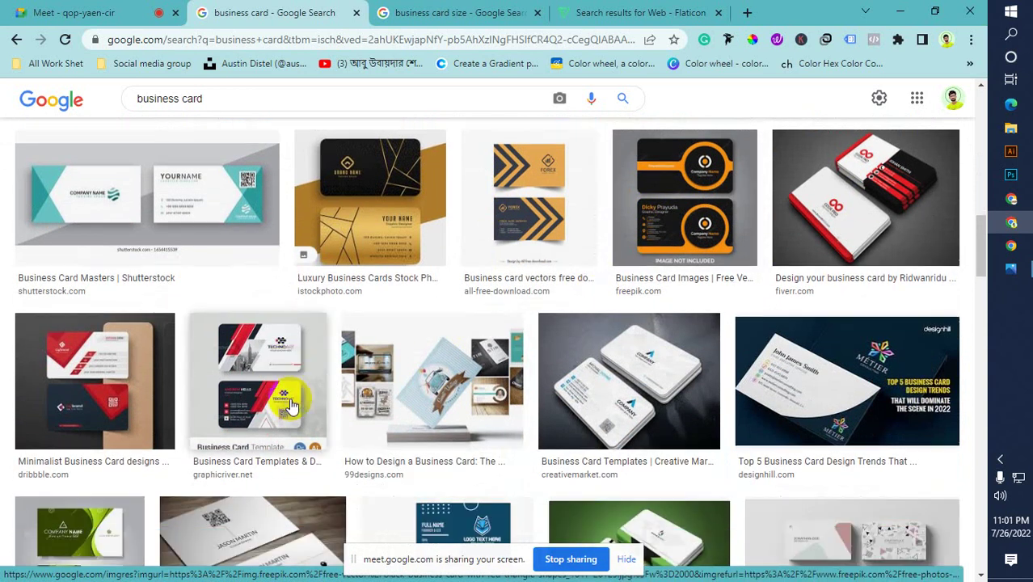
pyautogui.scroll(-4, 279, 359)
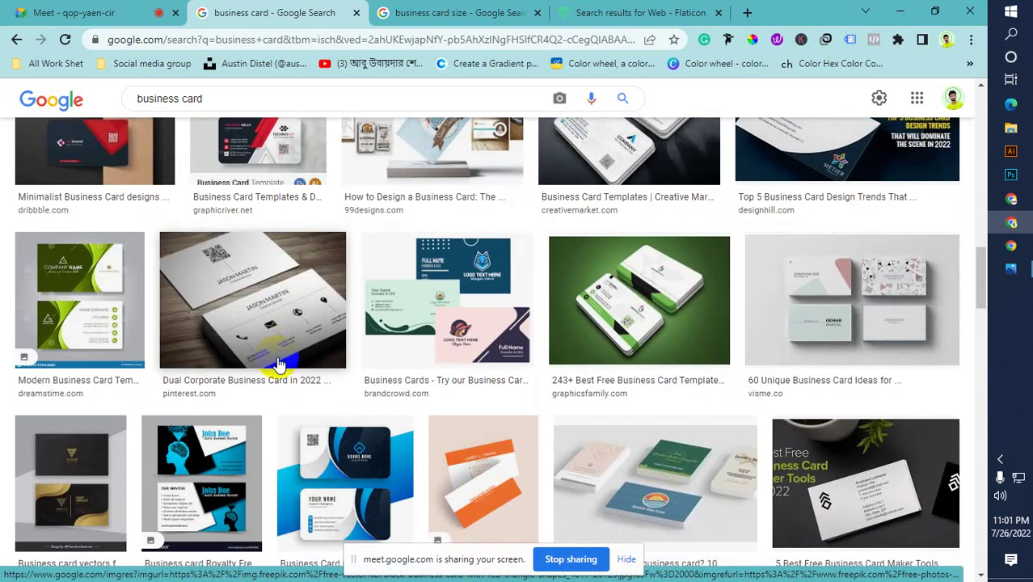
pyautogui.scroll(-3, 279, 366)
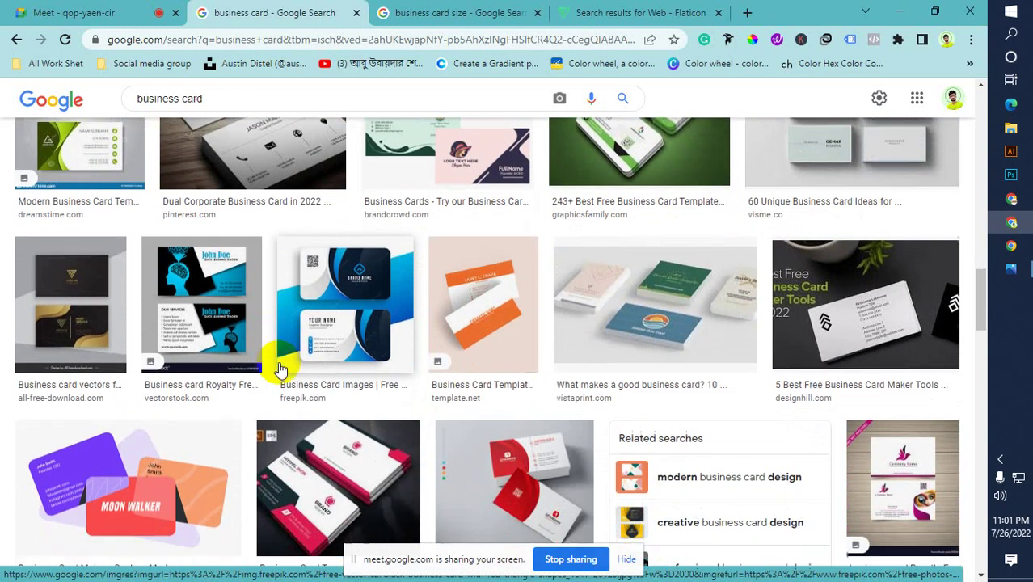
pyautogui.scroll(-3, 279, 368)
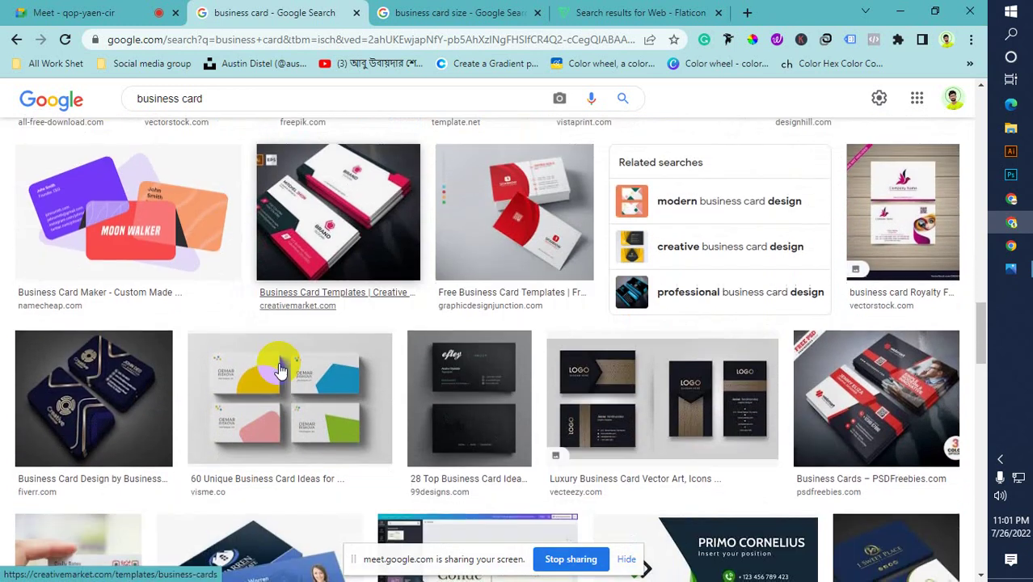
pyautogui.scroll(4, 283, 368)
pyautogui.scroll(-6, 352, 343)
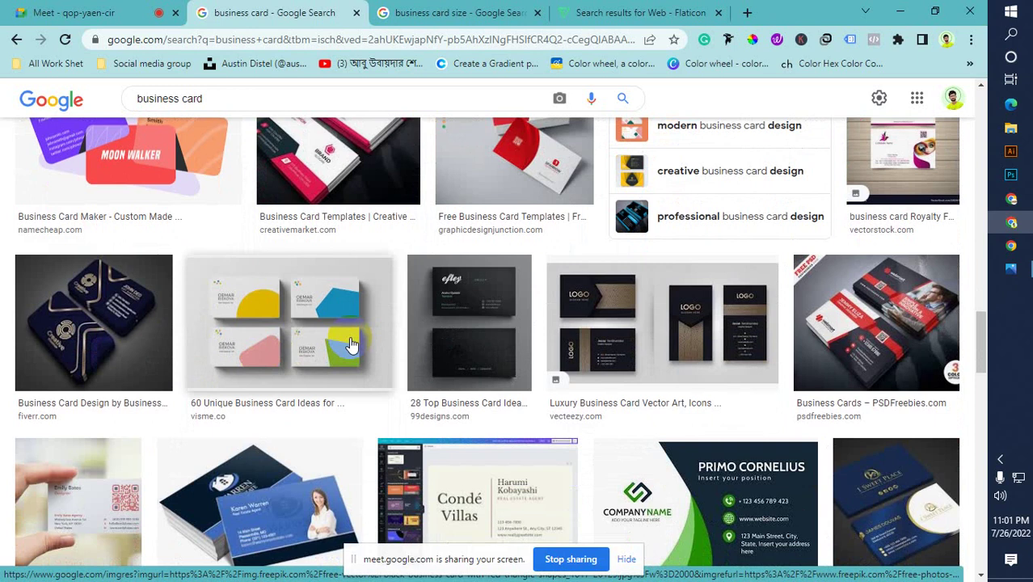
pyautogui.scroll(-1, 352, 344)
pyautogui.scroll(-1, 352, 343)
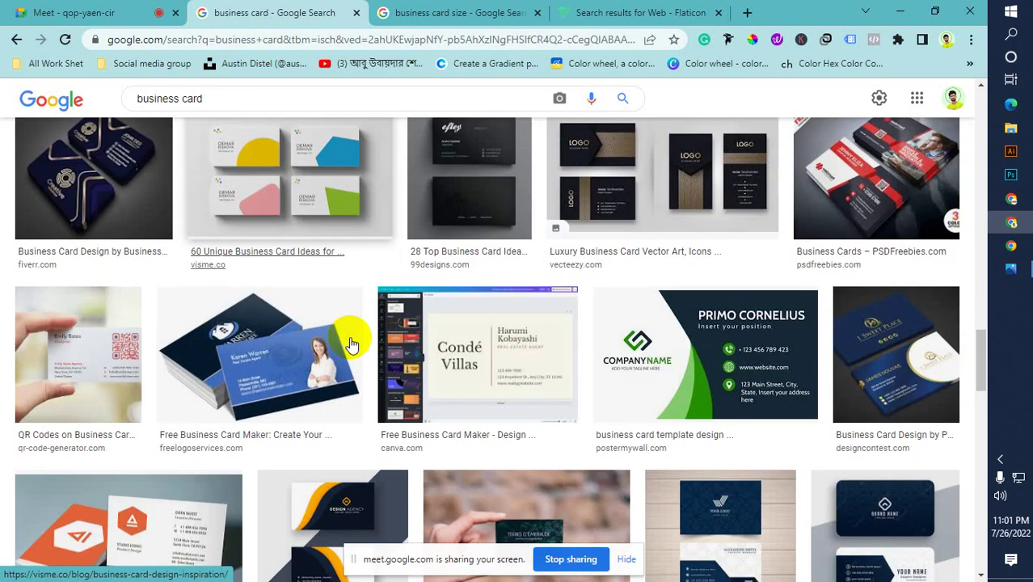
pyautogui.scroll(-1, 352, 343)
pyautogui.scroll(3, 345, 341)
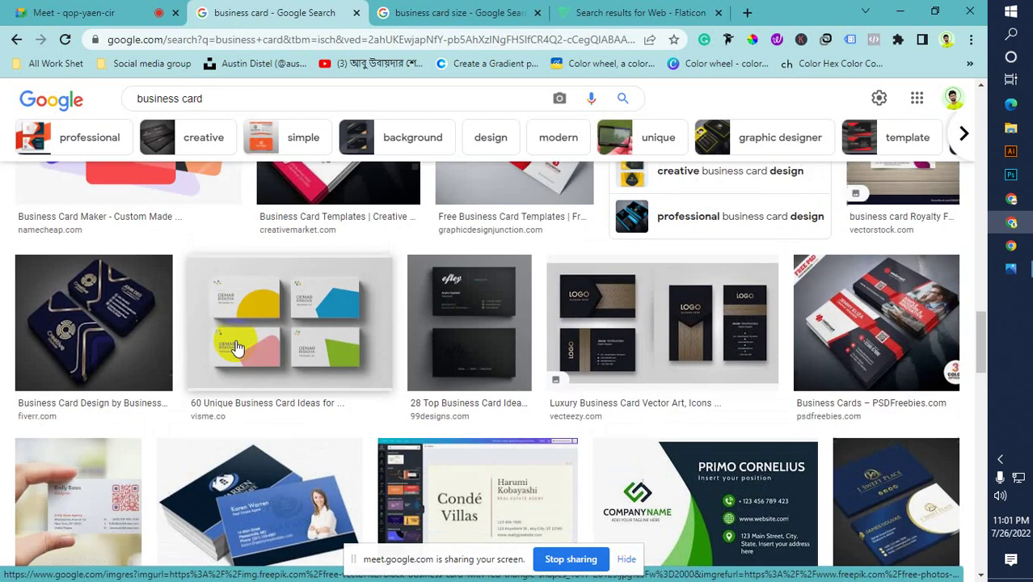
# Preview the navy and gold business card from Fiverr, open its source page, look through the listed services and close the page.
pyautogui.click(109, 319)
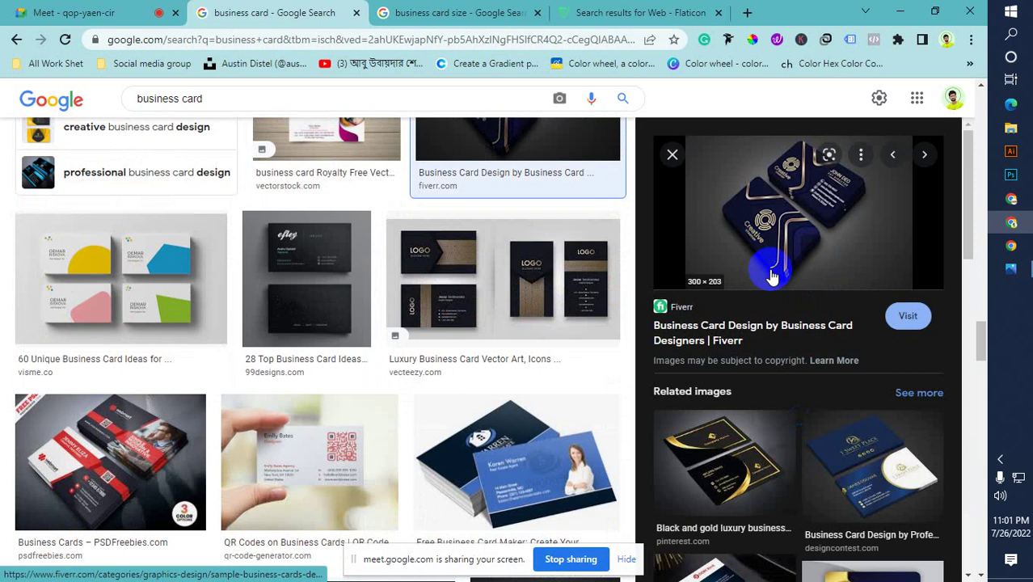
pyautogui.click(812, 224)
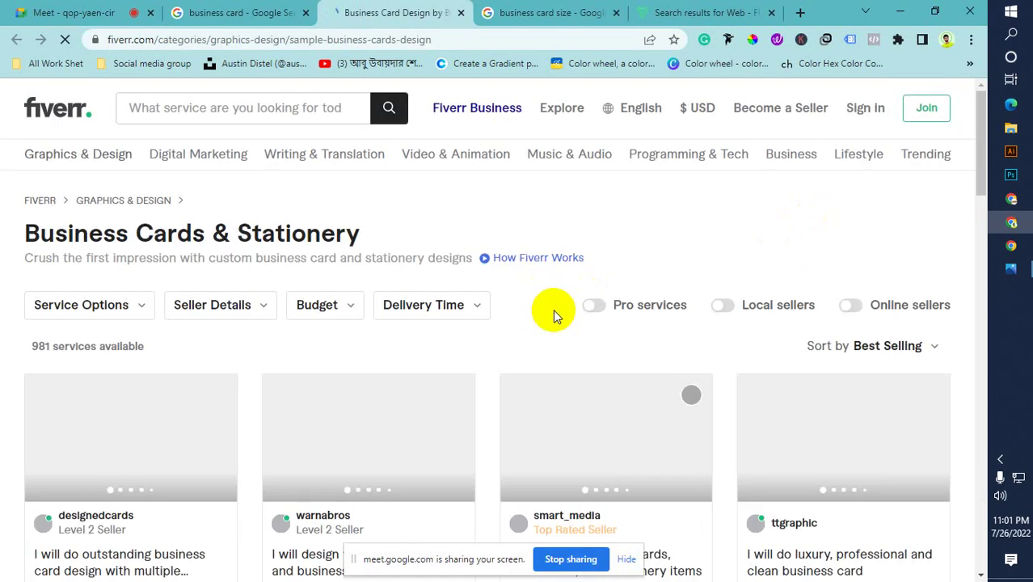
pyautogui.scroll(-1, 553, 312)
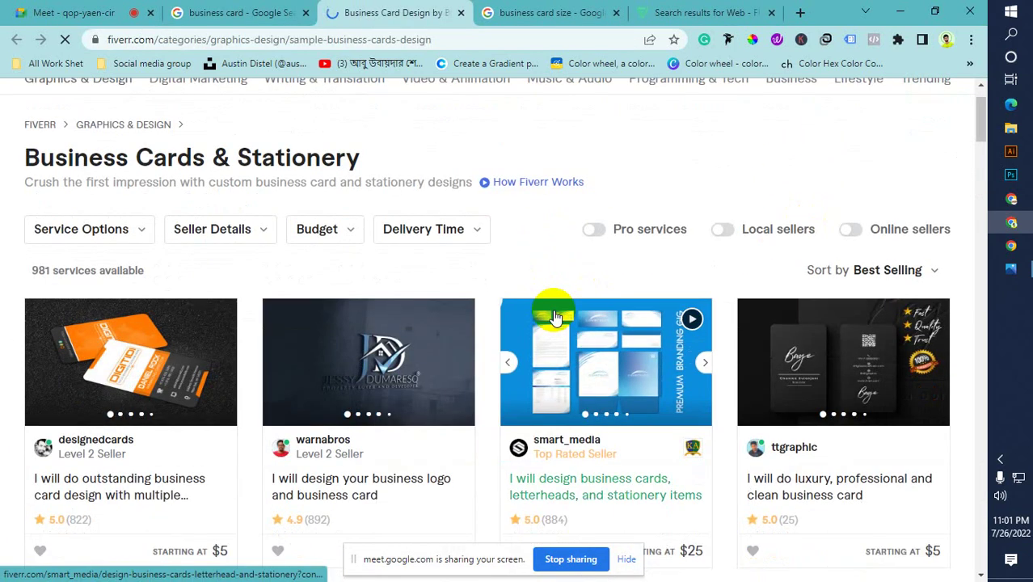
pyautogui.scroll(-1, 555, 317)
pyautogui.scroll(-3, 555, 317)
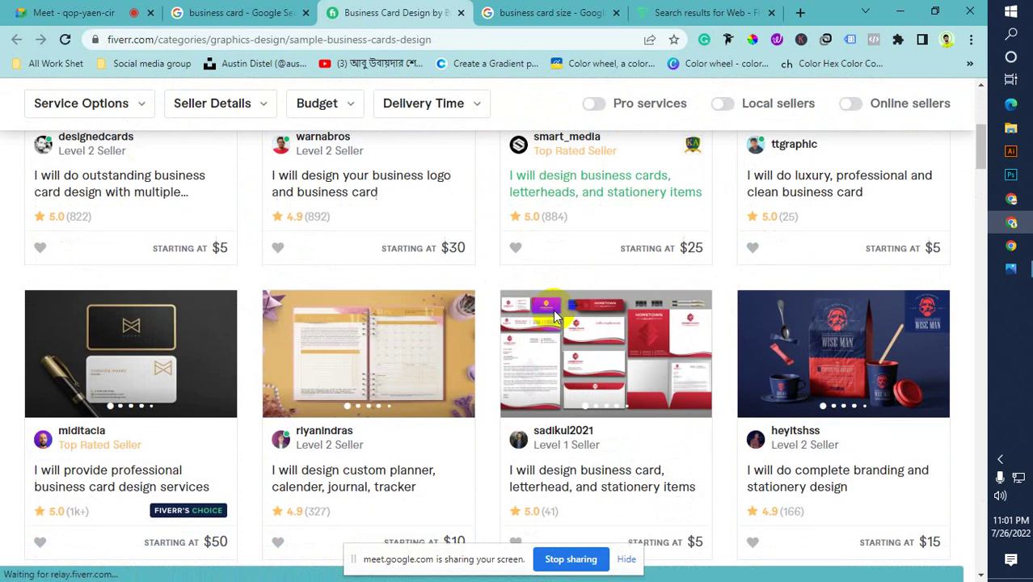
pyautogui.scroll(-1, 555, 317)
pyautogui.scroll(-4, 555, 319)
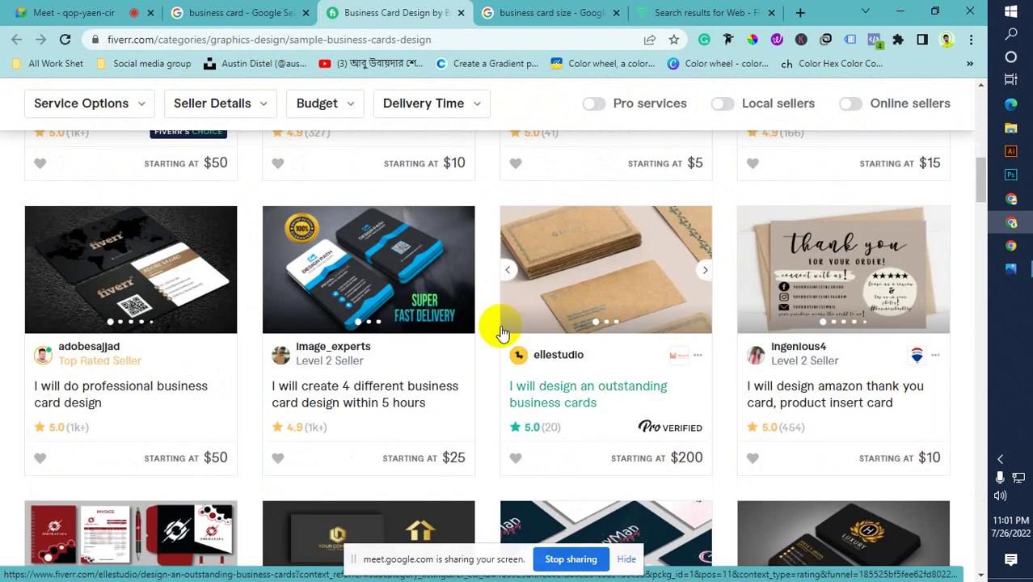
pyautogui.scroll(-2, 500, 324)
pyautogui.scroll(12, 498, 323)
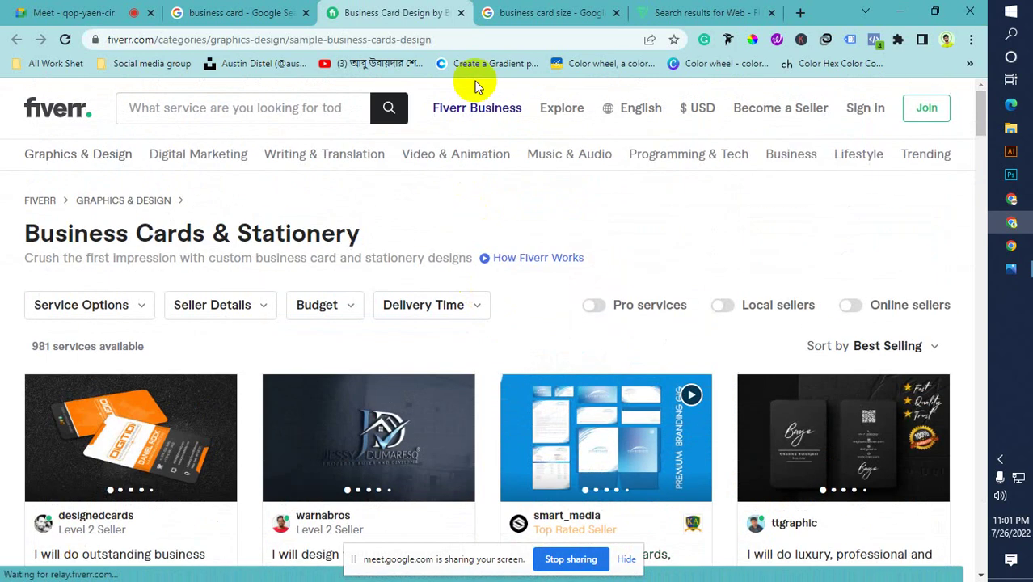
pyautogui.click(460, 13)
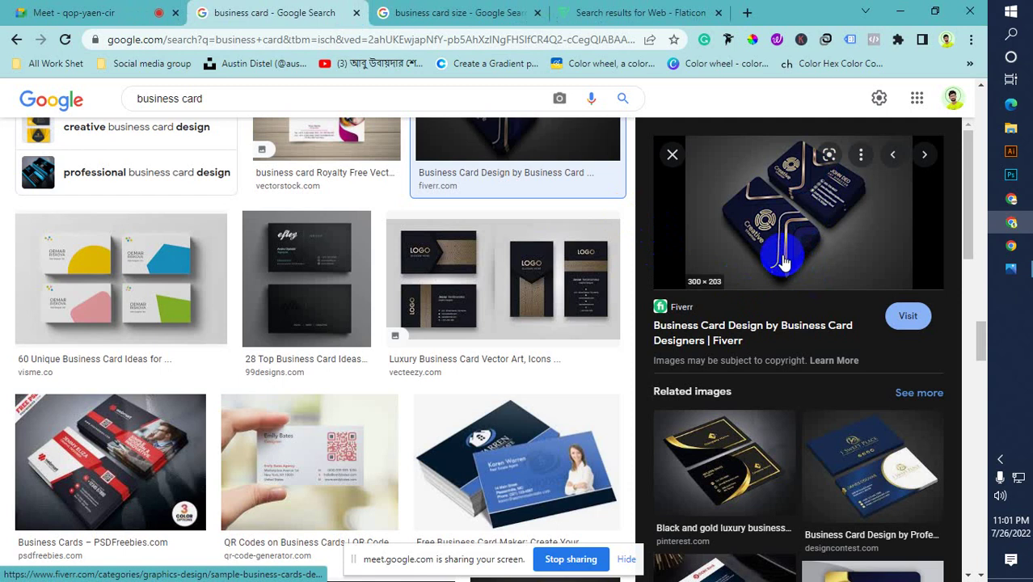
# Open the navy and gold card image in its own tab, view it and close that tab.
pyautogui.rightClick(783, 212)
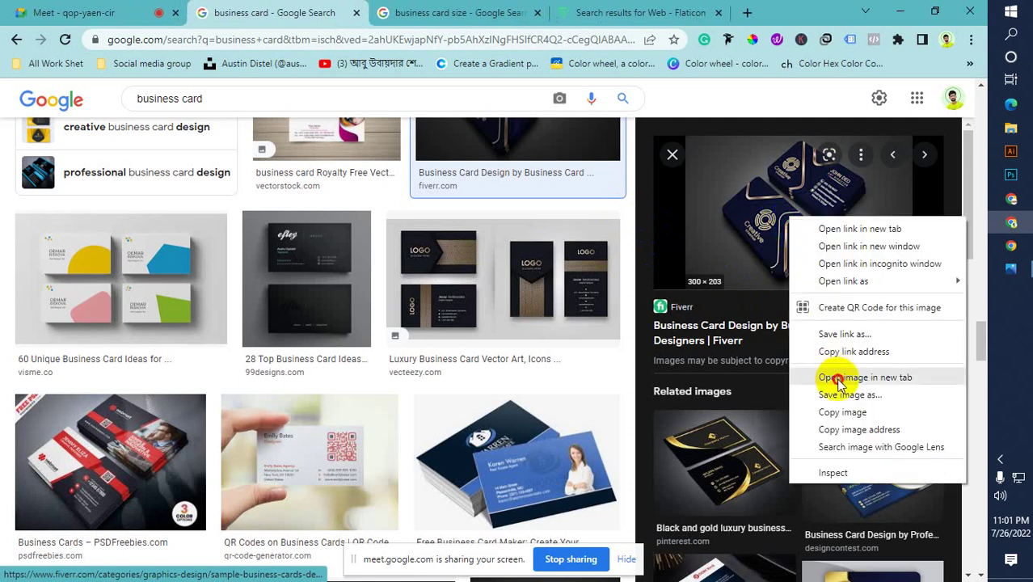
pyautogui.click(836, 375)
pyautogui.click(428, 18)
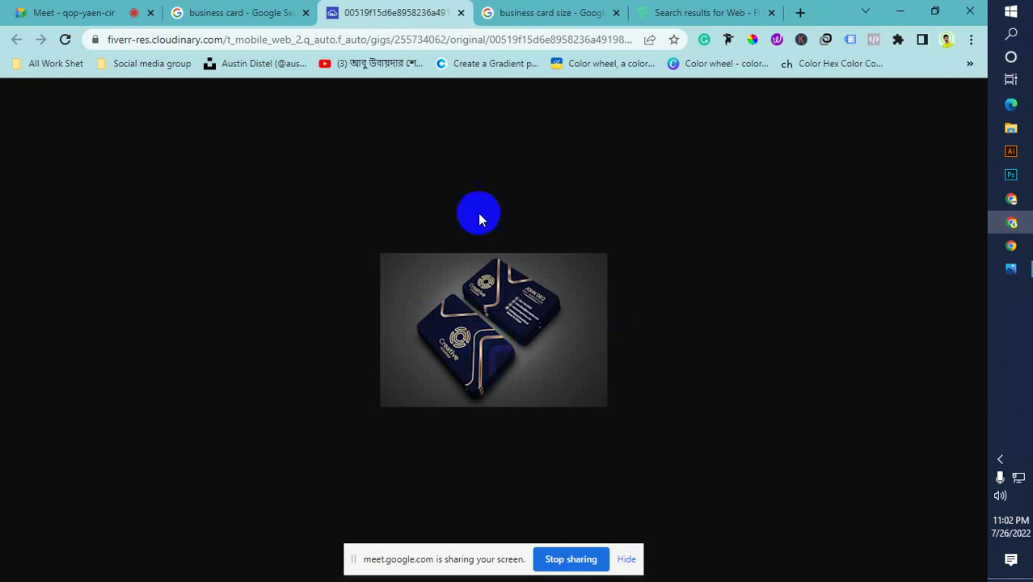
pyautogui.click(460, 18)
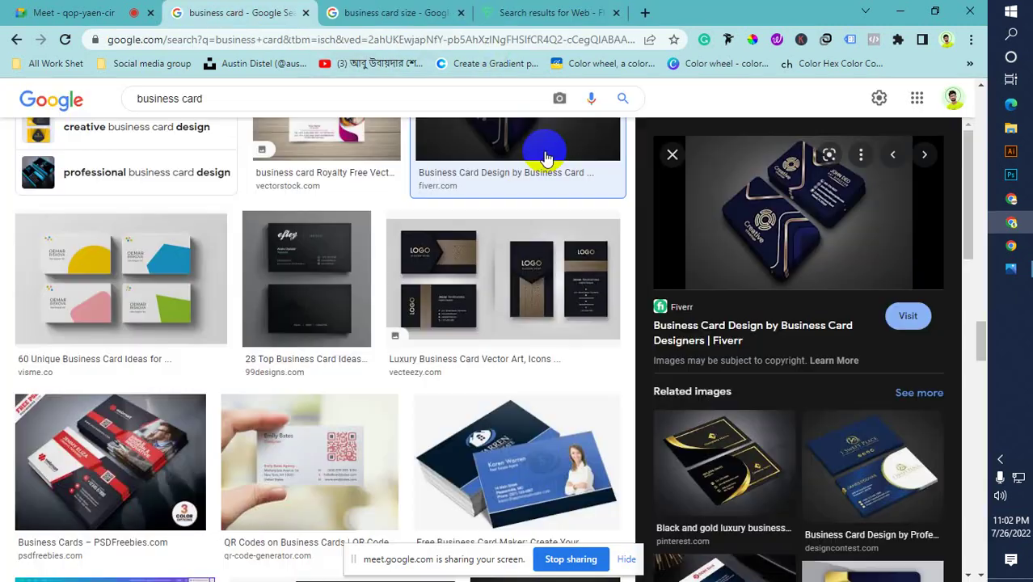
# Browse more business card designs below the navy and gold card and close its preview.
pyautogui.scroll(-2, 518, 339)
pyautogui.scroll(-3, 517, 346)
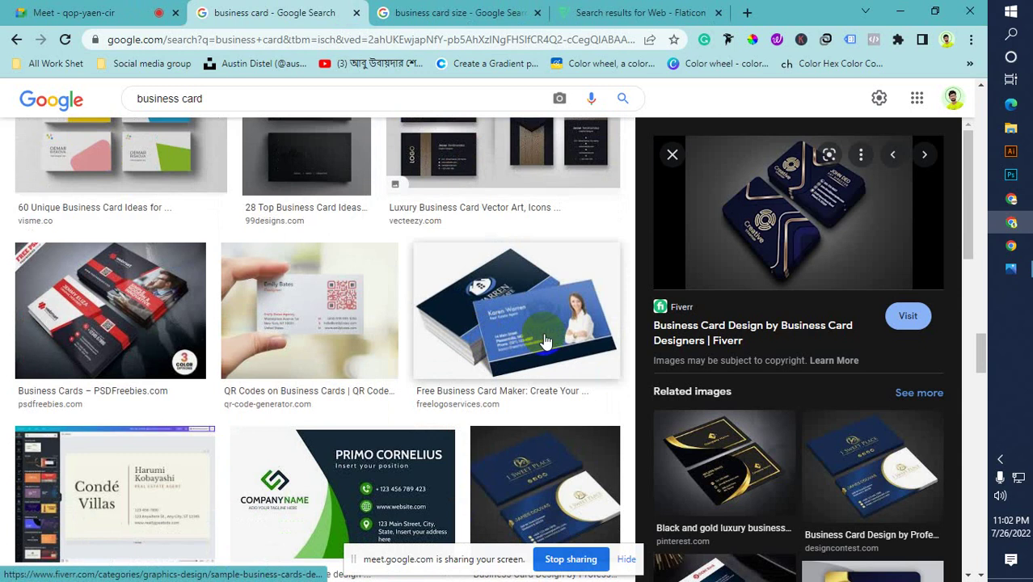
pyautogui.scroll(-4, 554, 342)
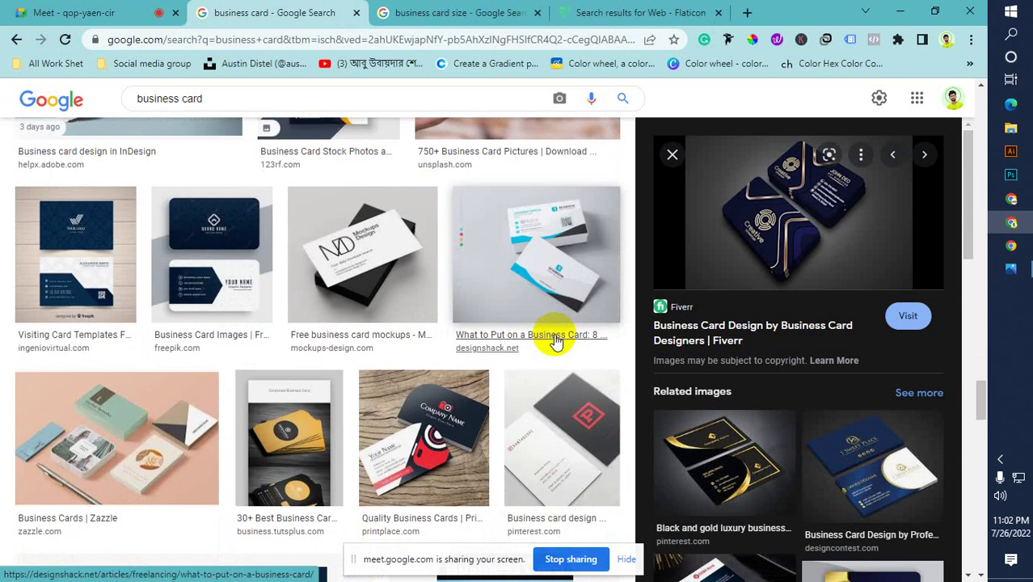
pyautogui.scroll(-3, 554, 341)
pyautogui.scroll(-2, 556, 341)
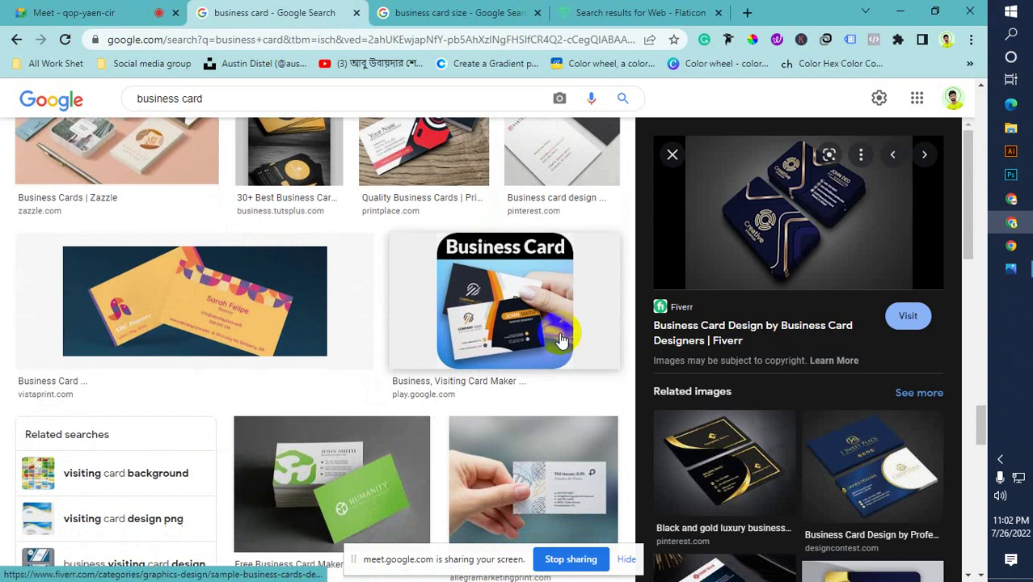
pyautogui.click(671, 159)
# Examine the remaining business card results, return to the start of the results and review the first rows again.
pyautogui.scroll(-5, 610, 312)
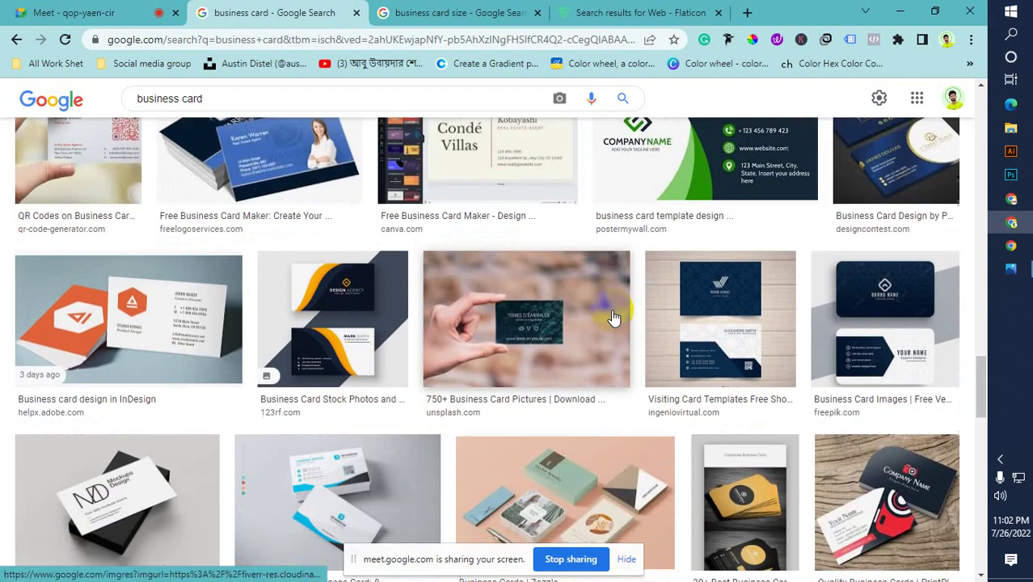
pyautogui.scroll(-5, 615, 318)
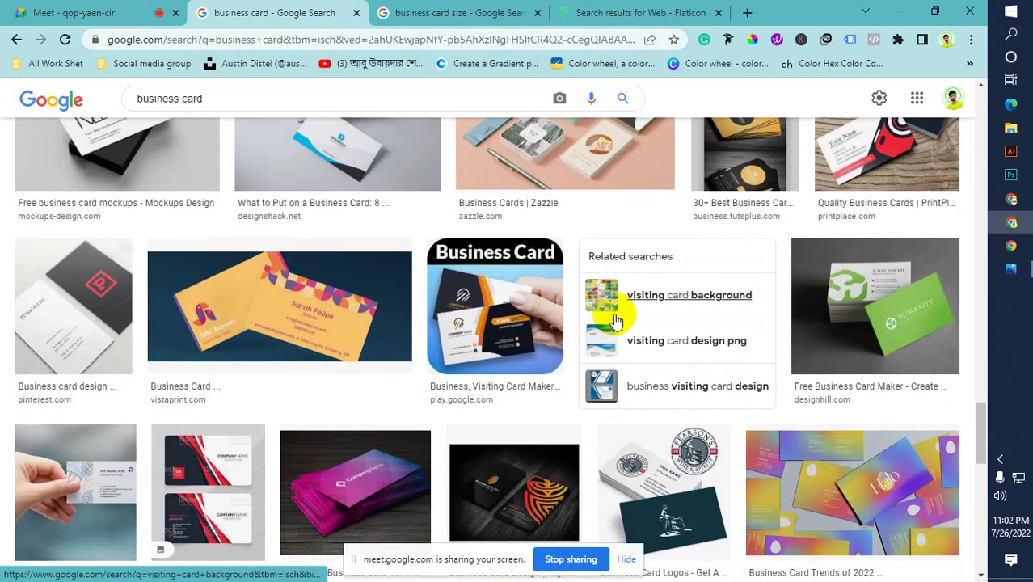
pyautogui.scroll(-2, 615, 320)
pyautogui.scroll(-2, 614, 320)
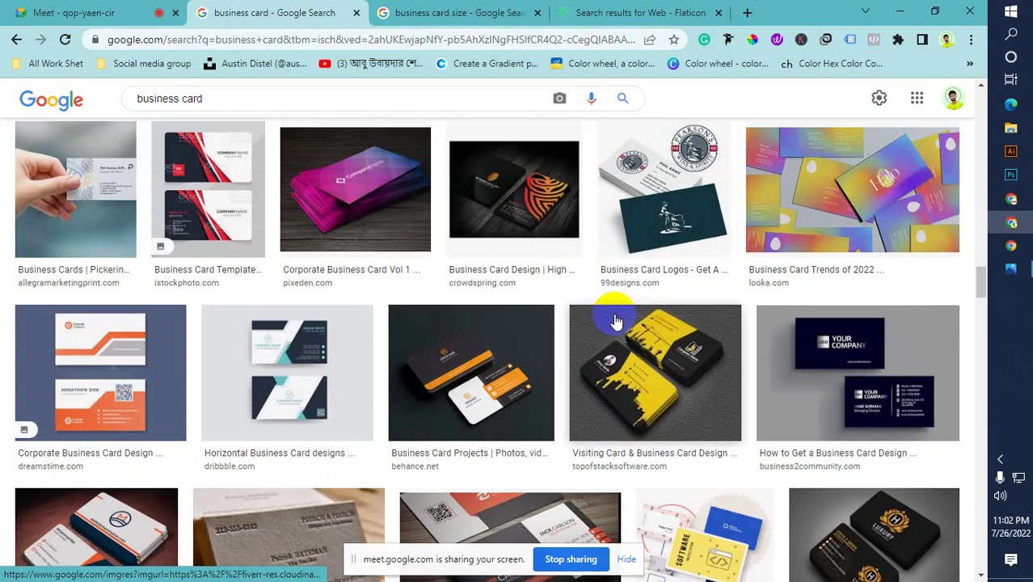
pyautogui.scroll(15, 615, 320)
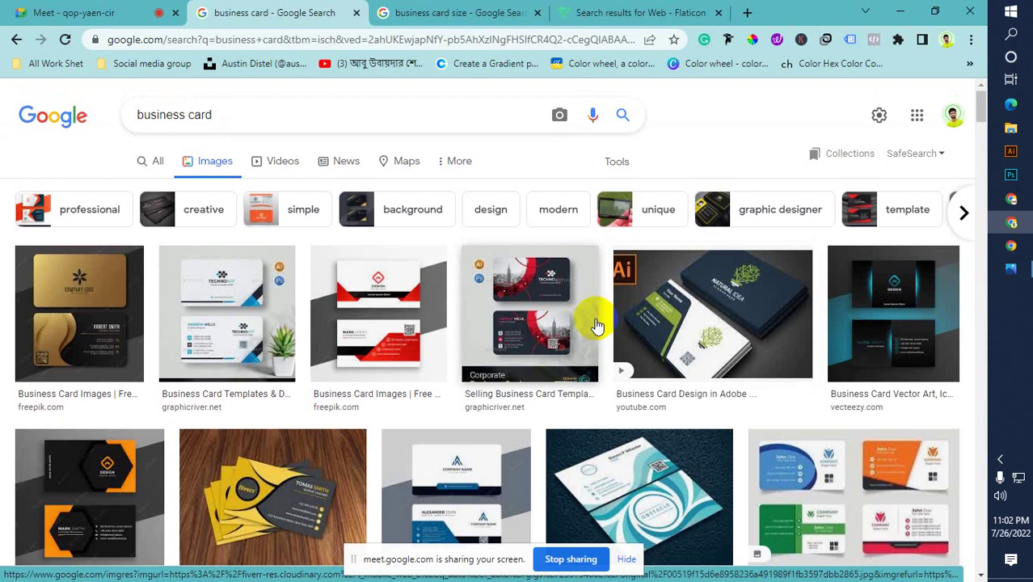
pyautogui.scroll(-4, 596, 326)
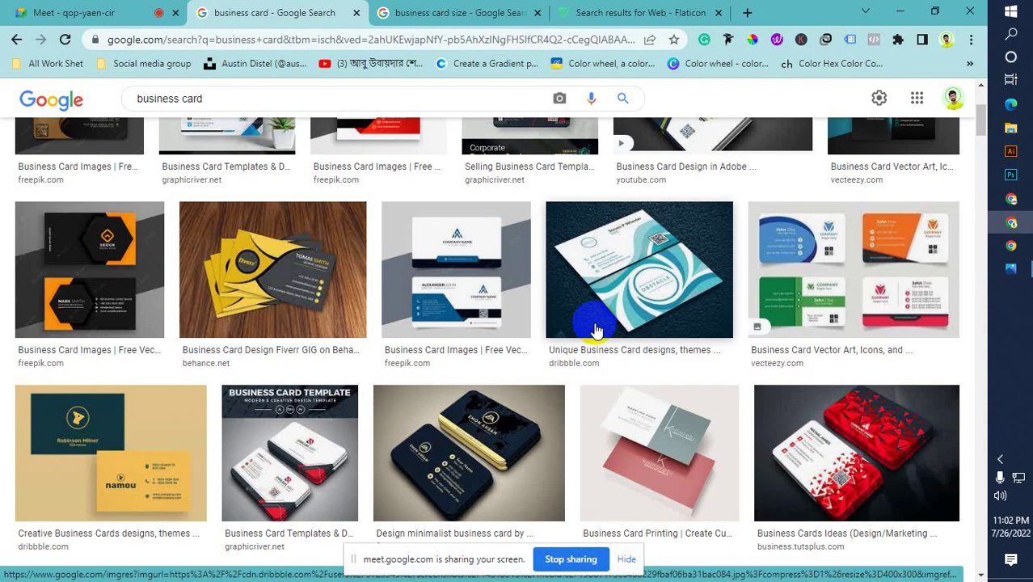
pyautogui.scroll(-2, 596, 330)
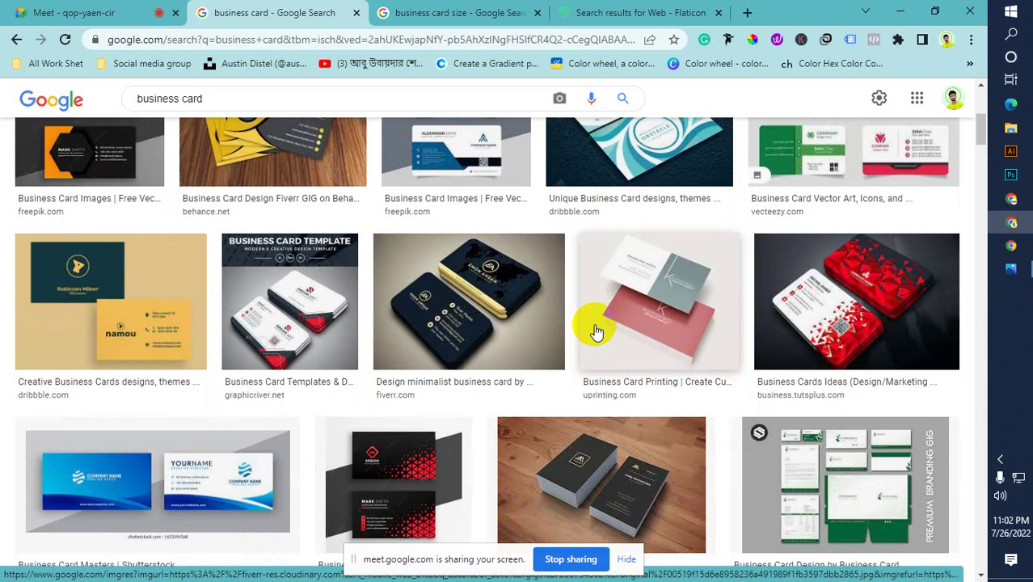
pyautogui.scroll(-2, 596, 332)
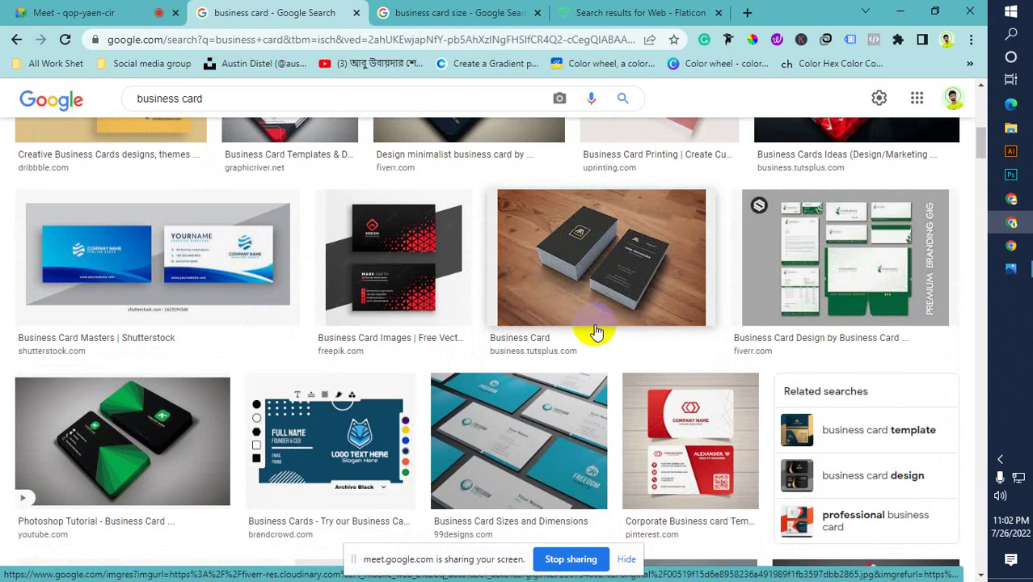
pyautogui.scroll(-3, 596, 333)
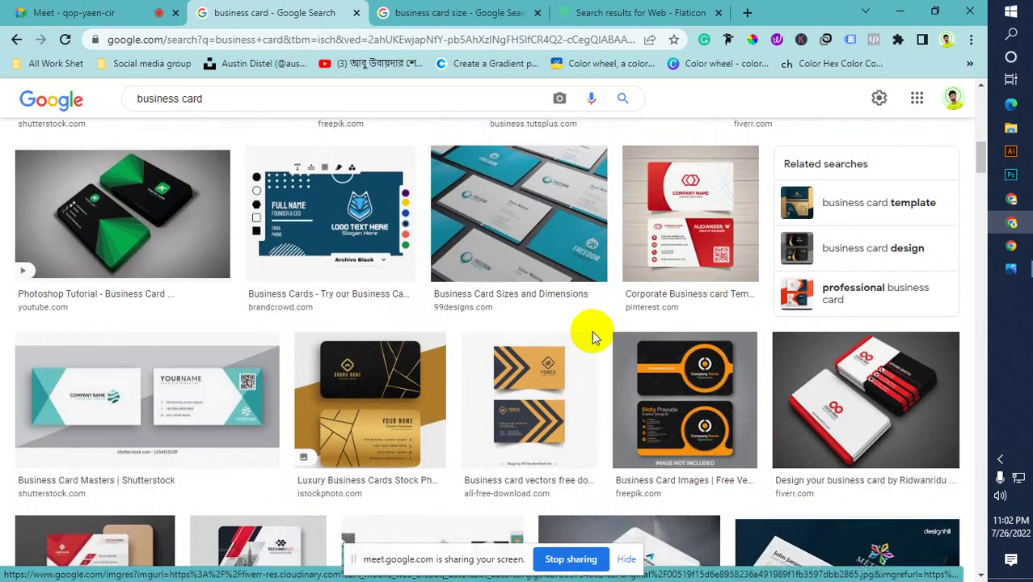
pyautogui.scroll(-2, 592, 335)
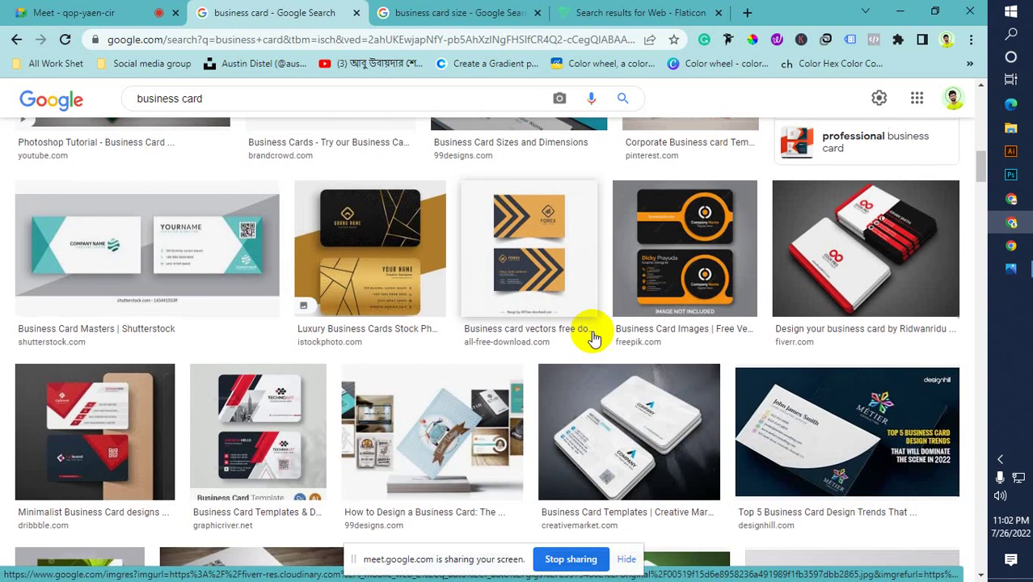
# Switch to the Google Meet call, show its participant list and look through the people in the call.
pyautogui.click(78, 10)
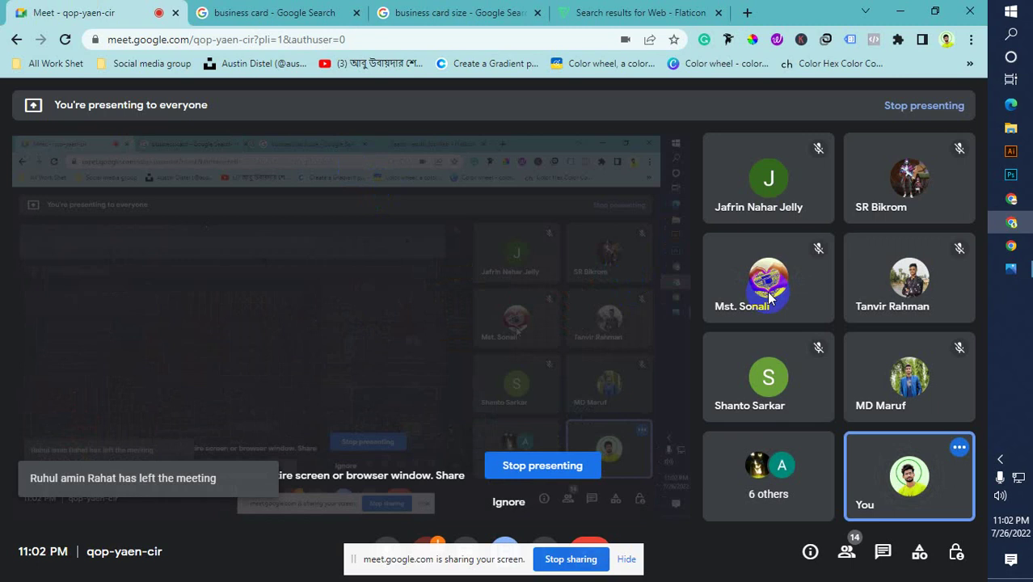
pyautogui.click(845, 553)
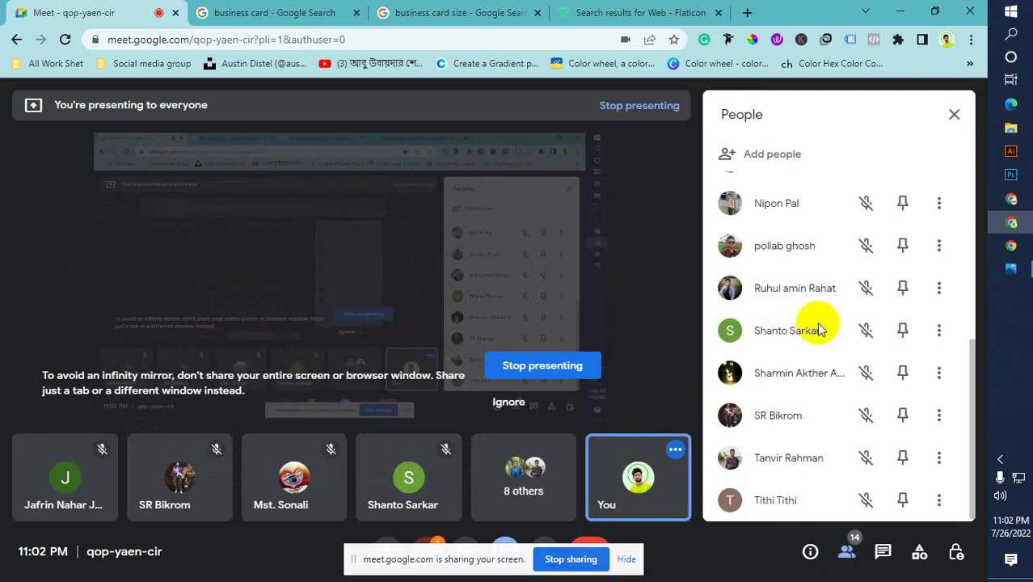
pyautogui.scroll(5, 814, 330)
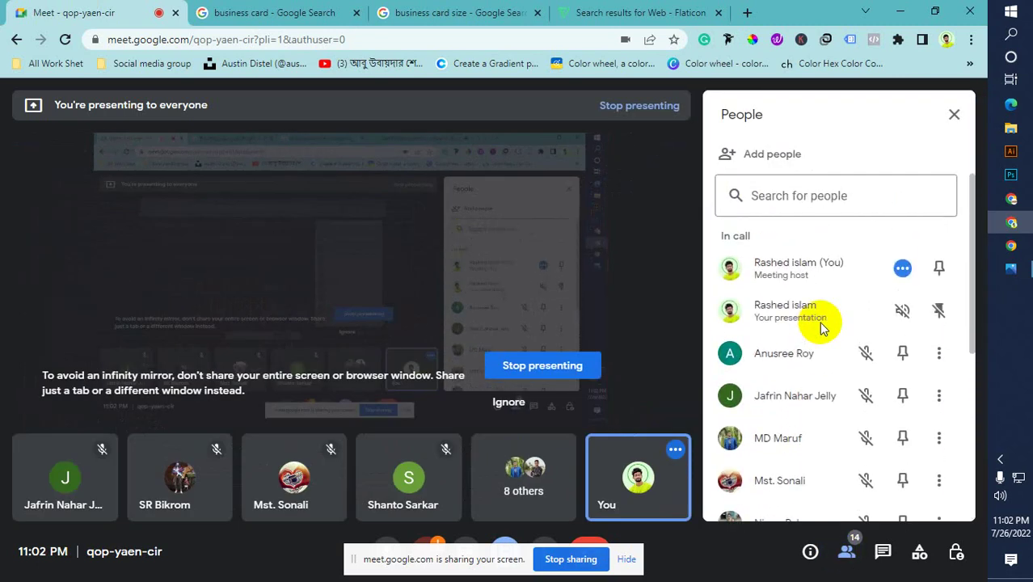
pyautogui.scroll(-2, 833, 305)
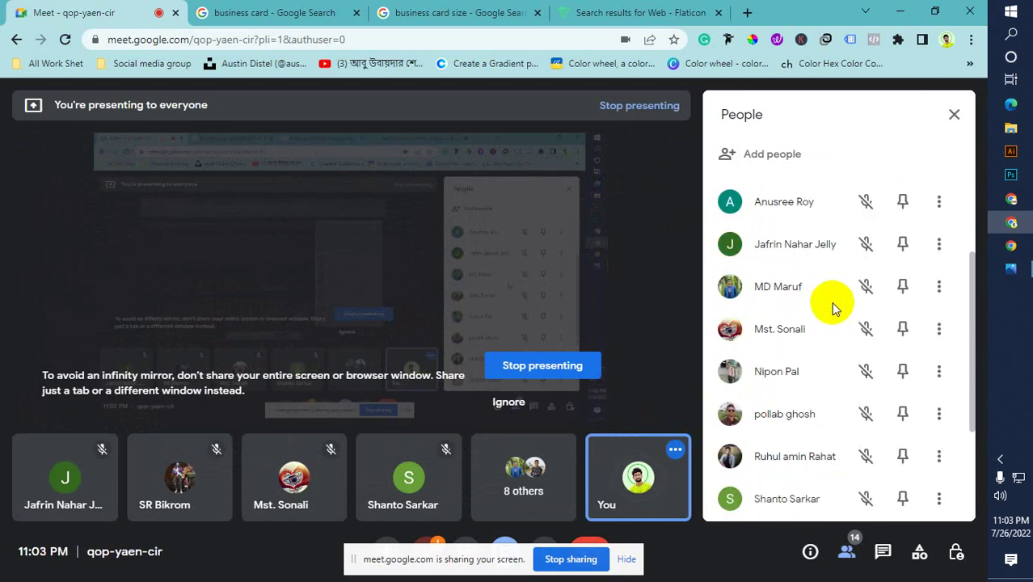
pyautogui.scroll(-1, 833, 305)
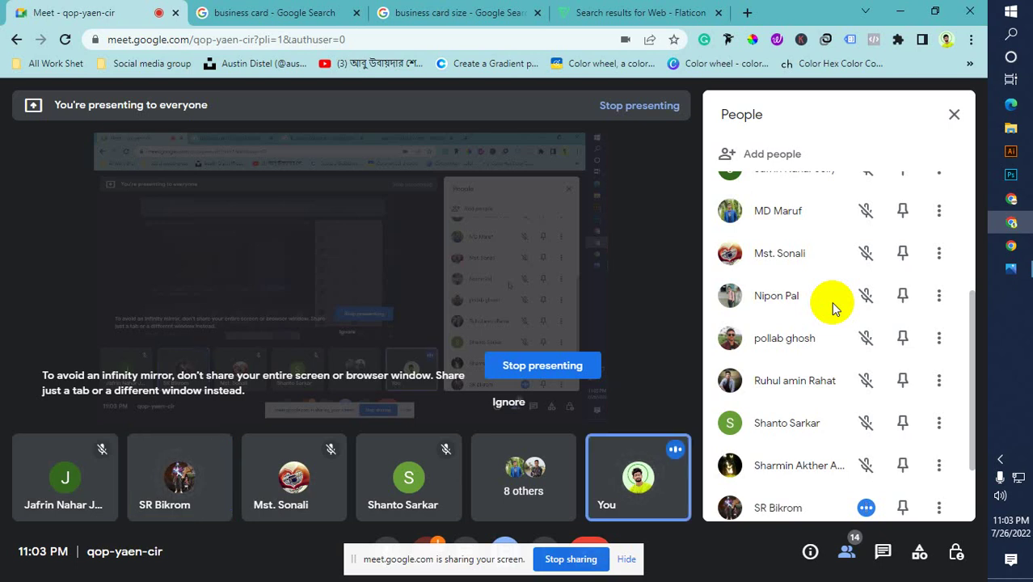
# Stop presenting the screen in the call and show the meeting in full screen to watch the participant's presentation.
pyautogui.click(936, 12)
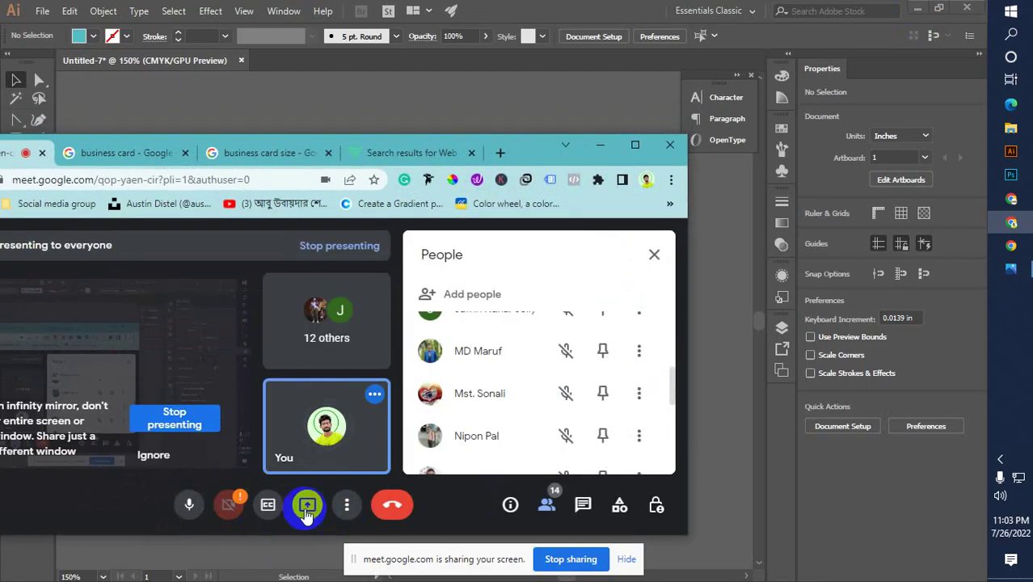
pyautogui.click(307, 505)
pyautogui.click(356, 456)
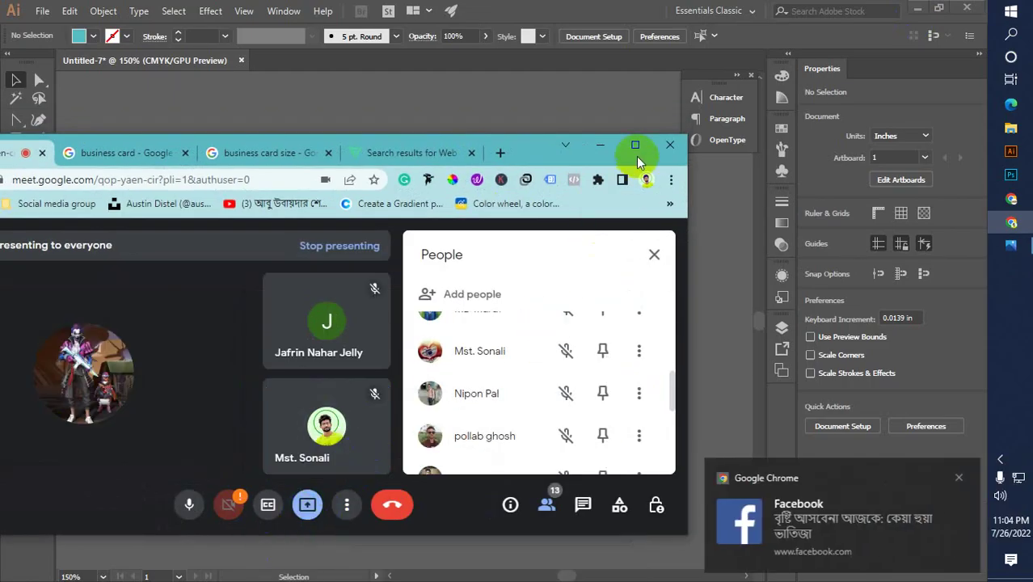
pyautogui.press('super+Up')
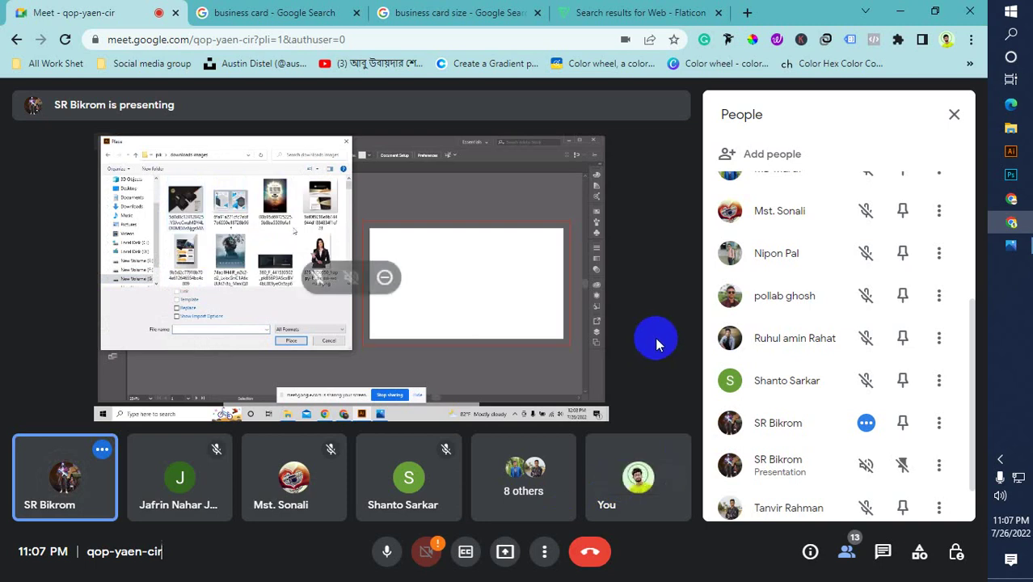
pyautogui.doubleClick(639, 318)
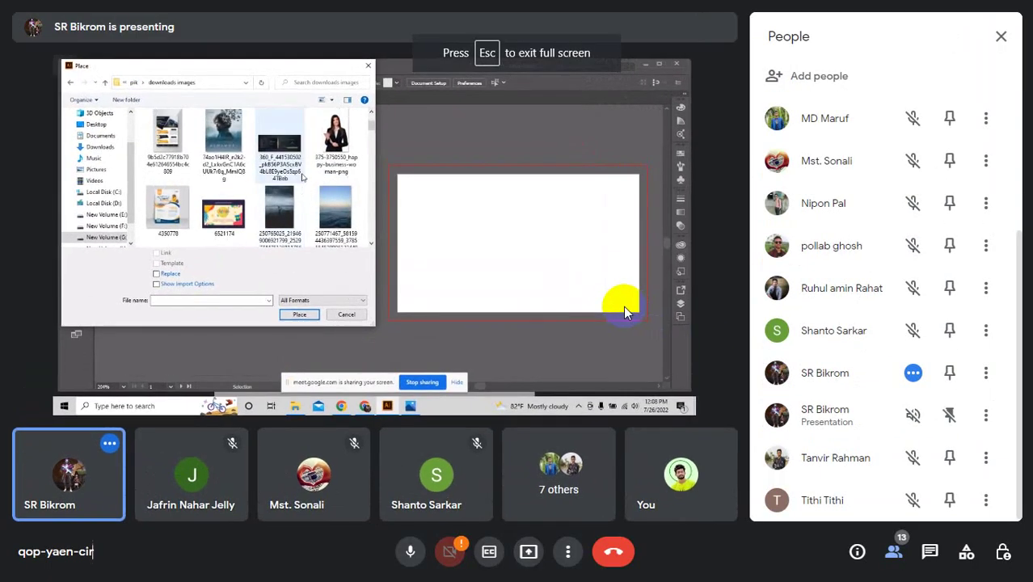
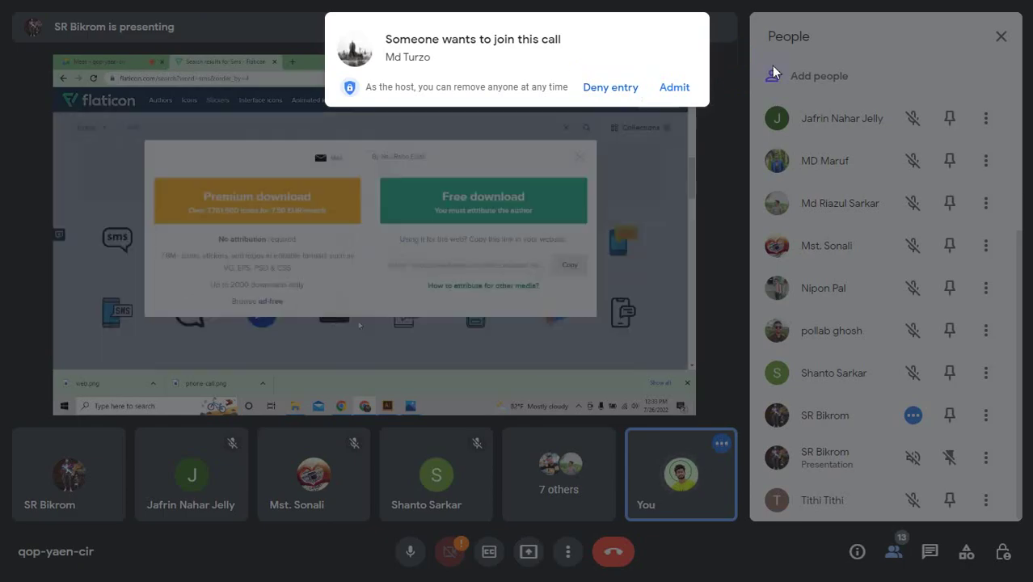
# Admit the waiting person to the call and look through the participant list.
pyautogui.click(672, 89)
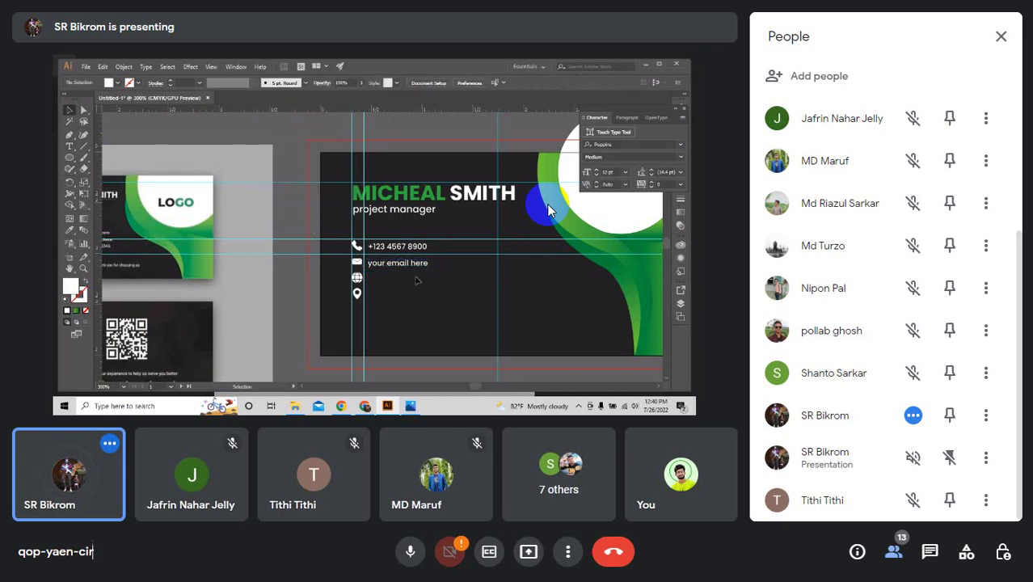
pyautogui.scroll(5, 801, 194)
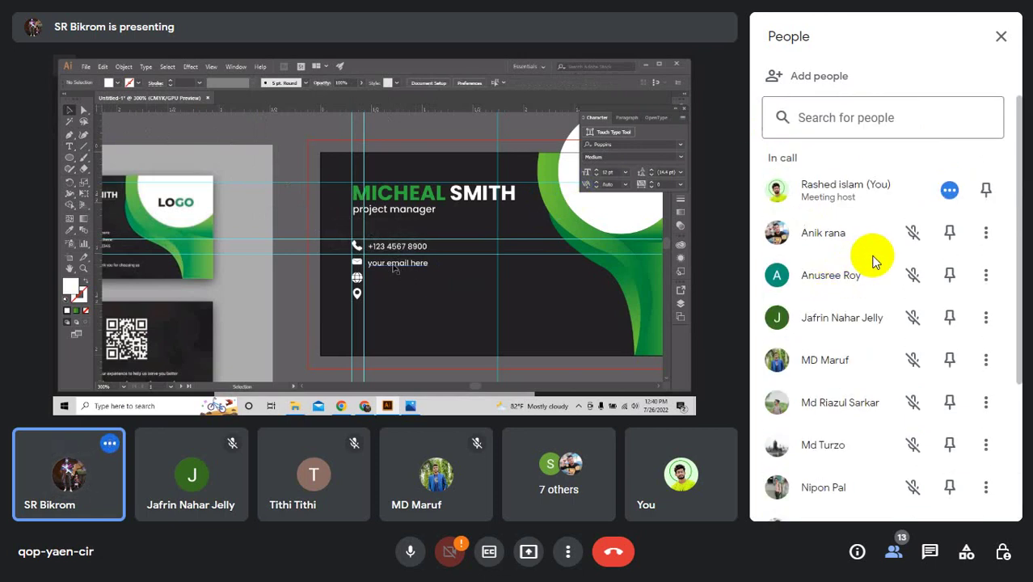
pyautogui.scroll(-1, 861, 259)
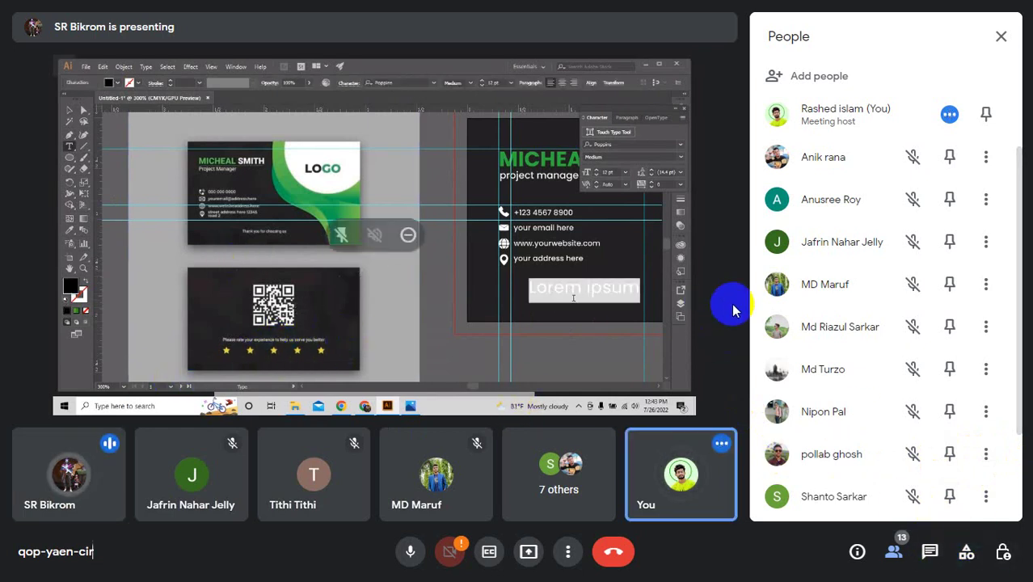
# Follow the participant's presentation in windowed and full-screen view, ending in the windowed view.
pyautogui.press('F11')
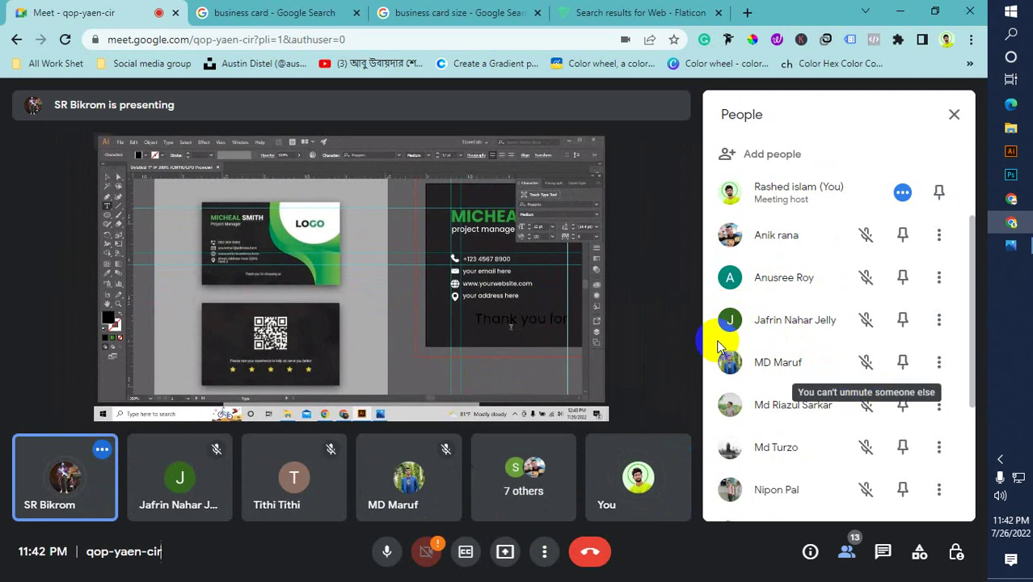
pyautogui.moveTo(654, 335)
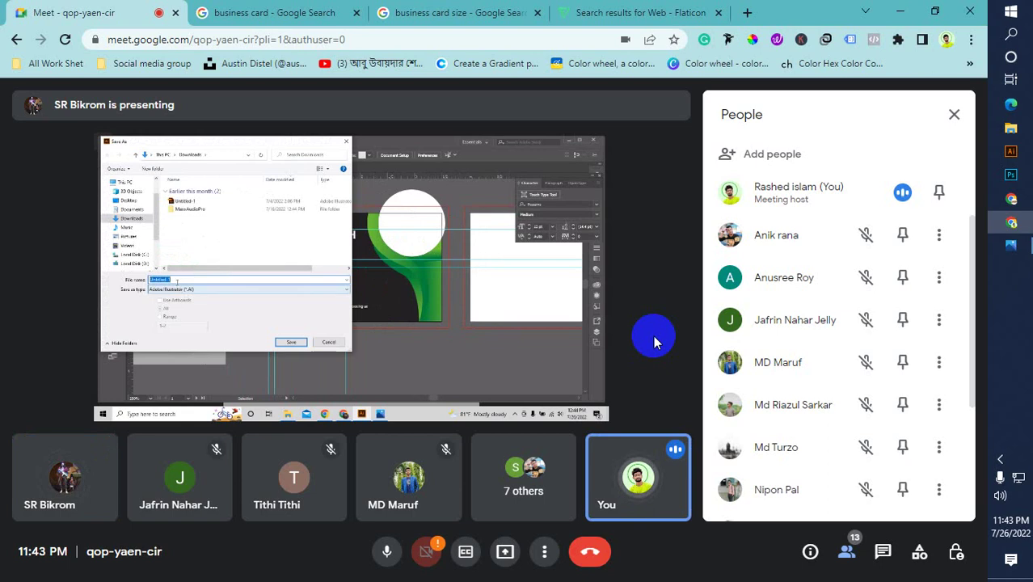
pyautogui.click(658, 324)
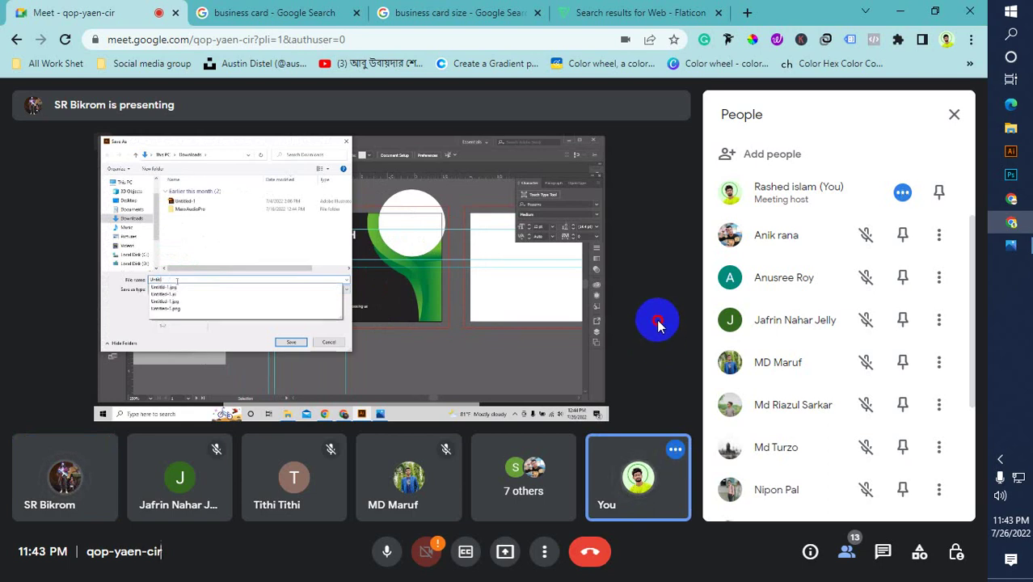
pyautogui.click(658, 324)
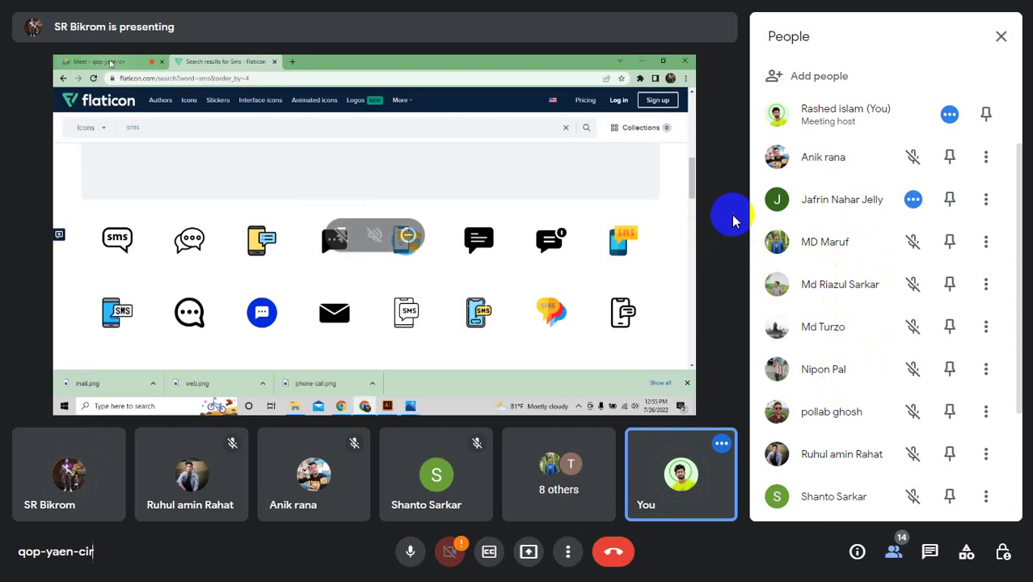
pyautogui.press('Escape')
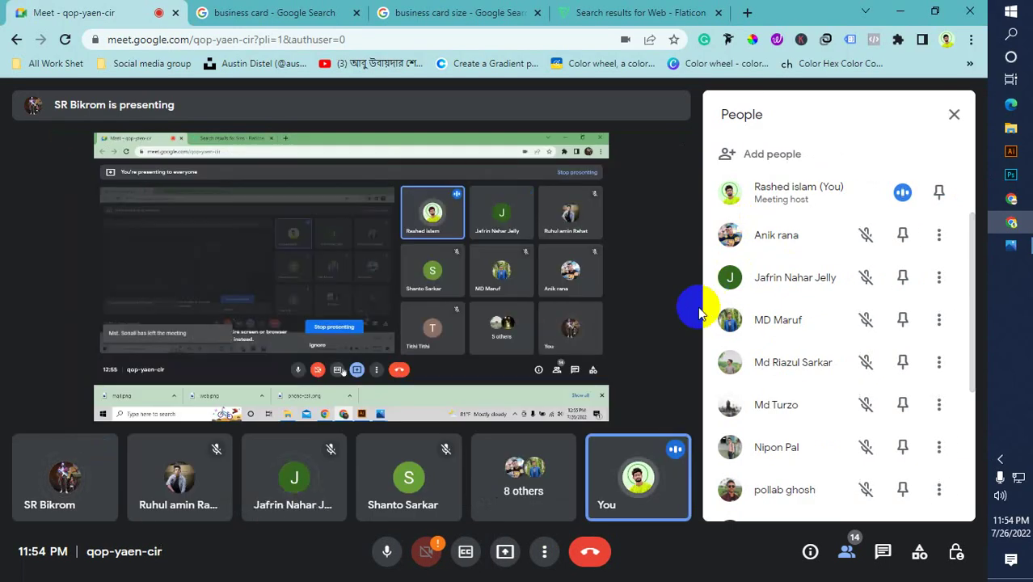